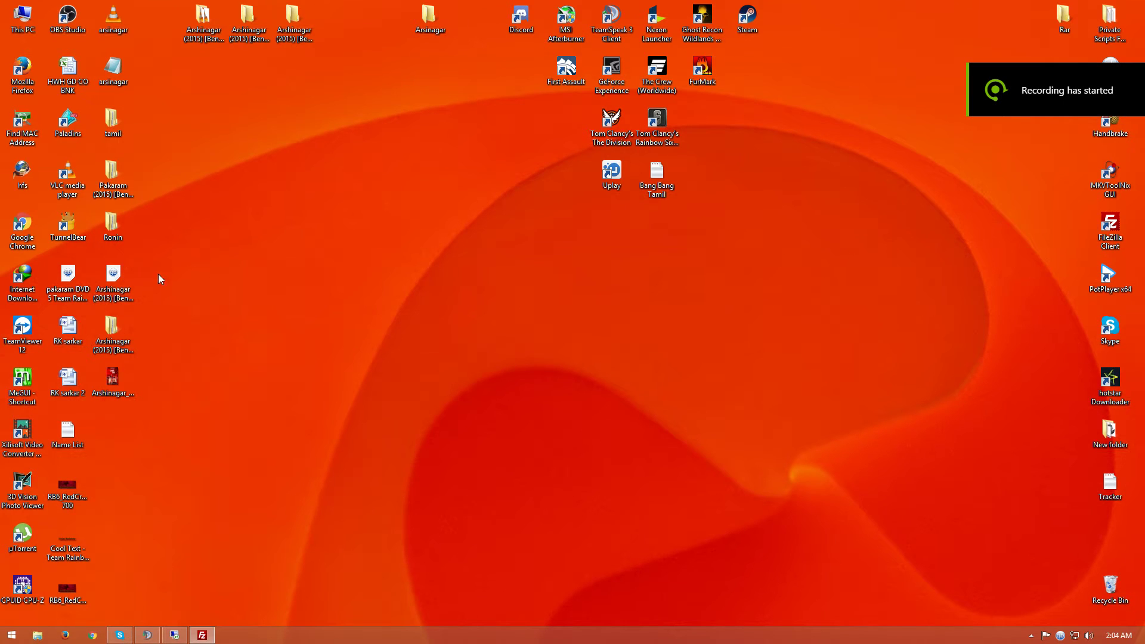
- Check the size and file count in the properties of the Arshinagar (2015) NTSC DVD 9 folder on the desktop
right_click(119, 324)
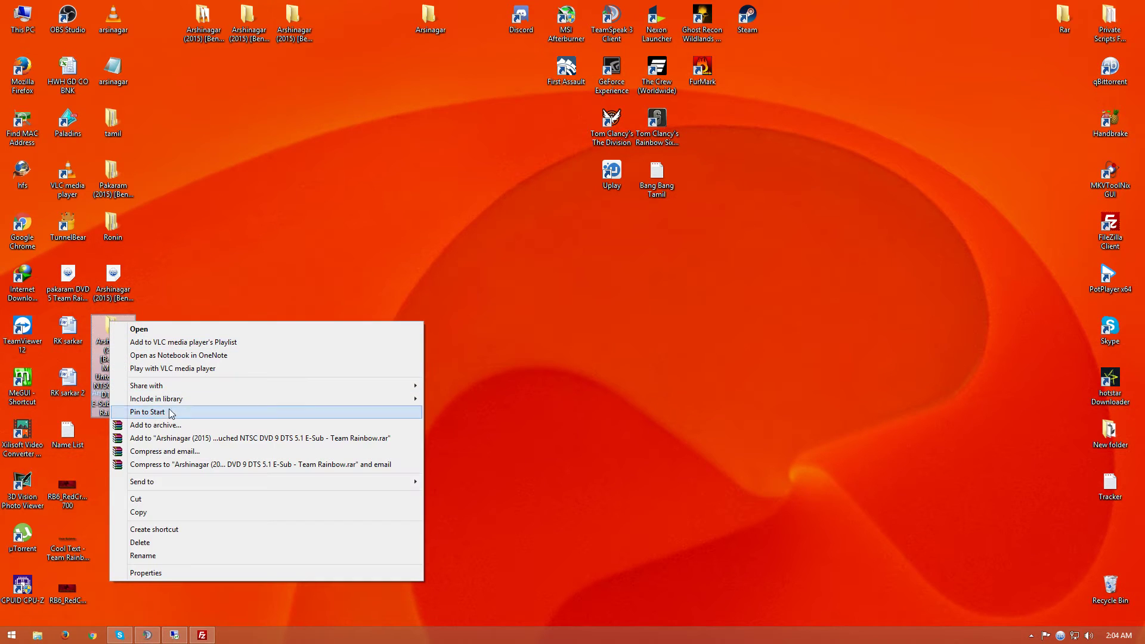
click(163, 569)
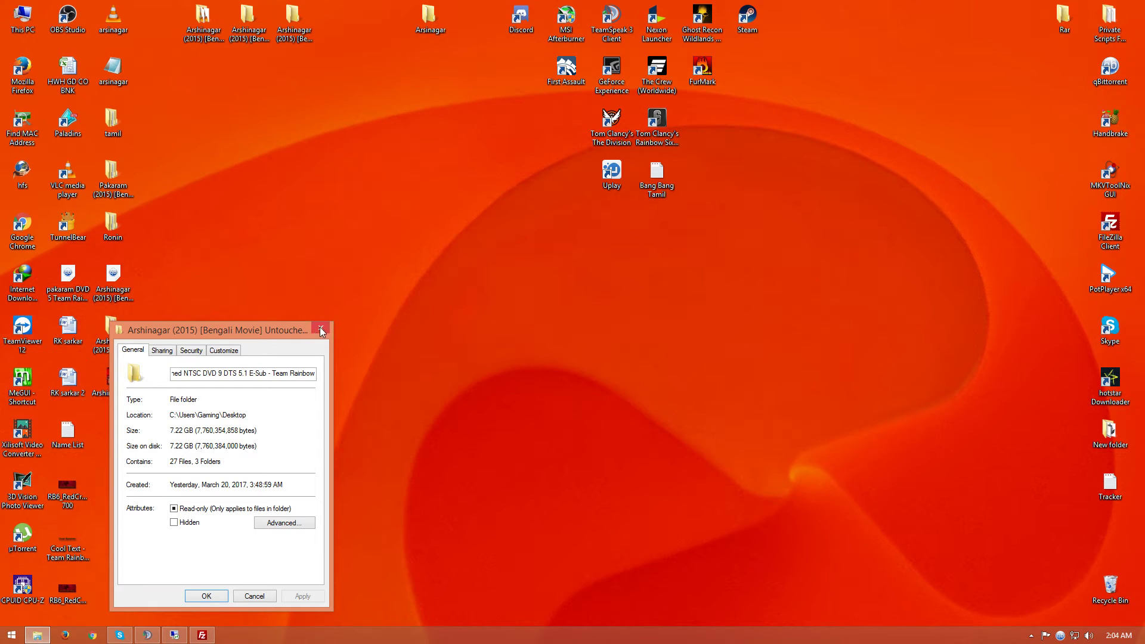
click(320, 329)
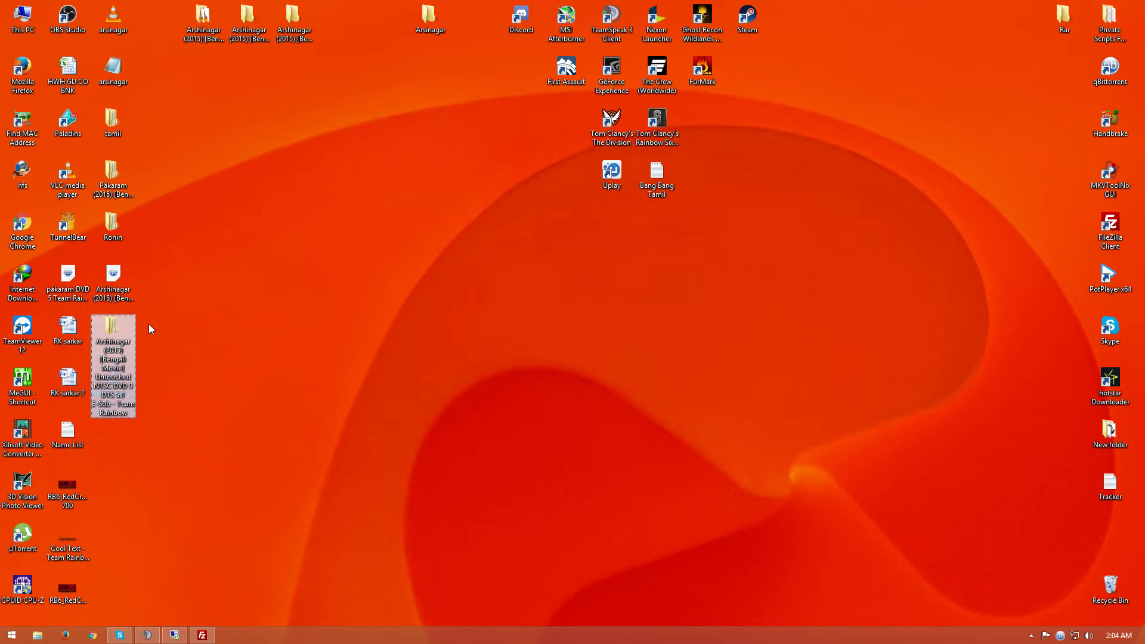
- Open the Arshinagar (2015) DVD folder on the desktop and go into its VIDEO_TS subfolder
double_click(117, 322)
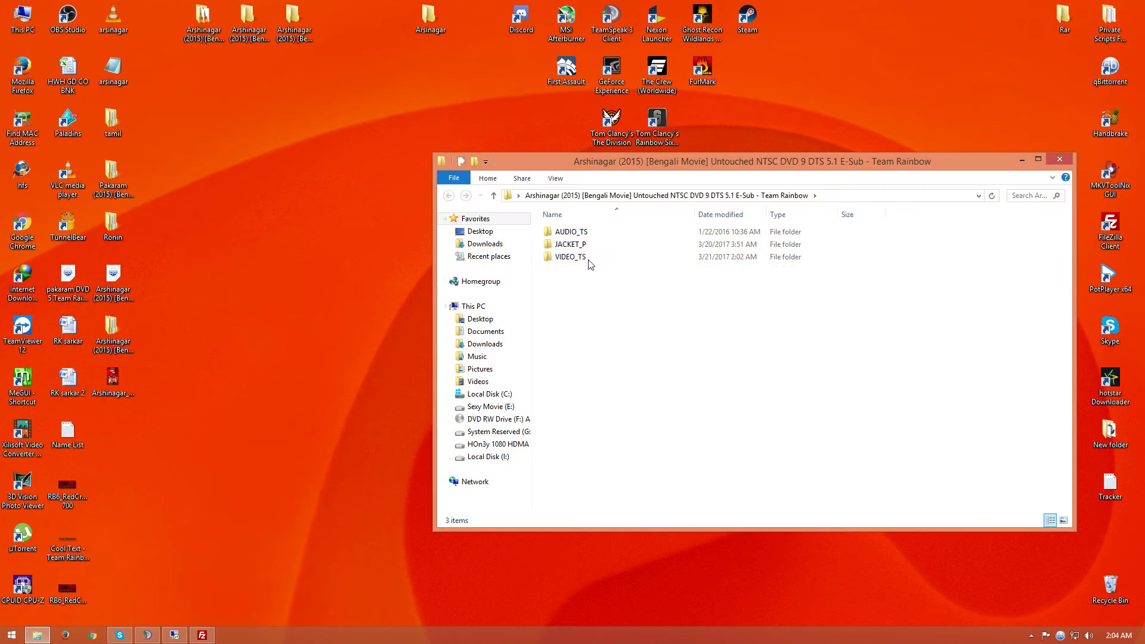
click(739, 247)
double_click(571, 257)
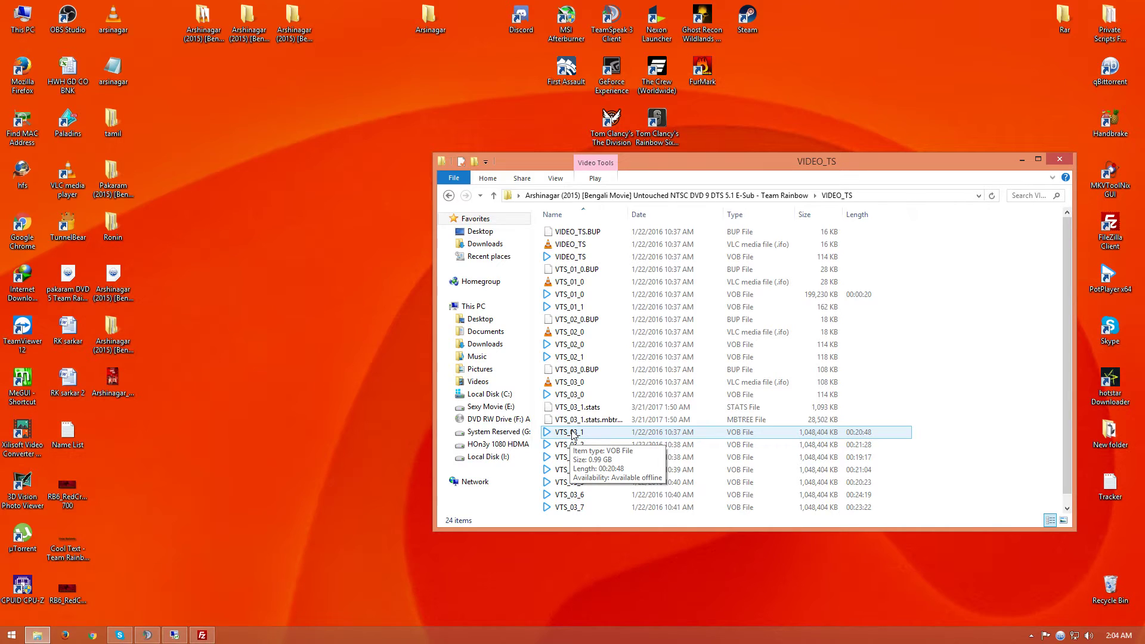
- Open the MediaInfo report for VTS_03_1 and examine its general and video stream details
right_click(571, 434)
click(560, 436)
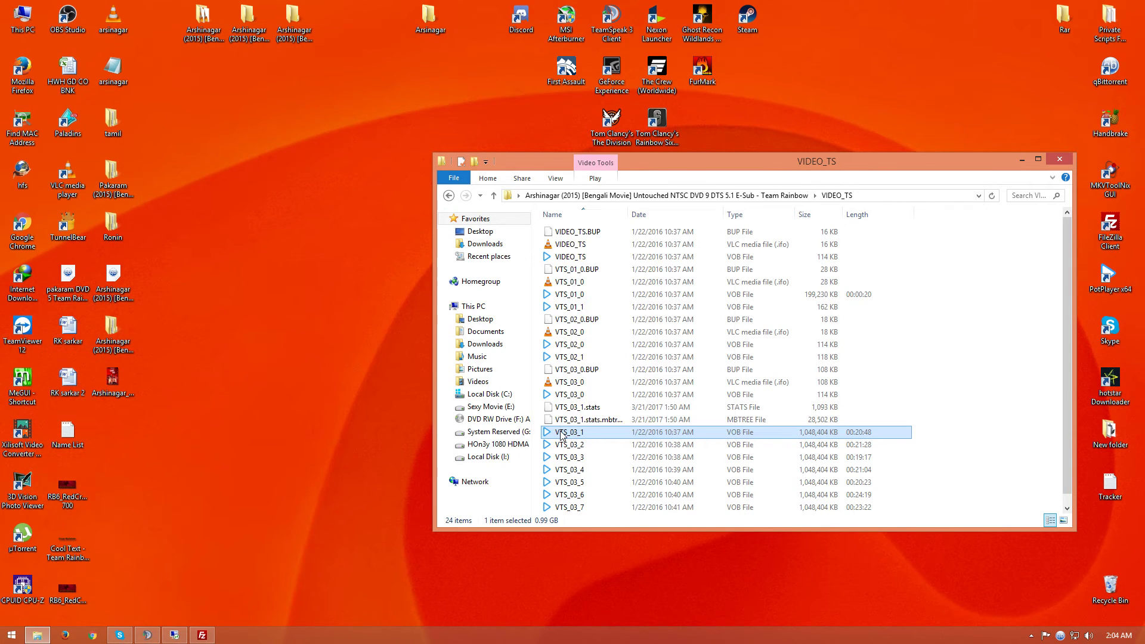
right_click(560, 436)
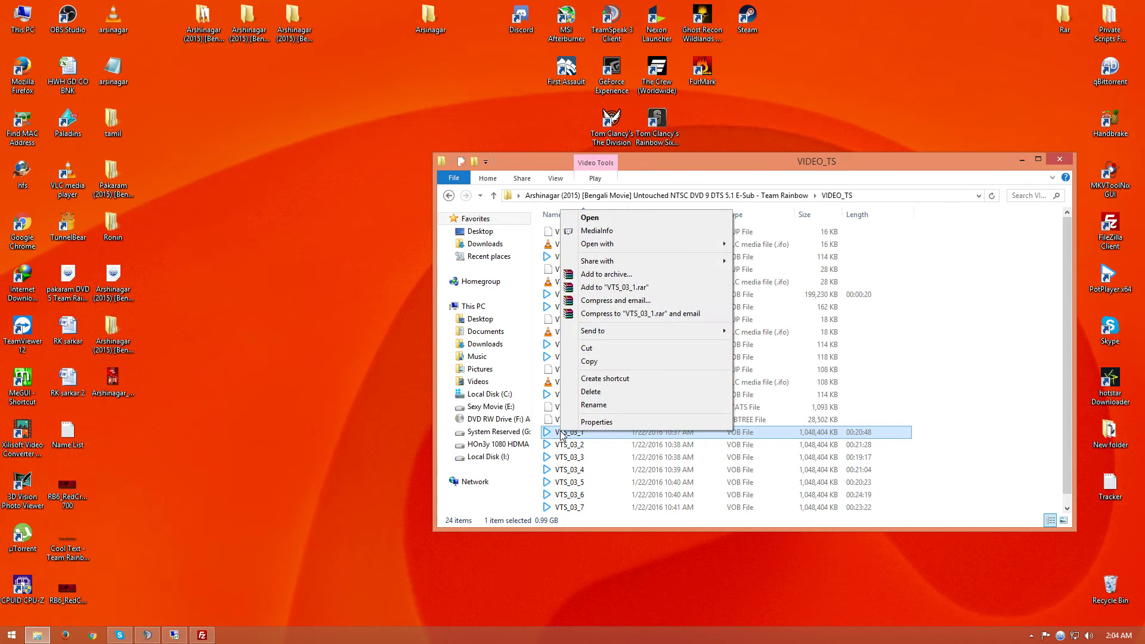
click(818, 436)
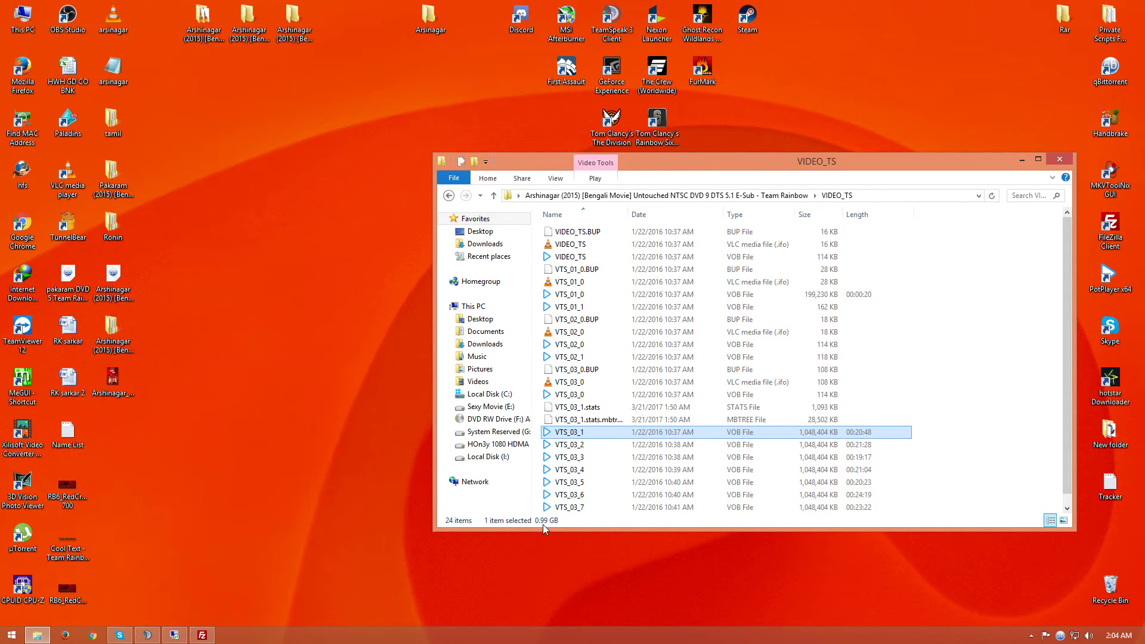
right_click(579, 435)
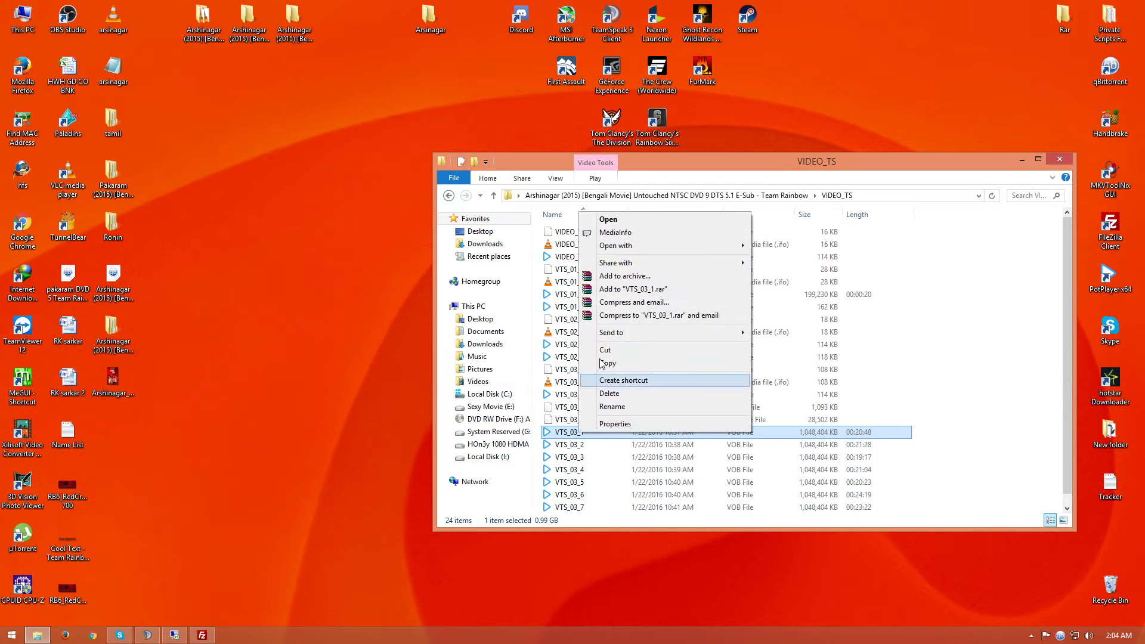
click(625, 236)
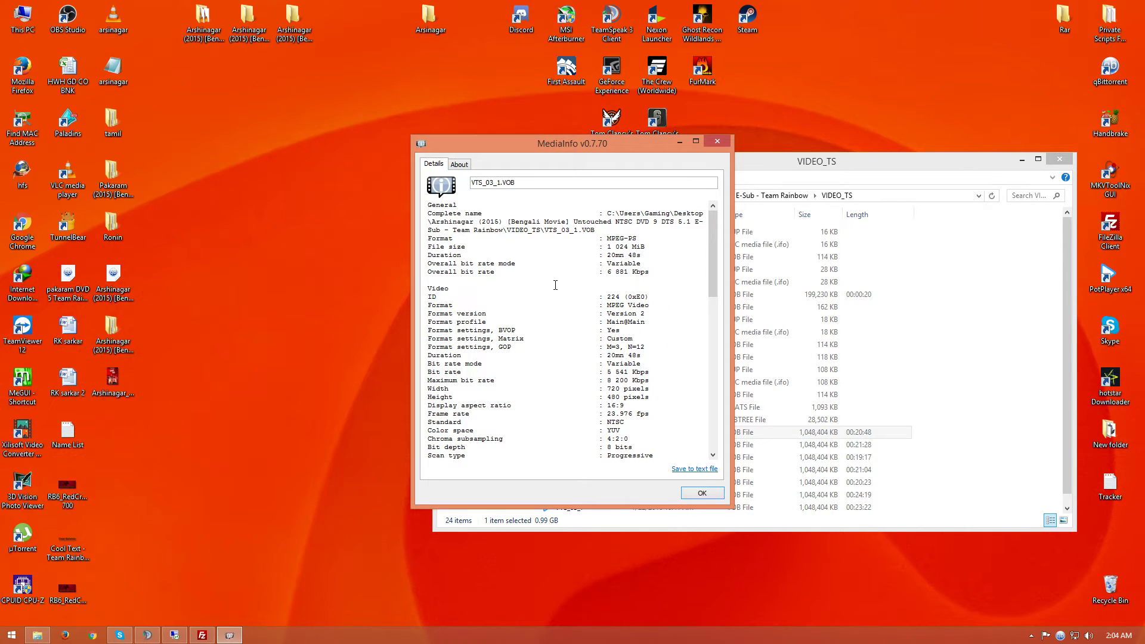
click(555, 273)
drag(442, 234, 608, 434)
click(608, 364)
scroll(608, 364, down, 7)
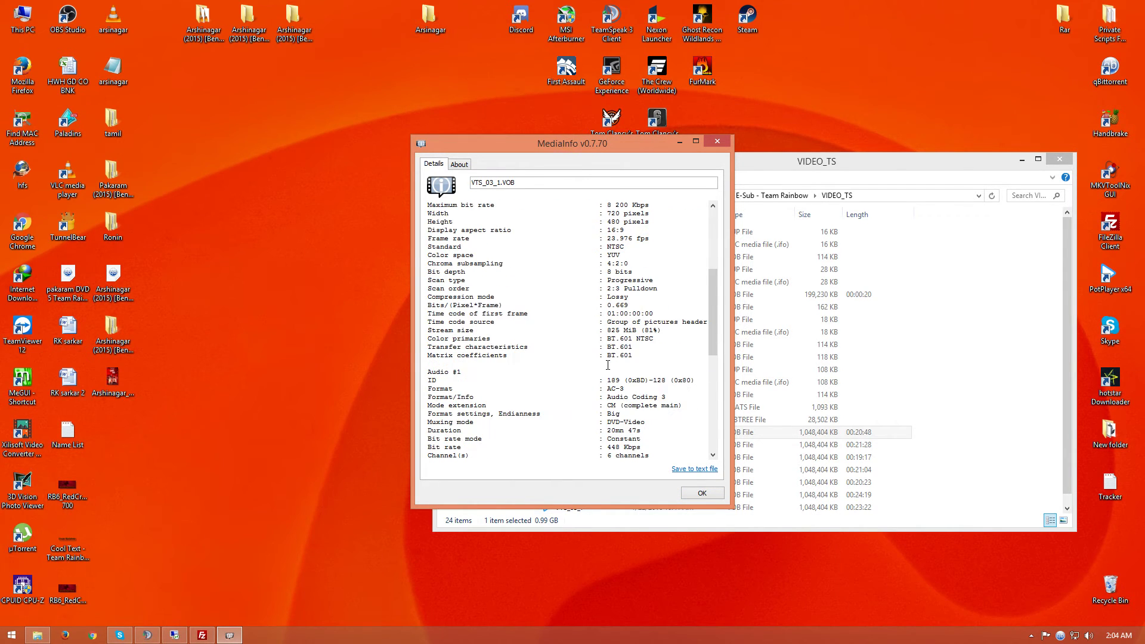
scroll(633, 424, down, 2)
- Examine the bit rates of both audio tracks and the subtitle entry in the MediaInfo report, and close it
drag(607, 397, 643, 398)
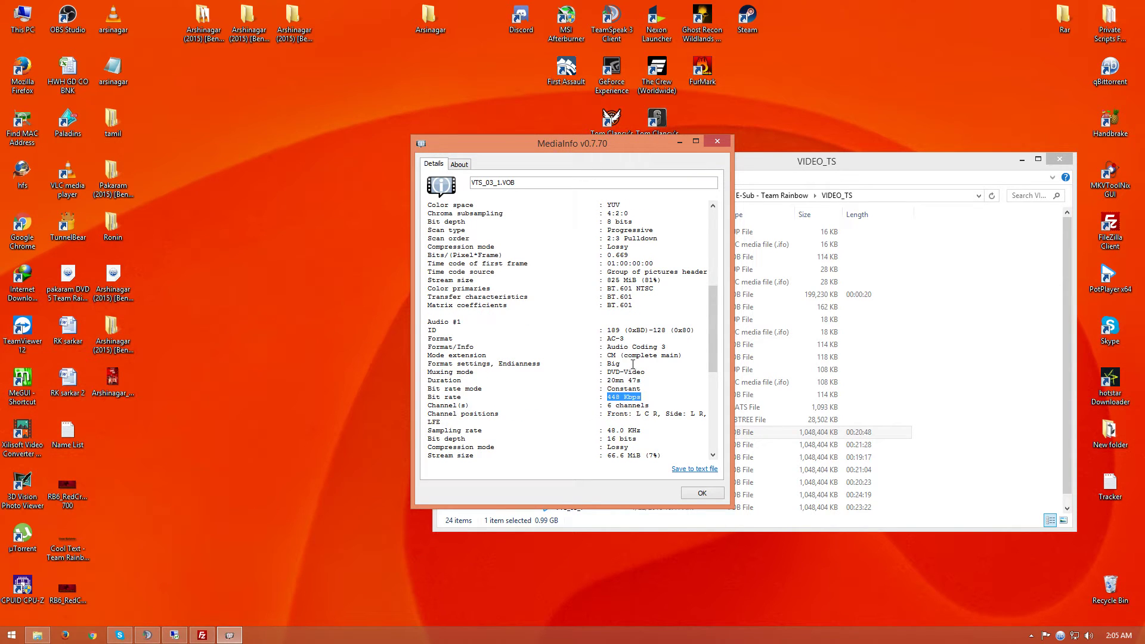
scroll(620, 366, down, 4)
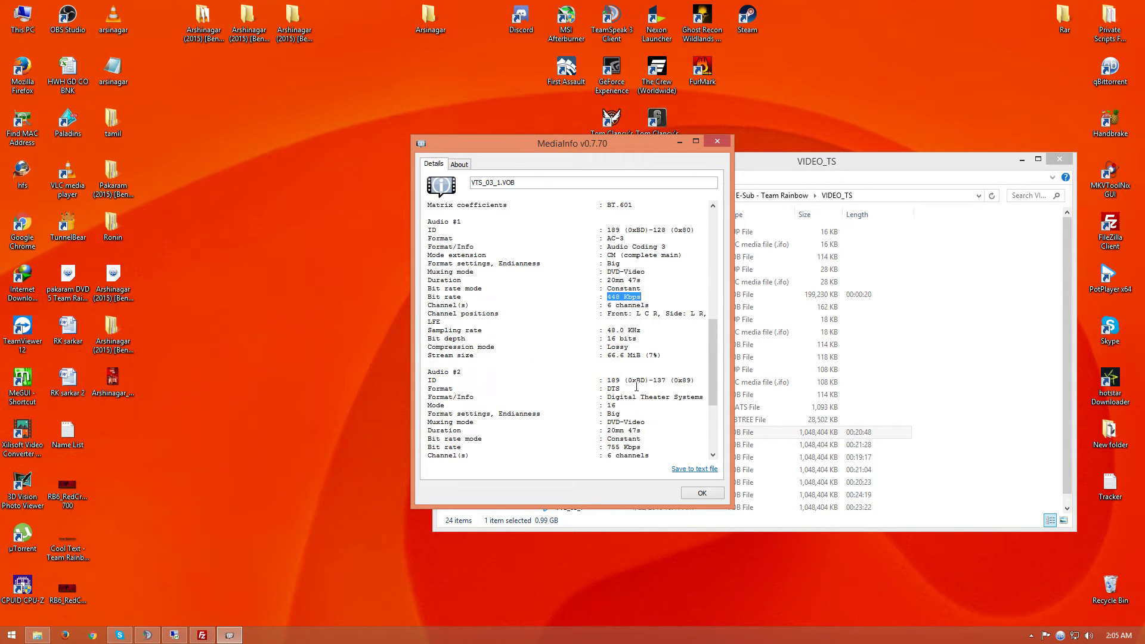
scroll(636, 387, down, 1)
drag(607, 422, 629, 423)
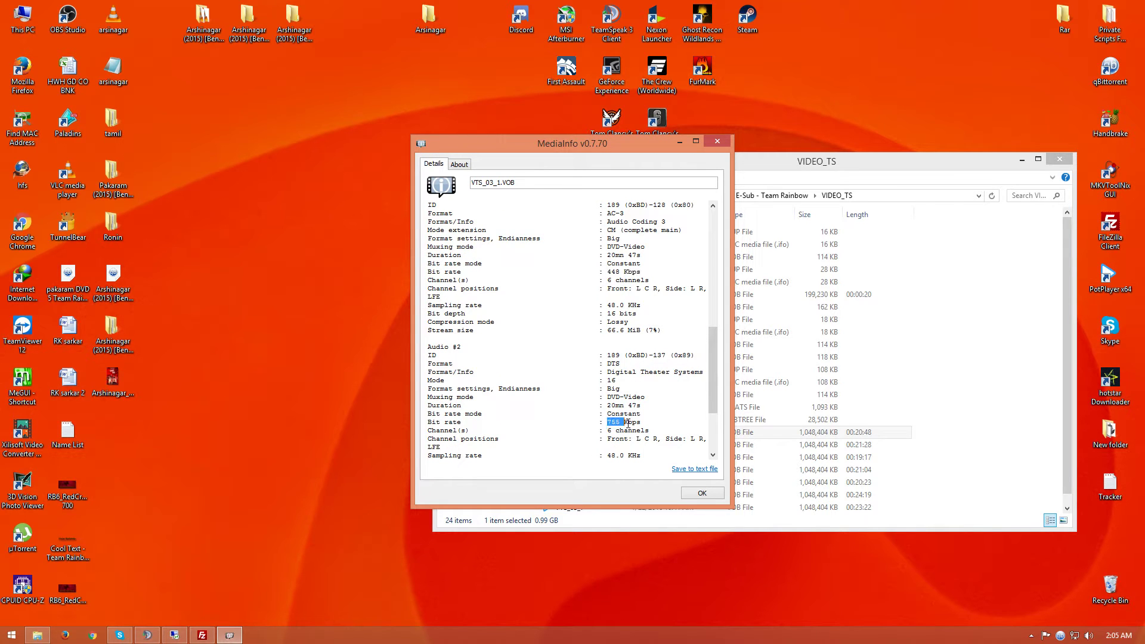
click(599, 354)
scroll(623, 376, up, 3)
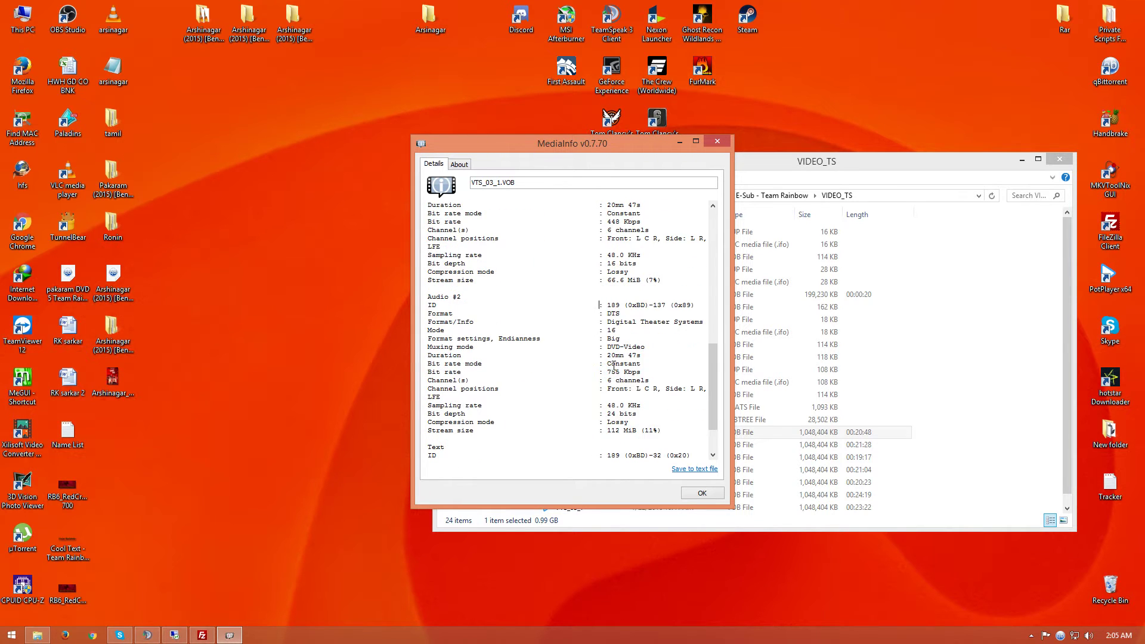
scroll(624, 375, down, 7)
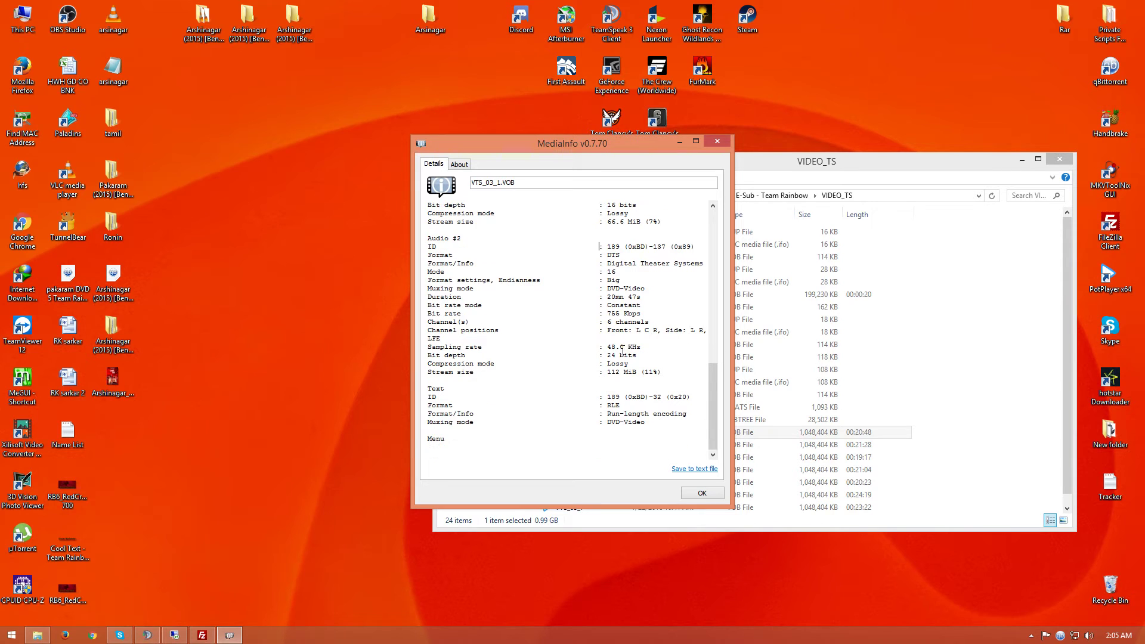
click(714, 142)
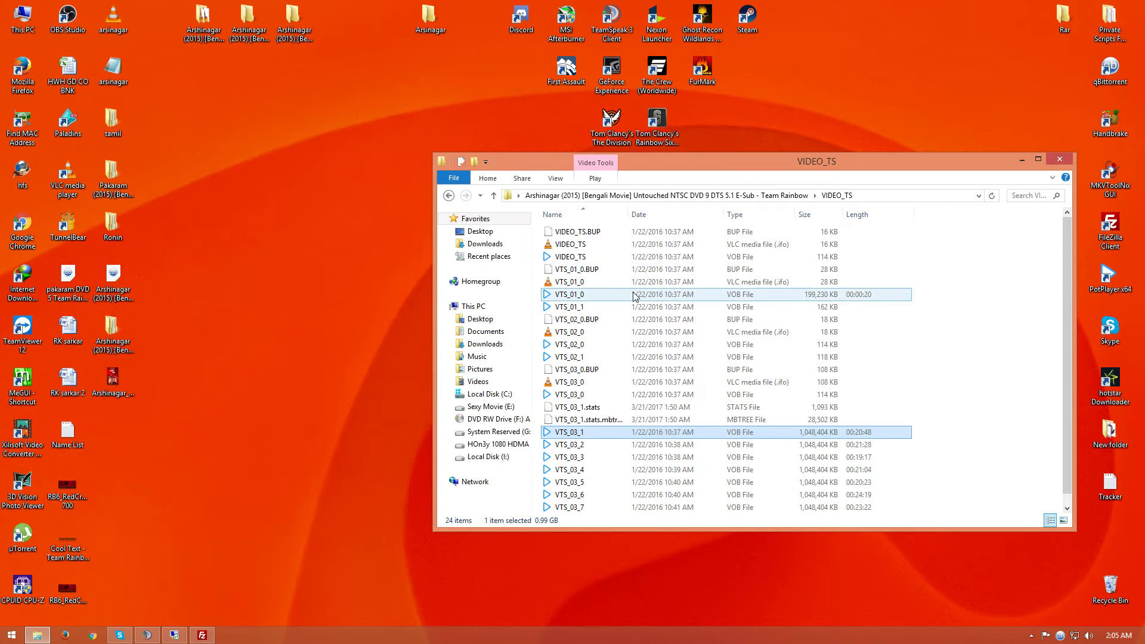
- Launch MeGUI from the desktop and open its AVS Script Creator
drag(974, 173, 862, 218)
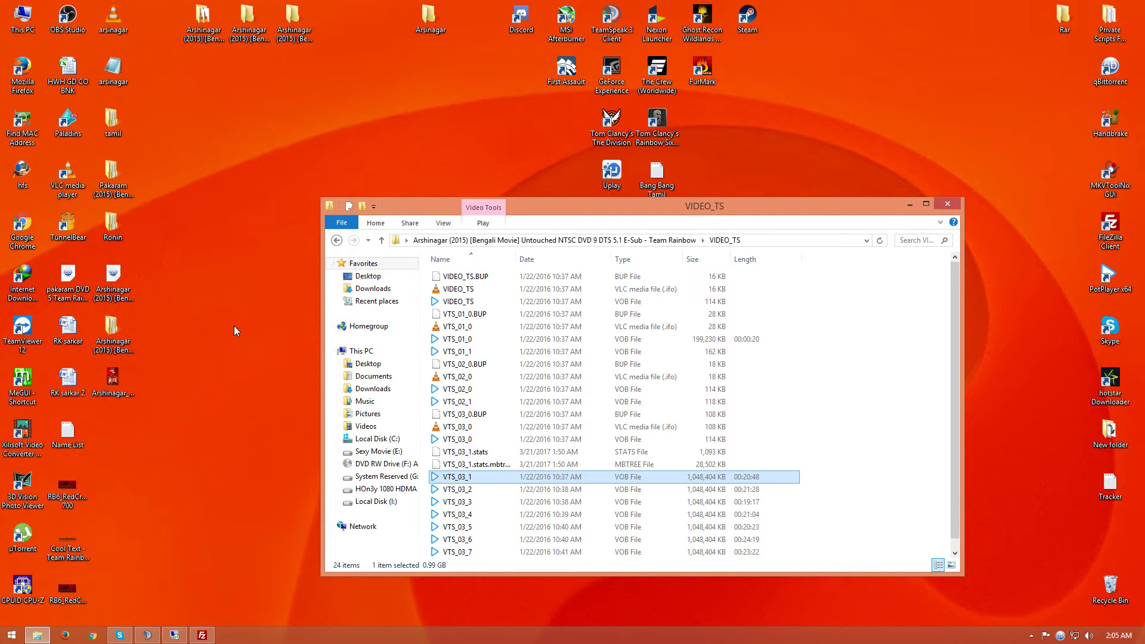
click(113, 331)
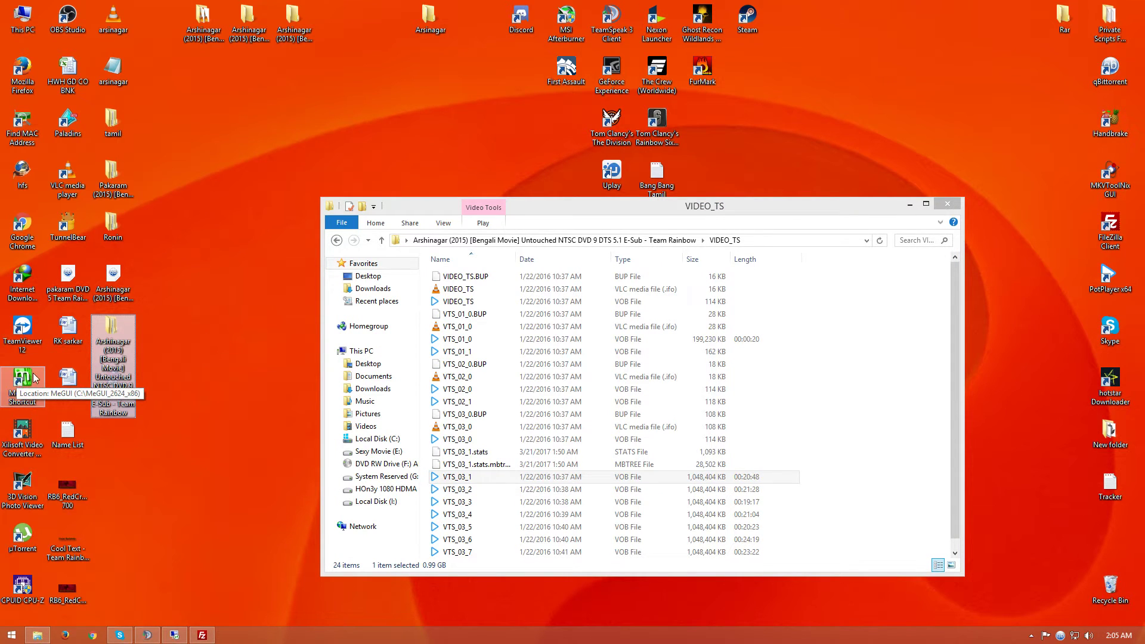
click(28, 379)
double_click(29, 380)
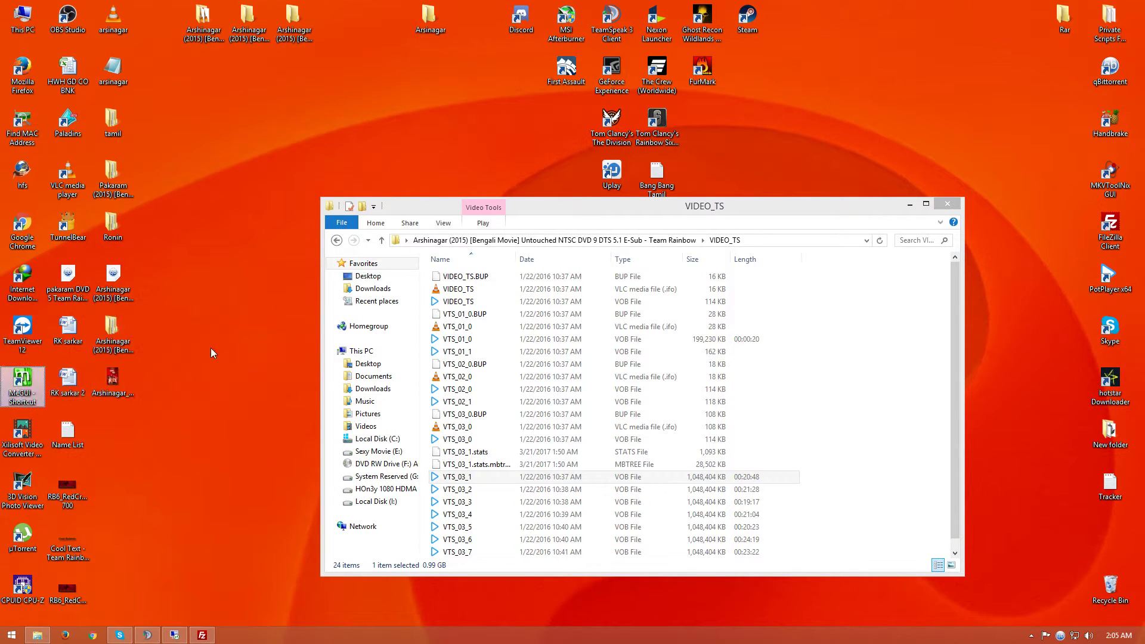
click(533, 219)
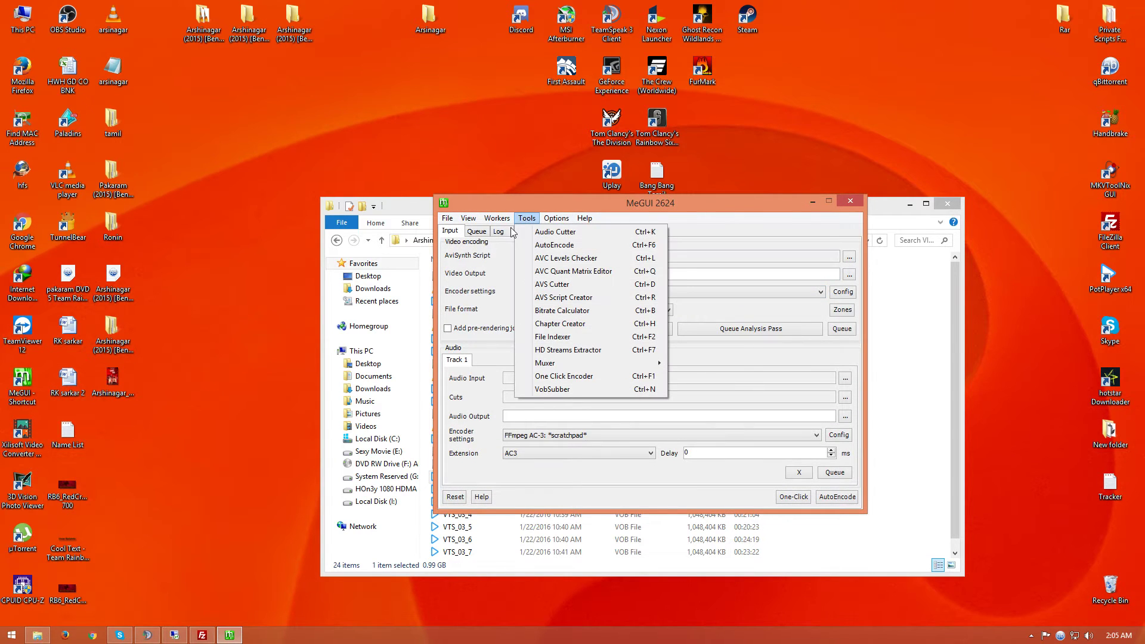
click(649, 297)
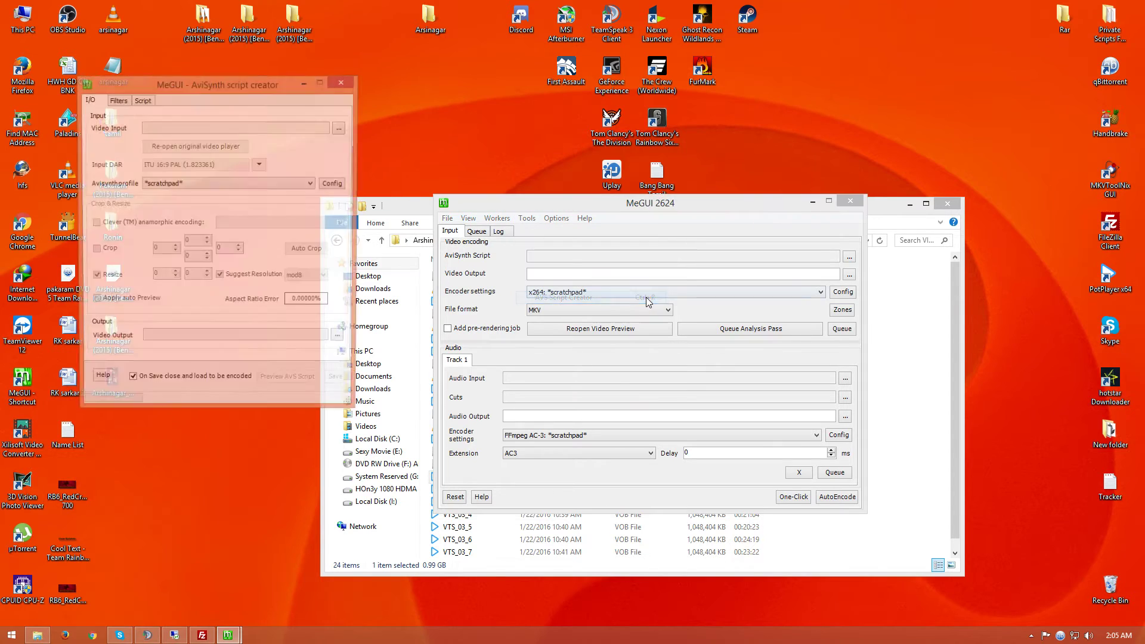
drag(270, 80, 656, 173)
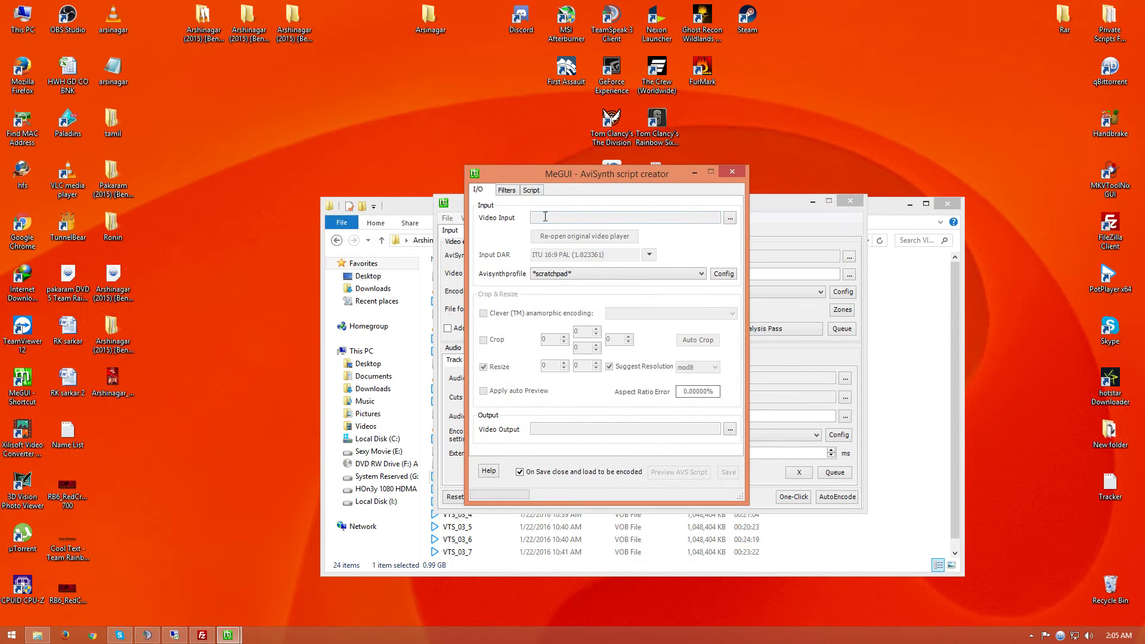
- Load VTS_03_1 from the VIDEO_TS folder as the script's video input and proceed to the File Indexer
click(728, 219)
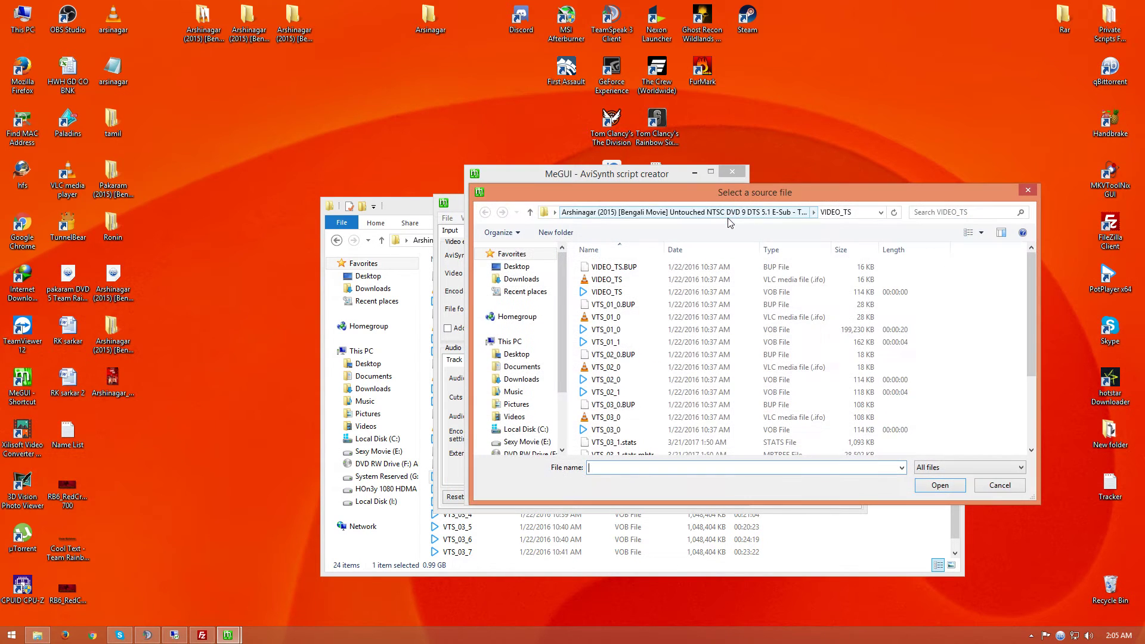
drag(718, 191, 668, 189)
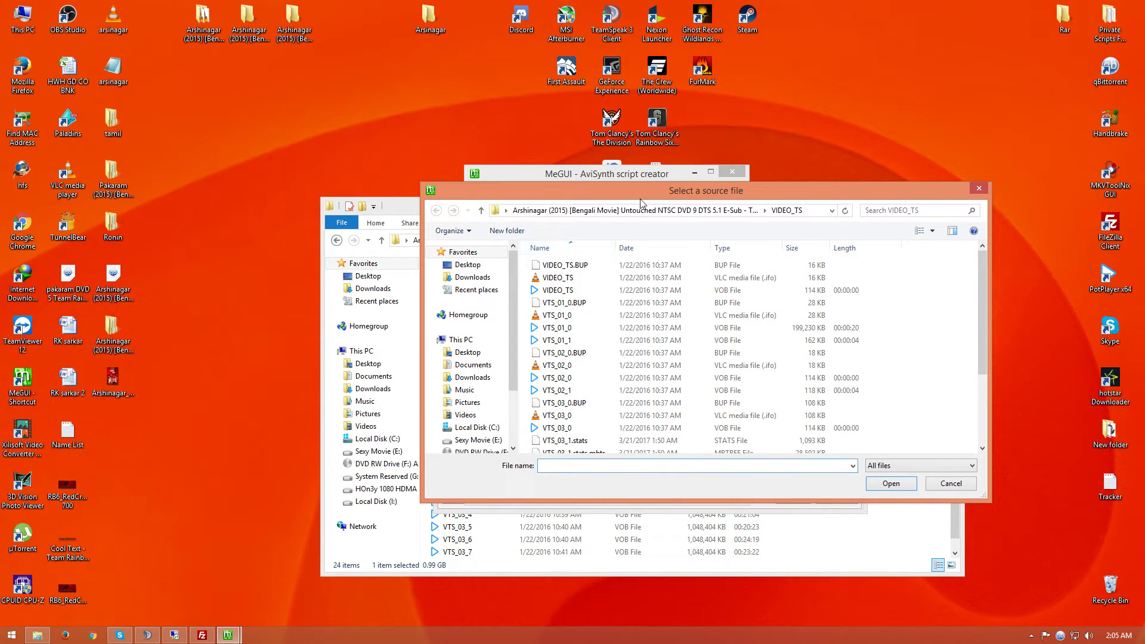
click(415, 211)
click(983, 207)
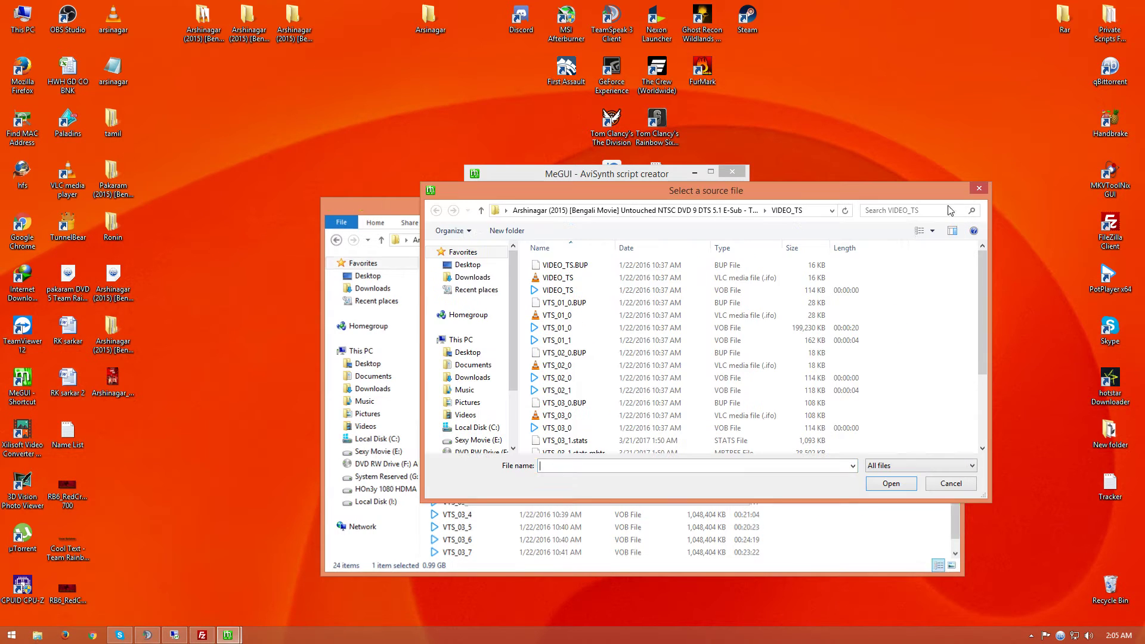
click(624, 390)
scroll(624, 395, down, 2)
scroll(624, 395, down, 1)
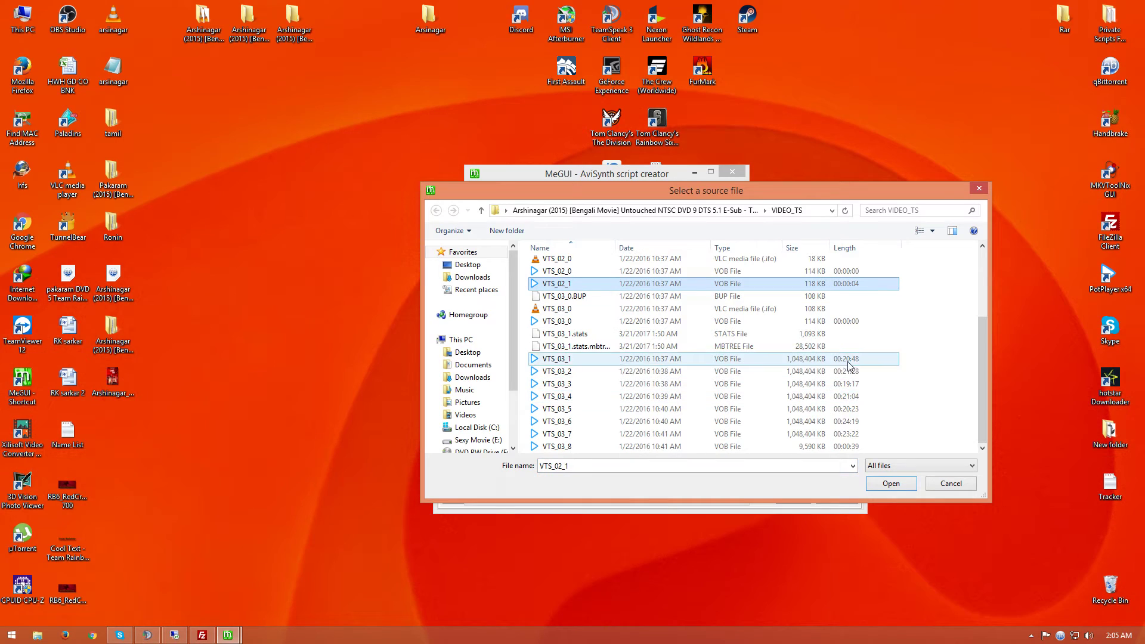
click(565, 359)
click(551, 359)
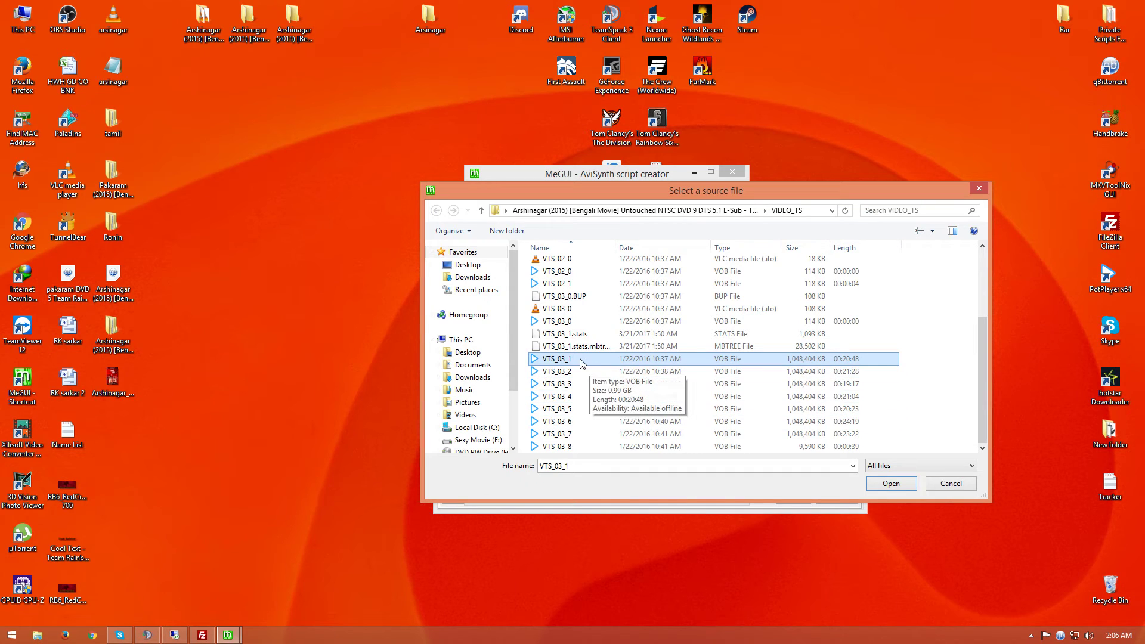
click(903, 483)
drag(563, 273, 623, 270)
click(632, 344)
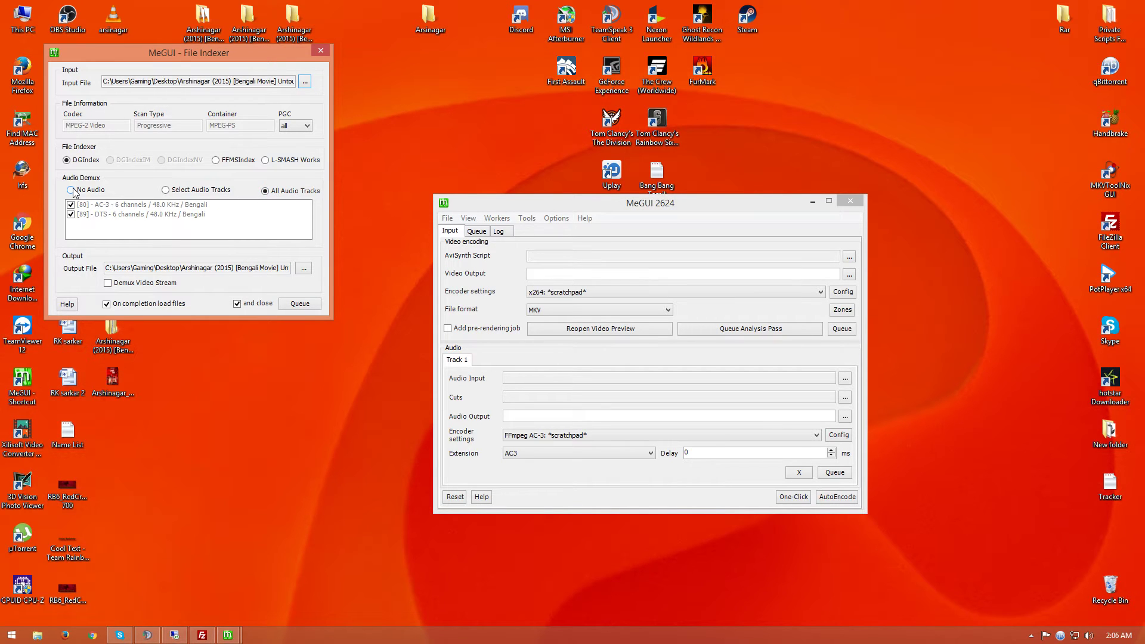
- Restrict the audio demux to the DTS track by excluding the AC-3 track, and queue the DGIndex job
drag(174, 57, 547, 186)
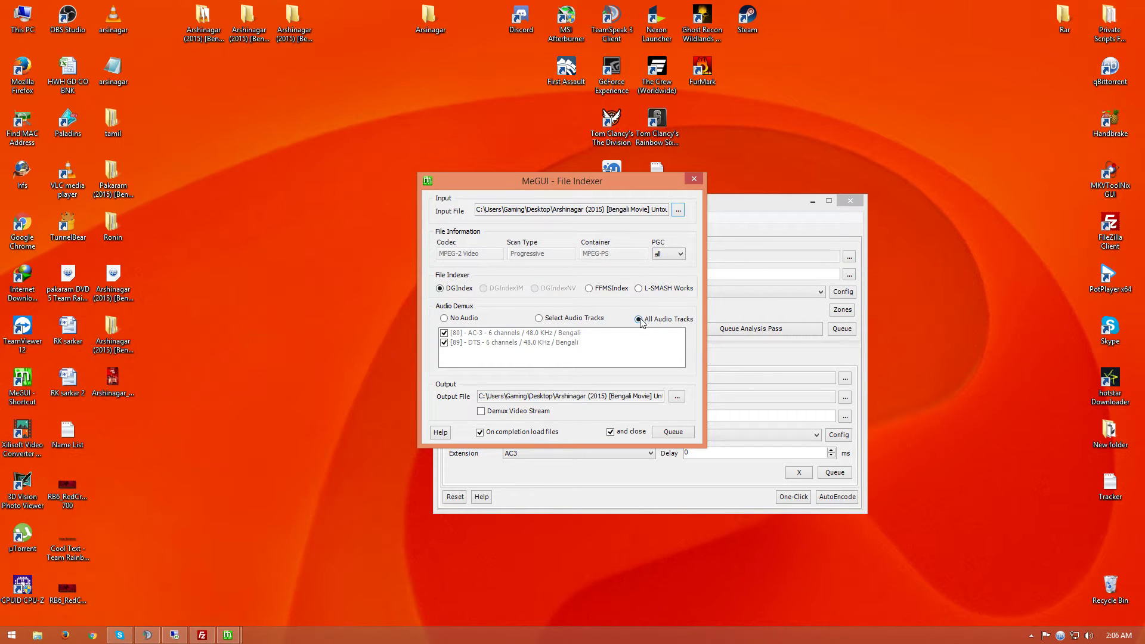
click(583, 320)
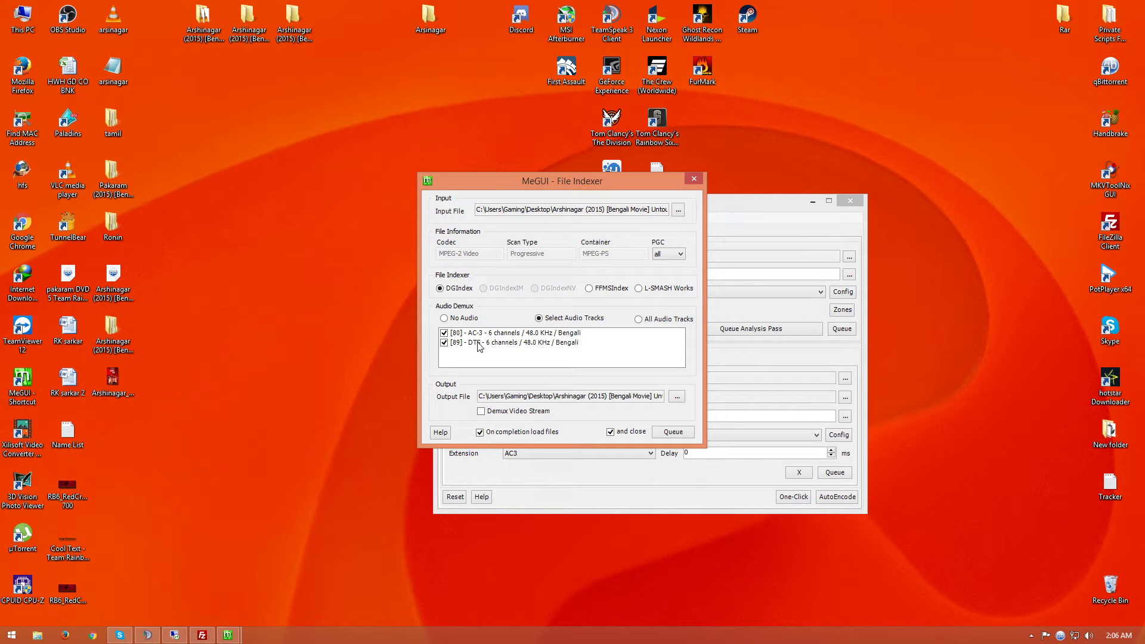
click(445, 333)
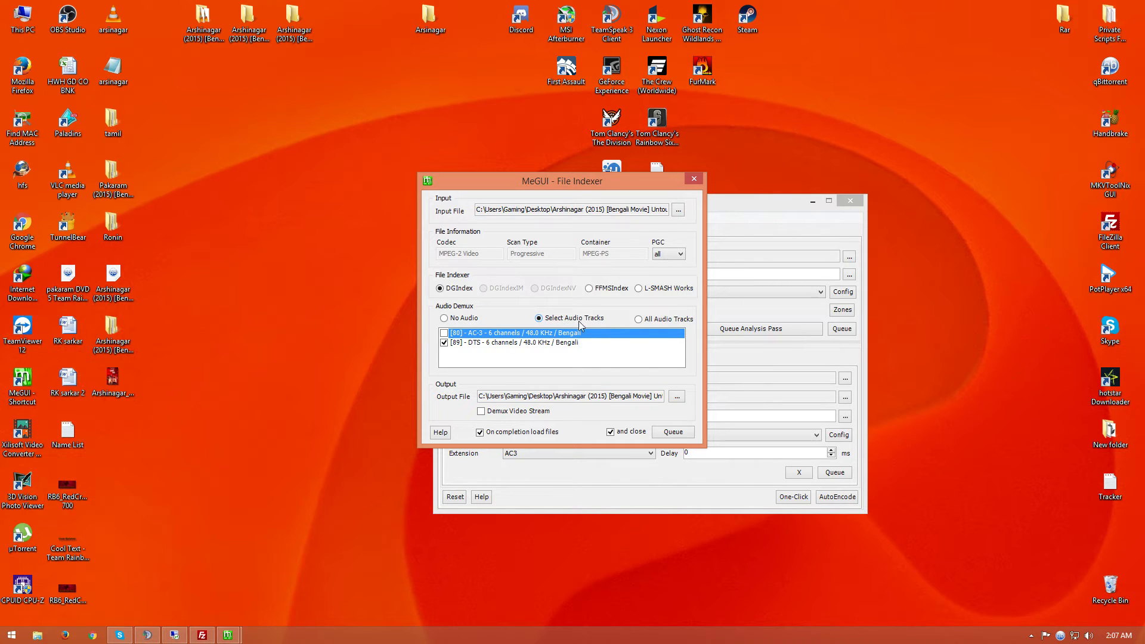
click(674, 432)
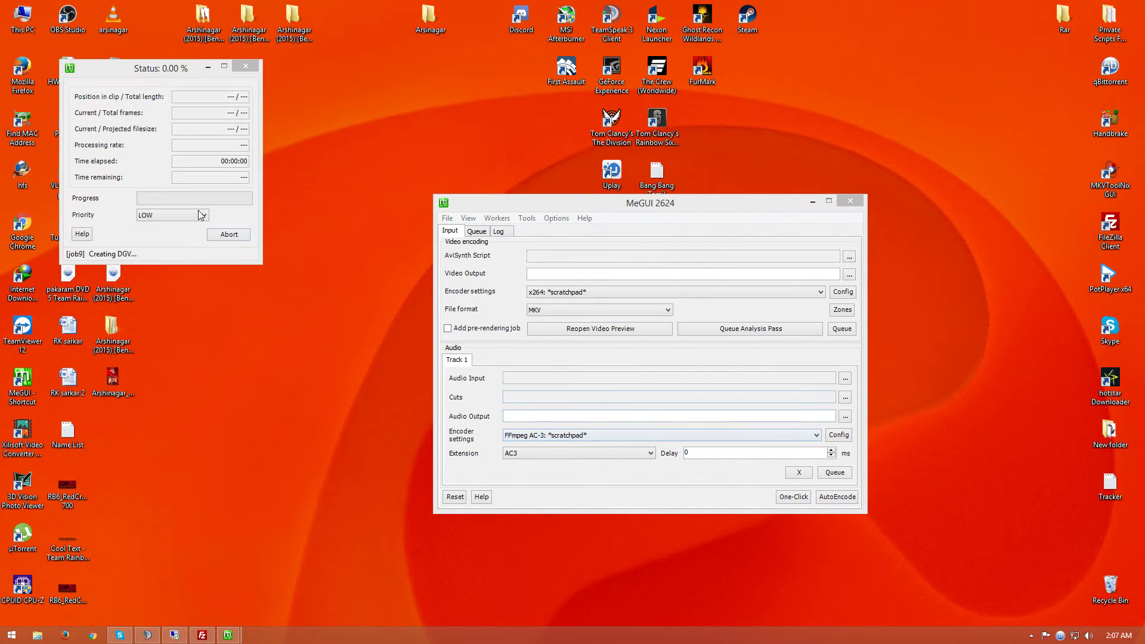
- Raise the running index job's priority to HIGH, accept the priority warning, and place the status window over the main window
click(191, 212)
click(179, 258)
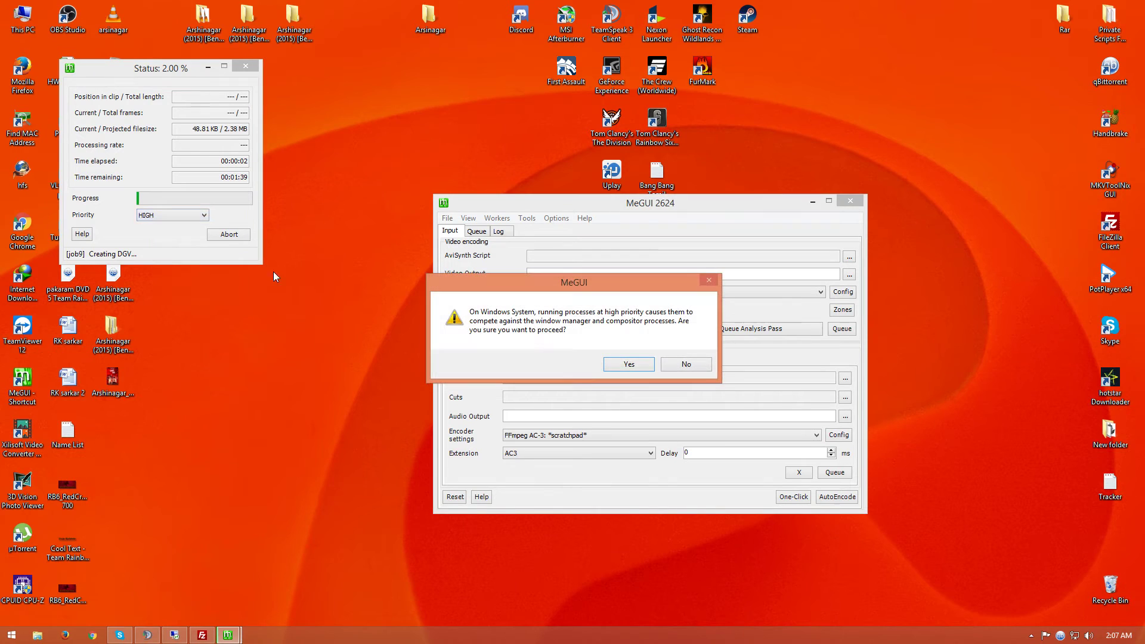
click(628, 363)
drag(171, 68, 611, 233)
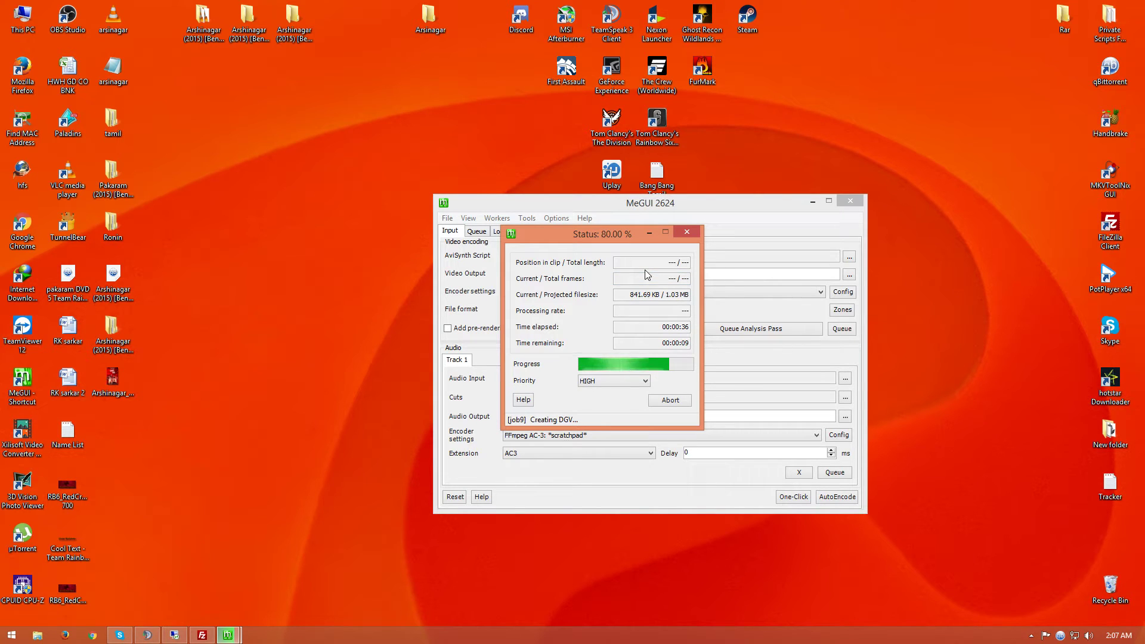
- Bring up the AviSynth script creator once indexing finishes and place it beside the video preview
drag(610, 231, 639, 233)
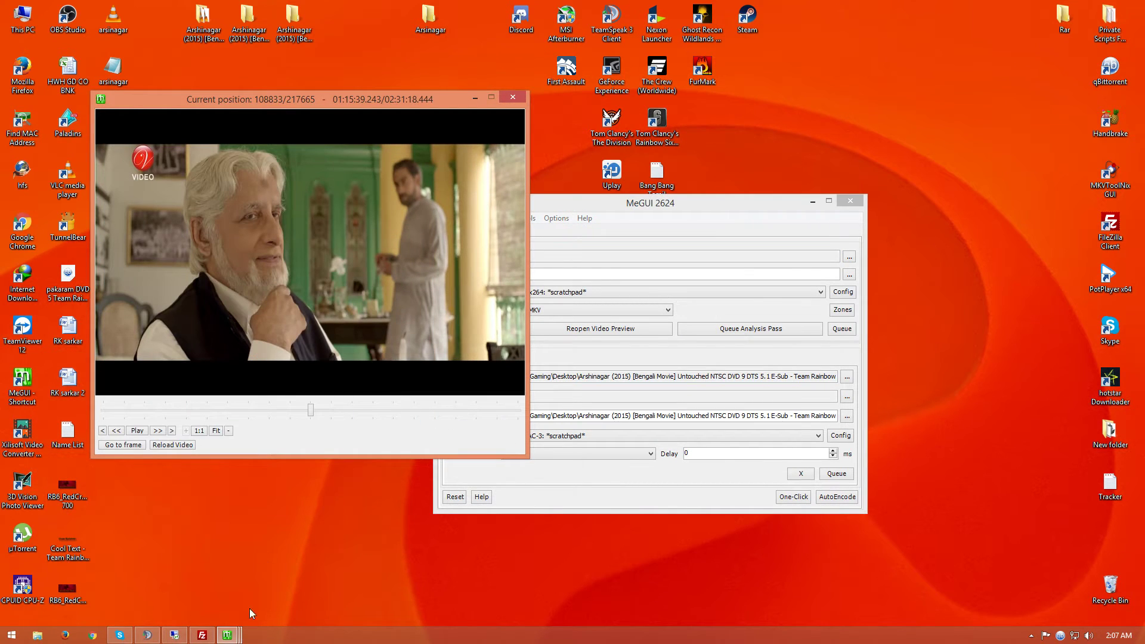
mouse_move(232, 638)
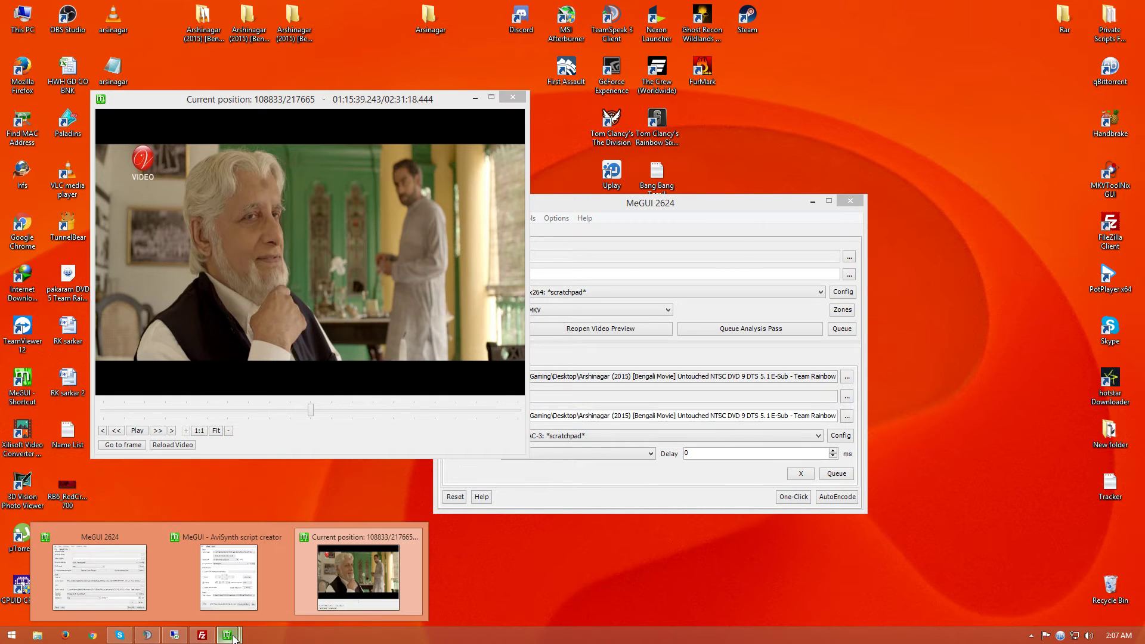
click(234, 592)
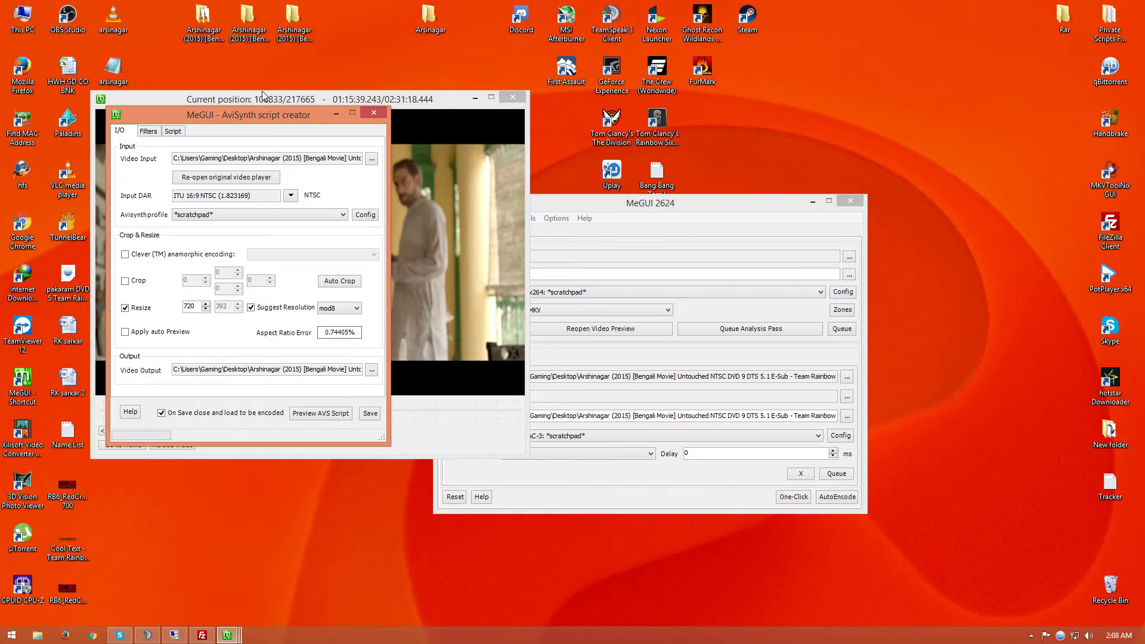
drag(448, 125, 788, 130)
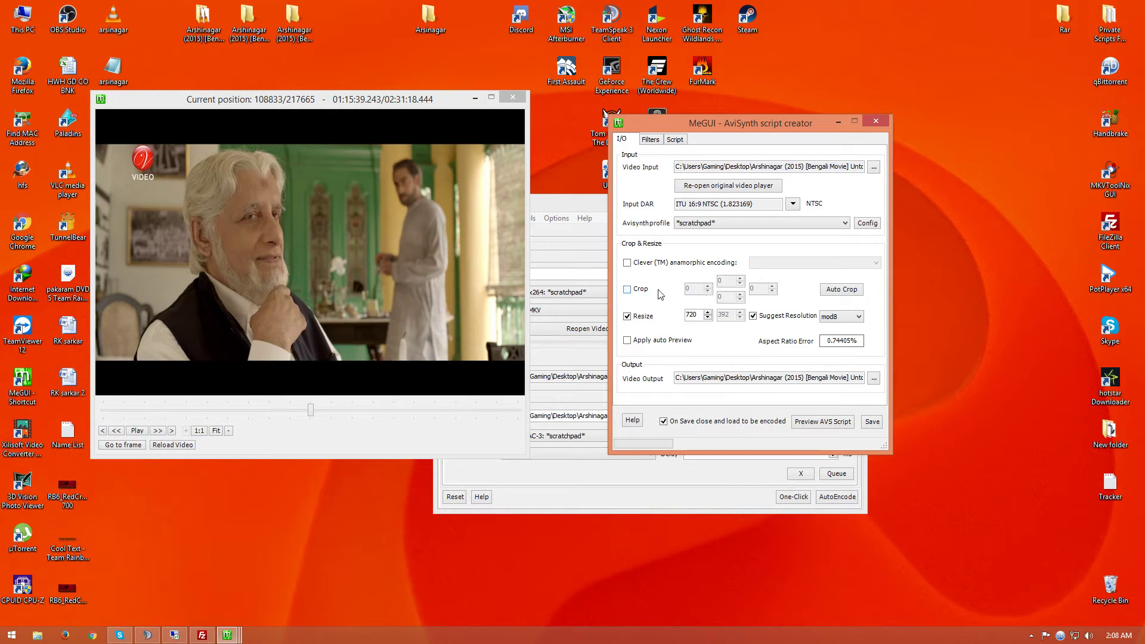
- Review the script creator's filter options and the generated AviSynth script, ending on the input and output settings
click(652, 140)
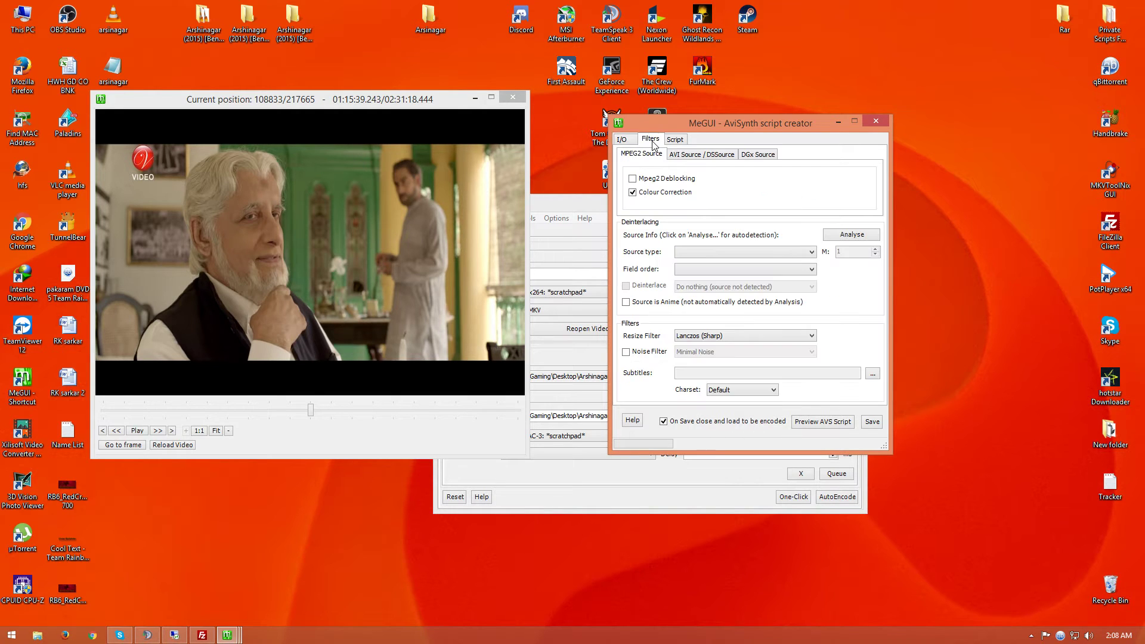
click(675, 140)
click(679, 276)
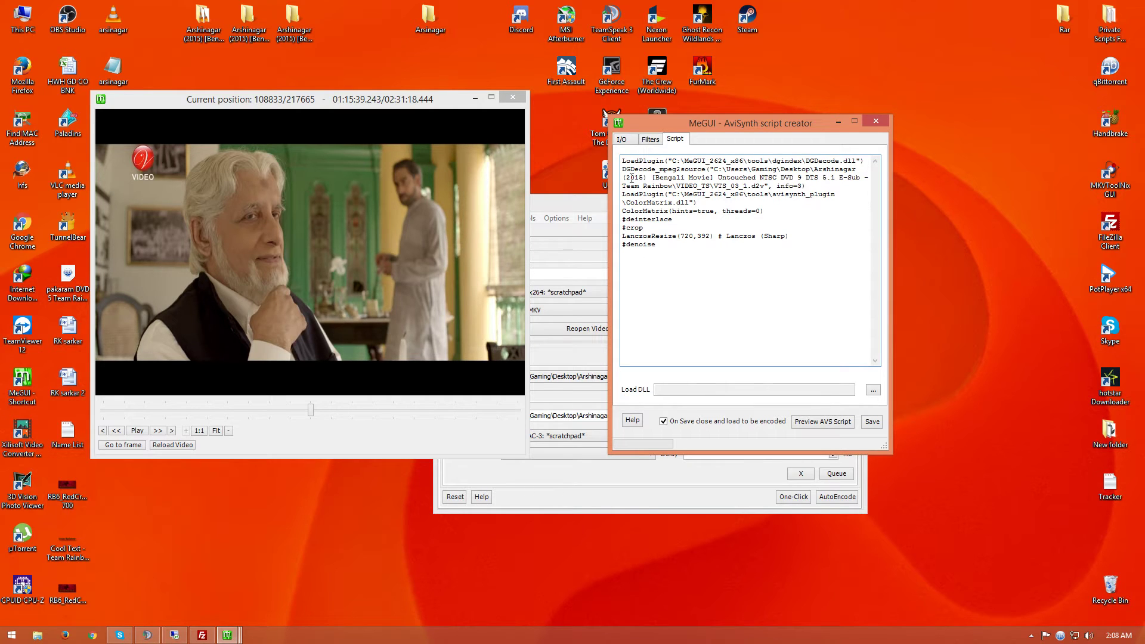
click(622, 140)
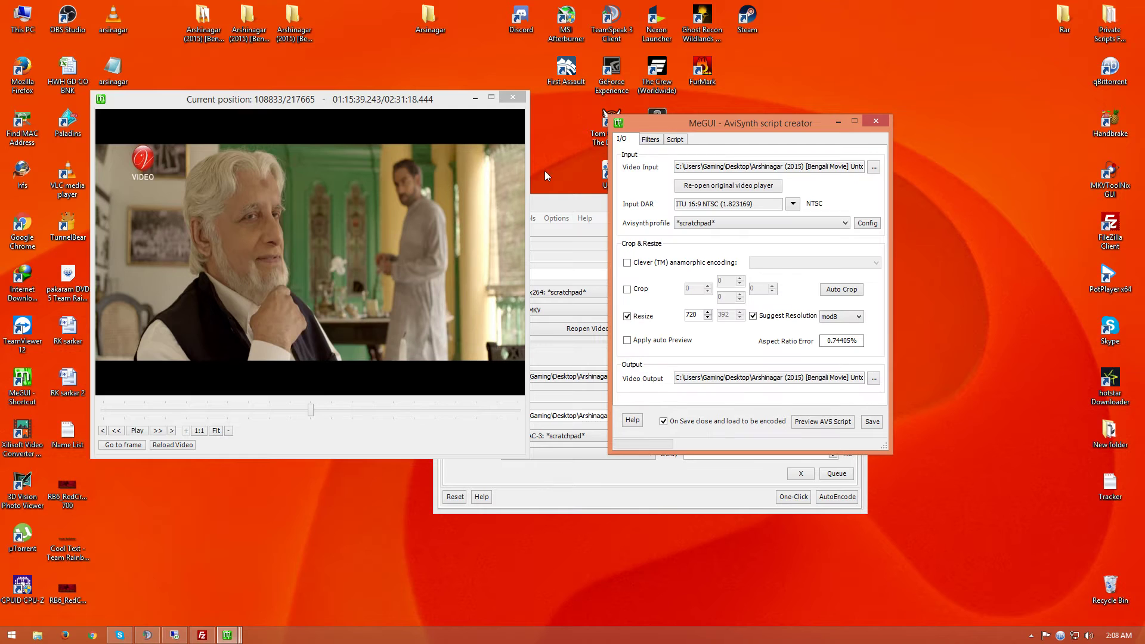
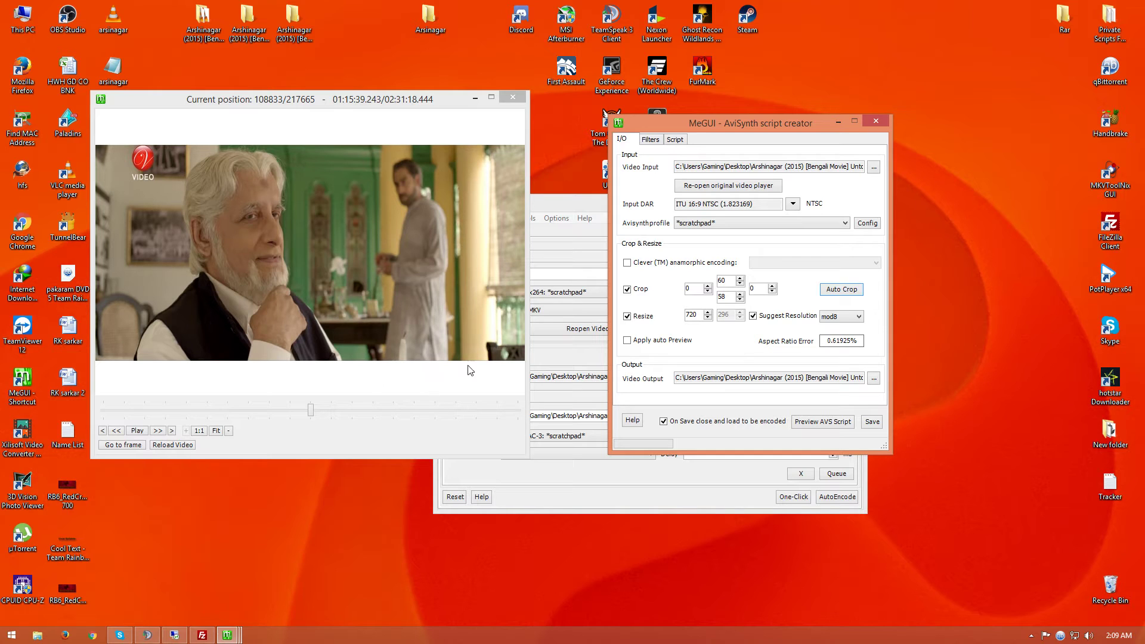
- Set the bottom crop to 60 pixels
drag(723, 297, 745, 300)
click(735, 297)
click(740, 298)
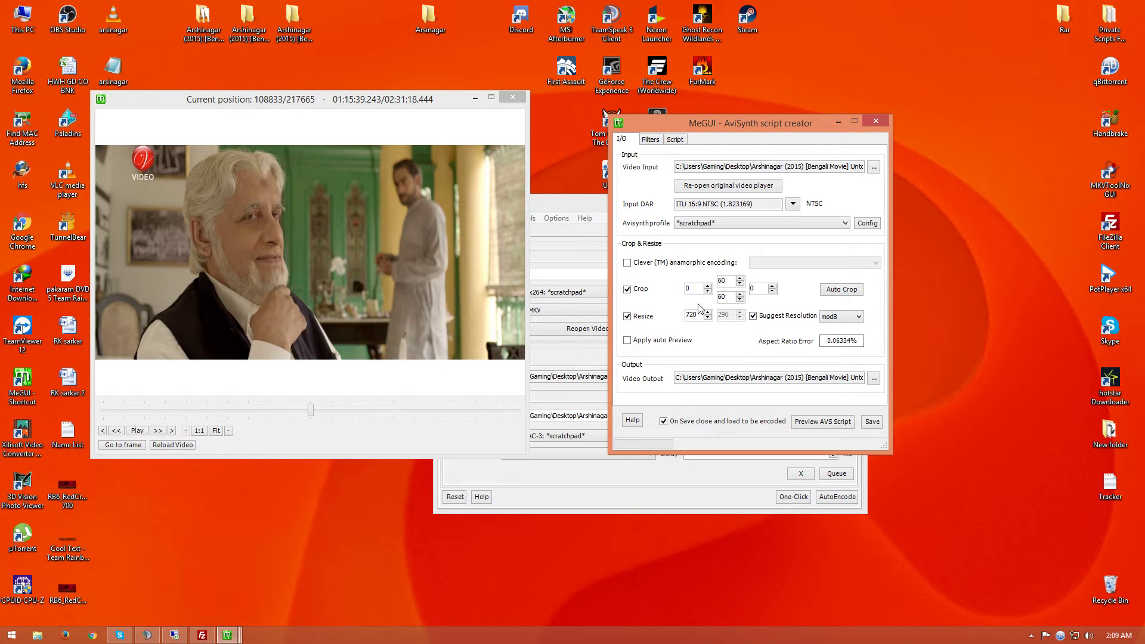
- Analyse the source for deinterlacing and enable the noise filter at Minimal Noise
click(652, 141)
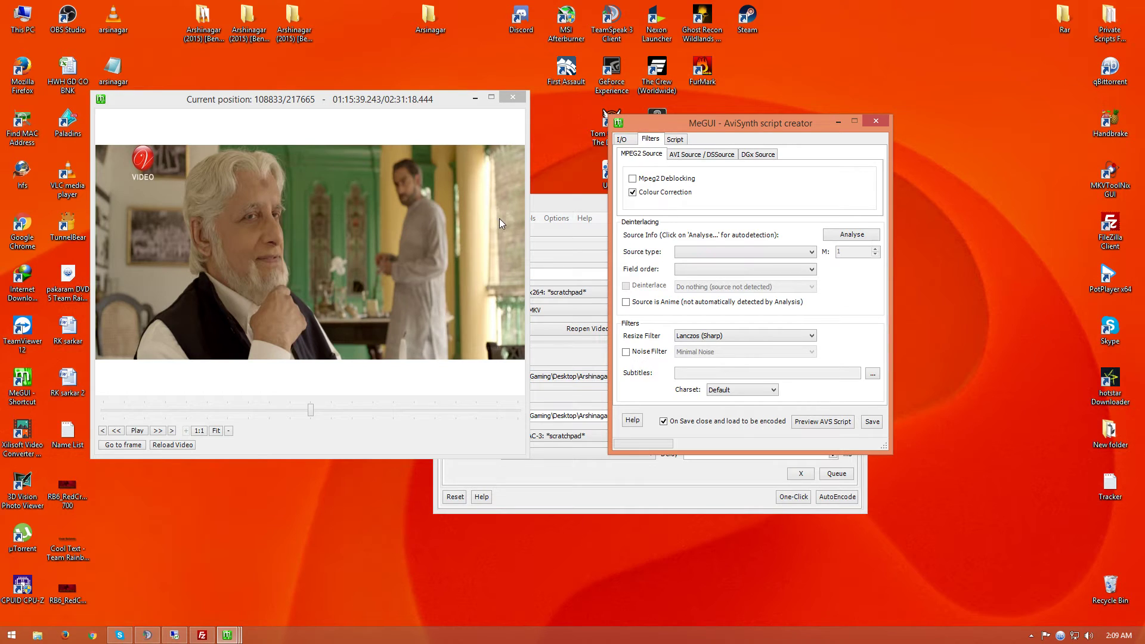
click(852, 235)
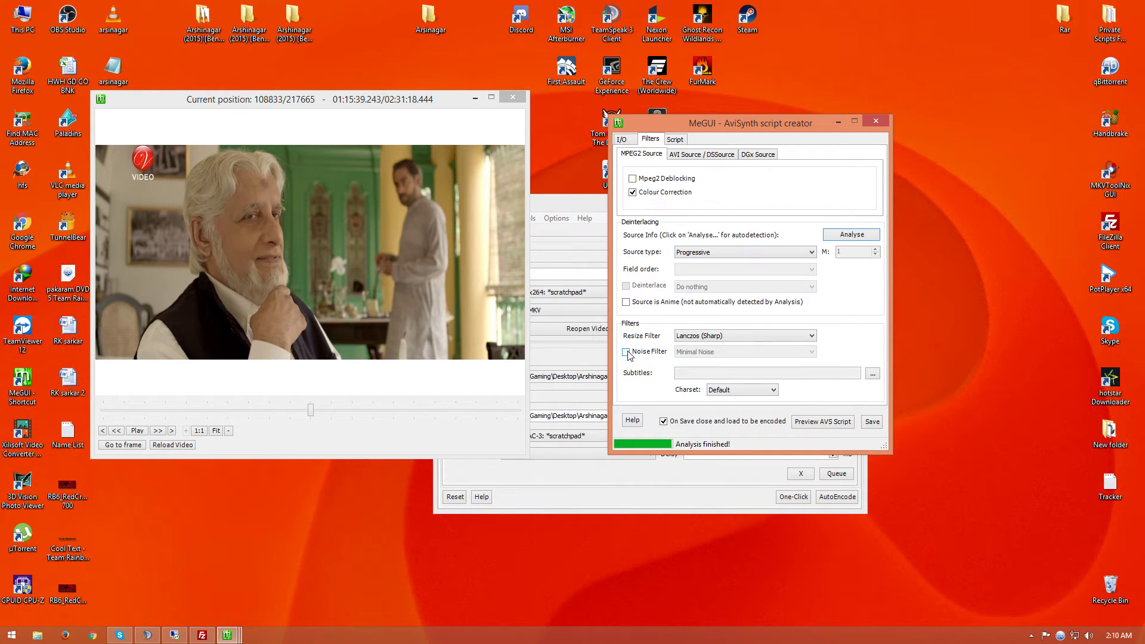
click(626, 352)
click(725, 353)
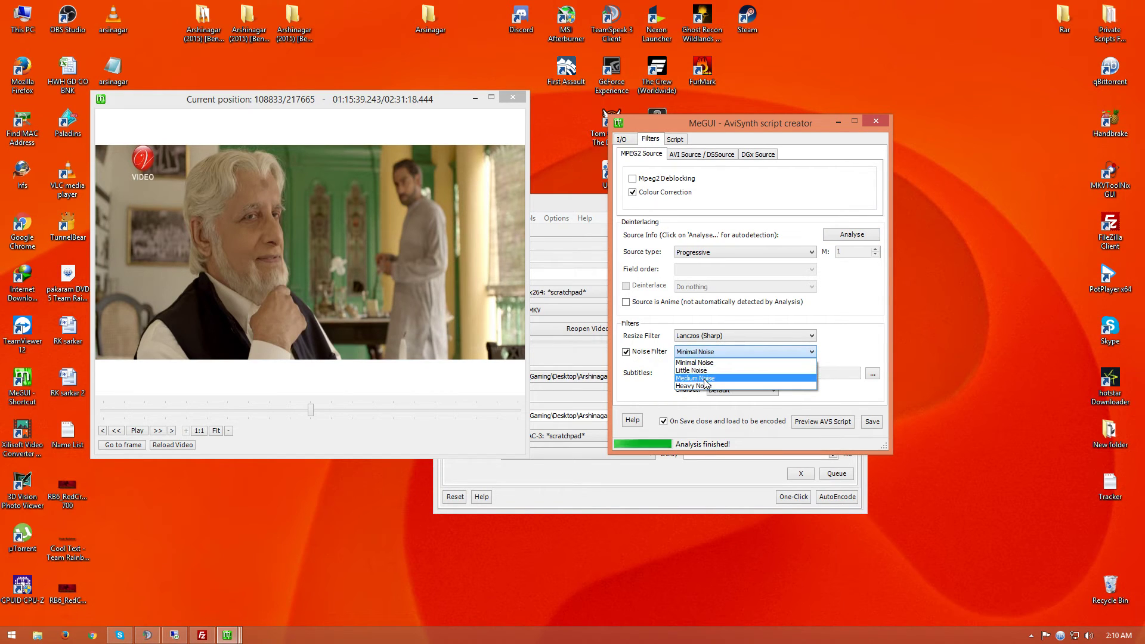
click(711, 357)
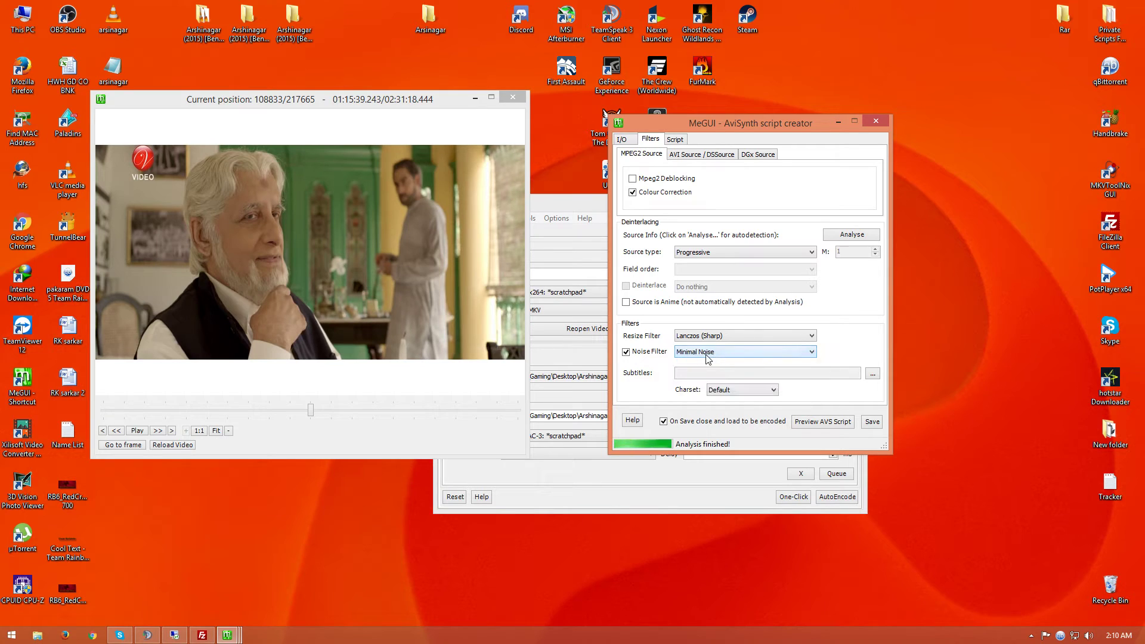
- Add two note lines below the script: "bolly 720p (1280 x 544)" and "holly 720p (1280 x 536)"
click(683, 142)
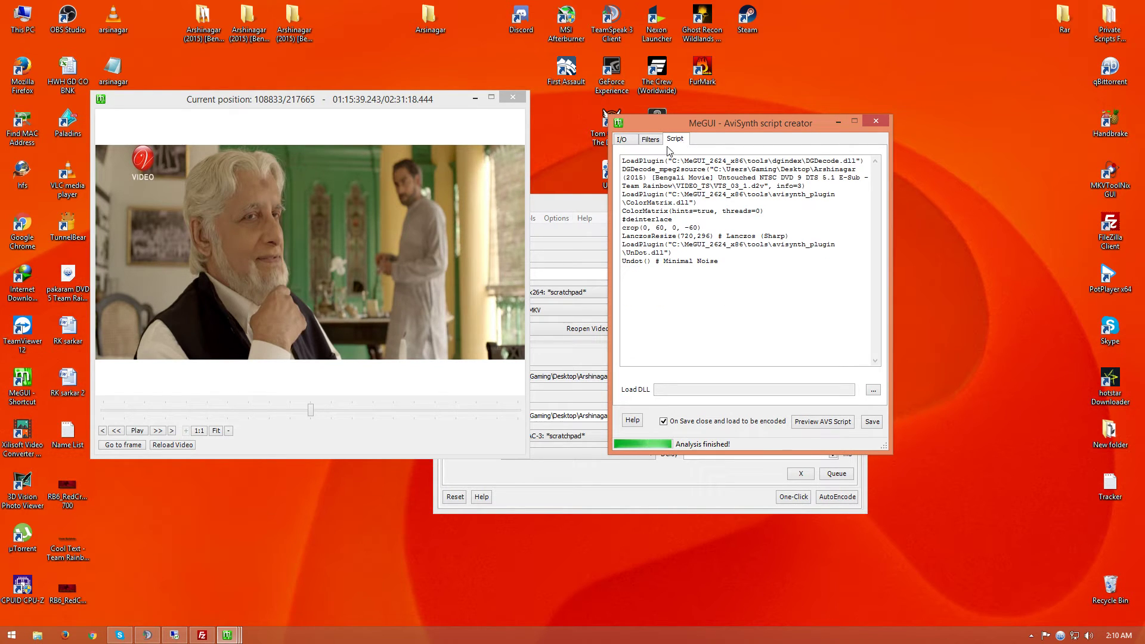
click(771, 306)
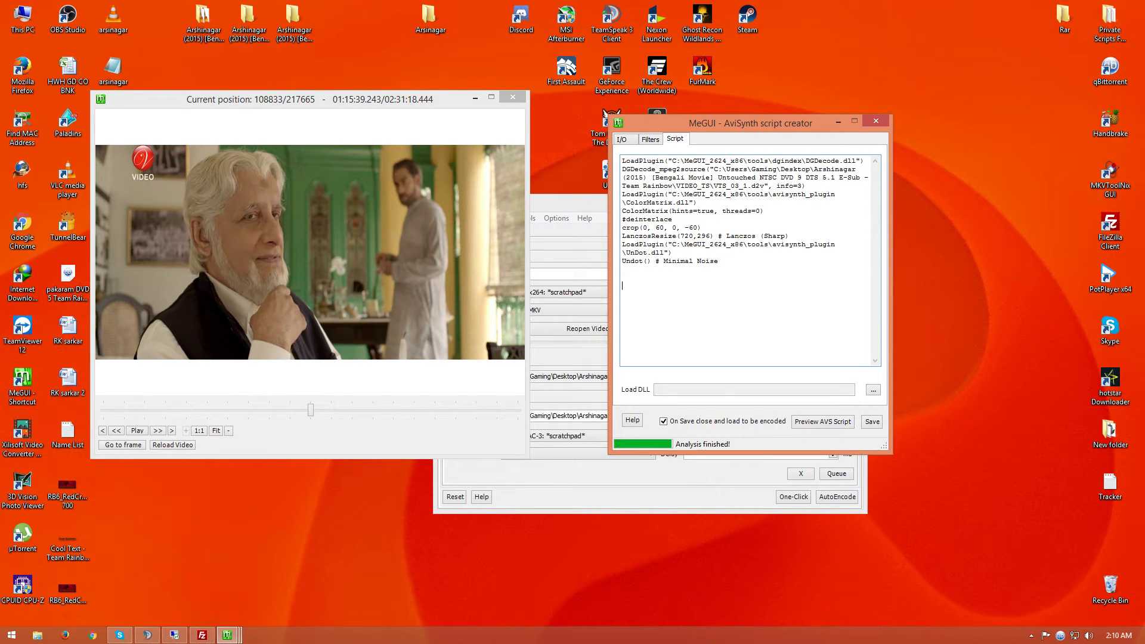
text(bolly holly)
click(668, 284)
text(720p (1280)
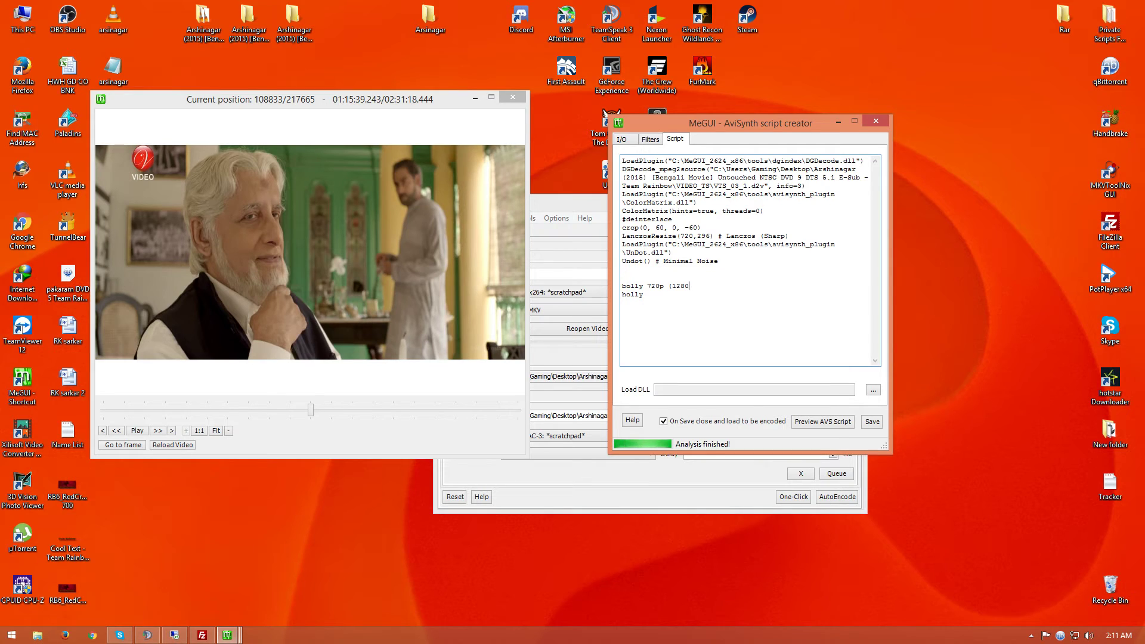
text( x )
text(544)
text())
text( holly )
text(720p )
text(()
text(1280)
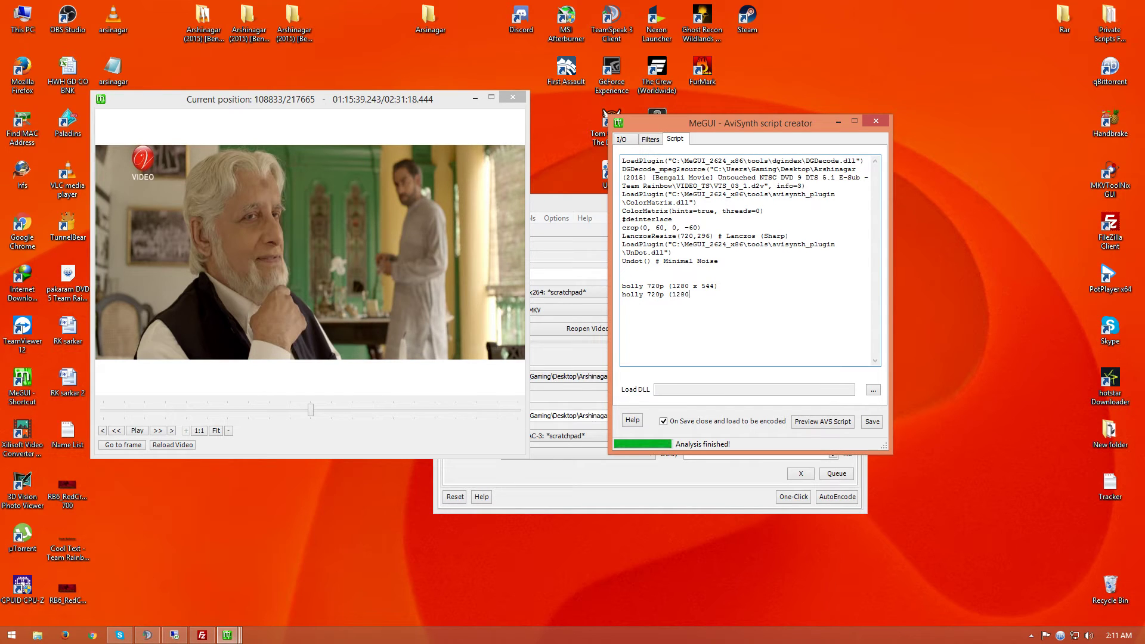
text( x 536)
- Append "1080p (1920 x 816)" to the bolly note and "1080p (1920 x 800)" to the holly note
click(739, 288)
text(1080p (1920 x 816)
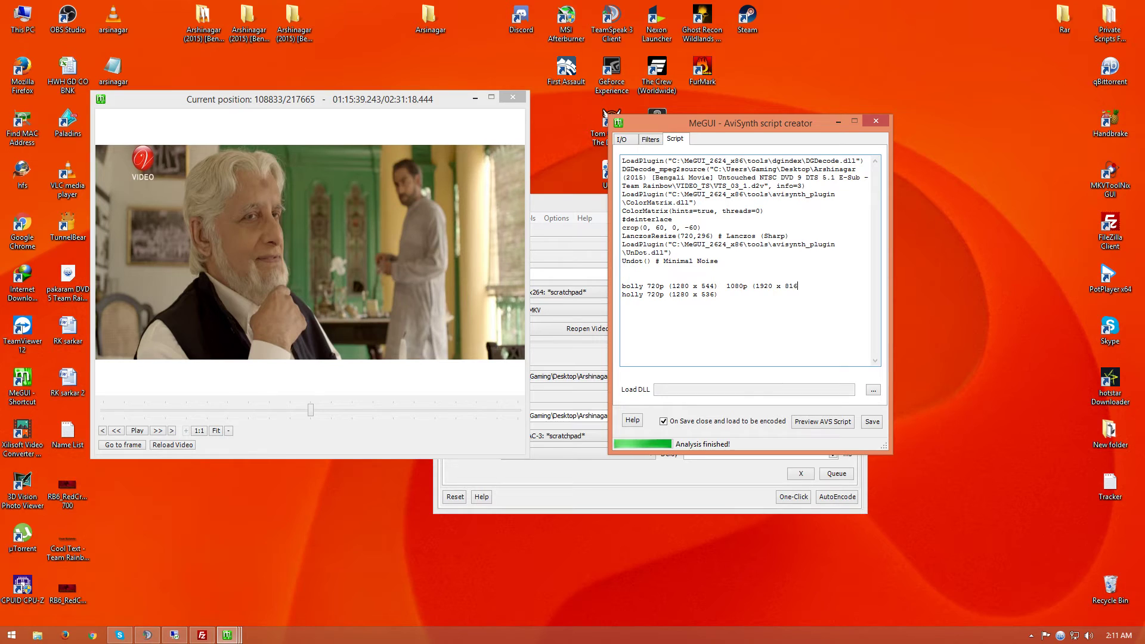
click(747, 296)
text(1080p (1920 x 8000)
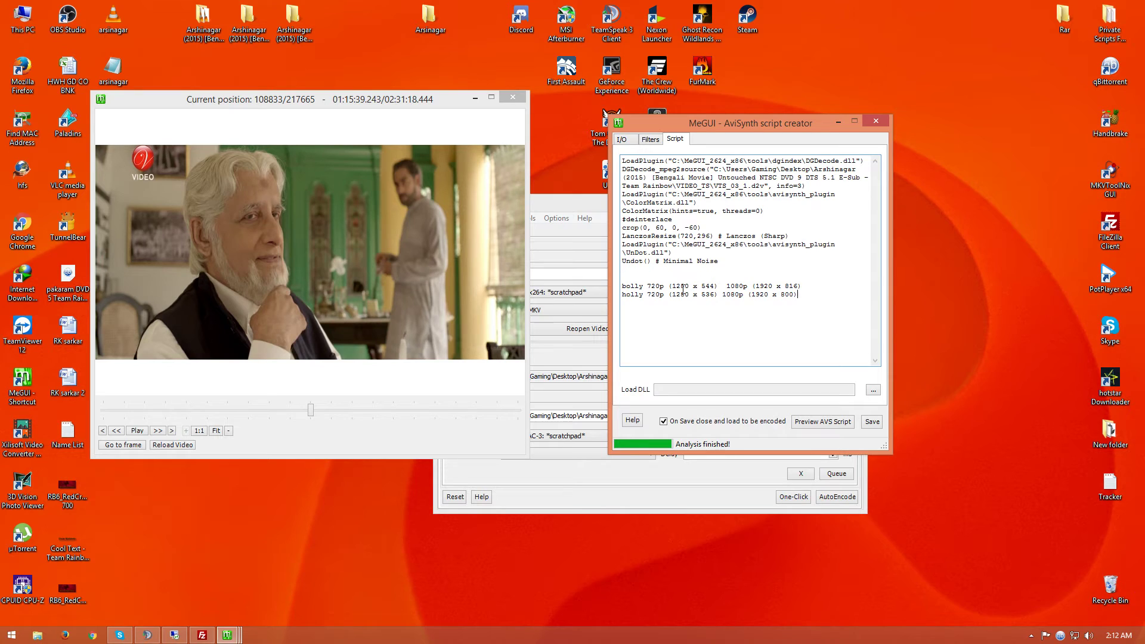
drag(622, 235, 739, 245)
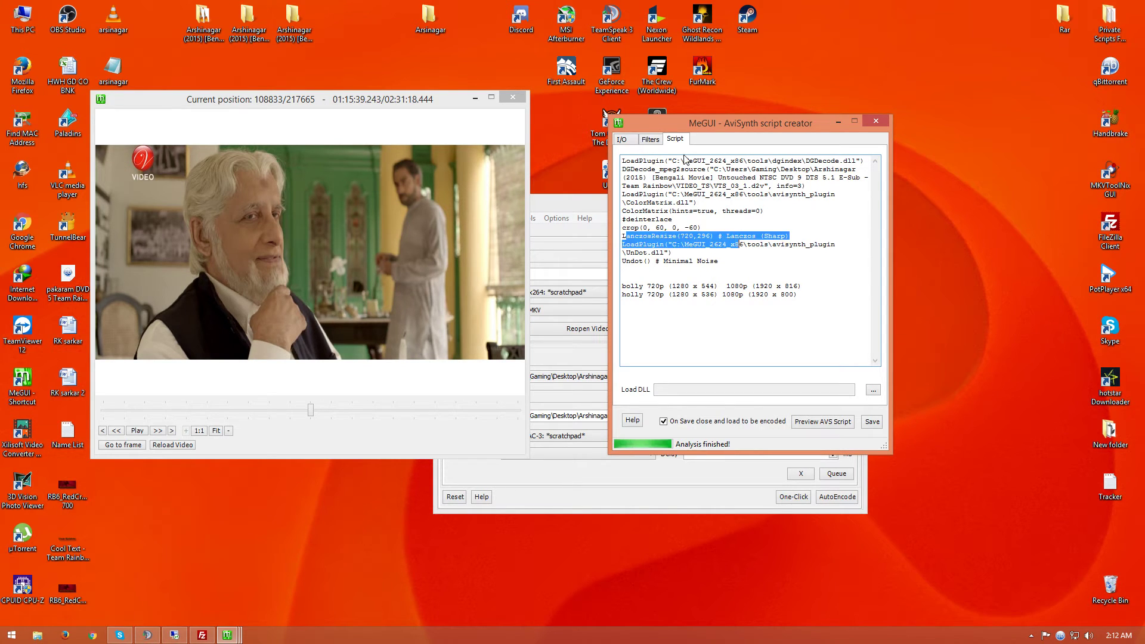
click(622, 203)
drag(658, 237, 694, 238)
click(683, 237)
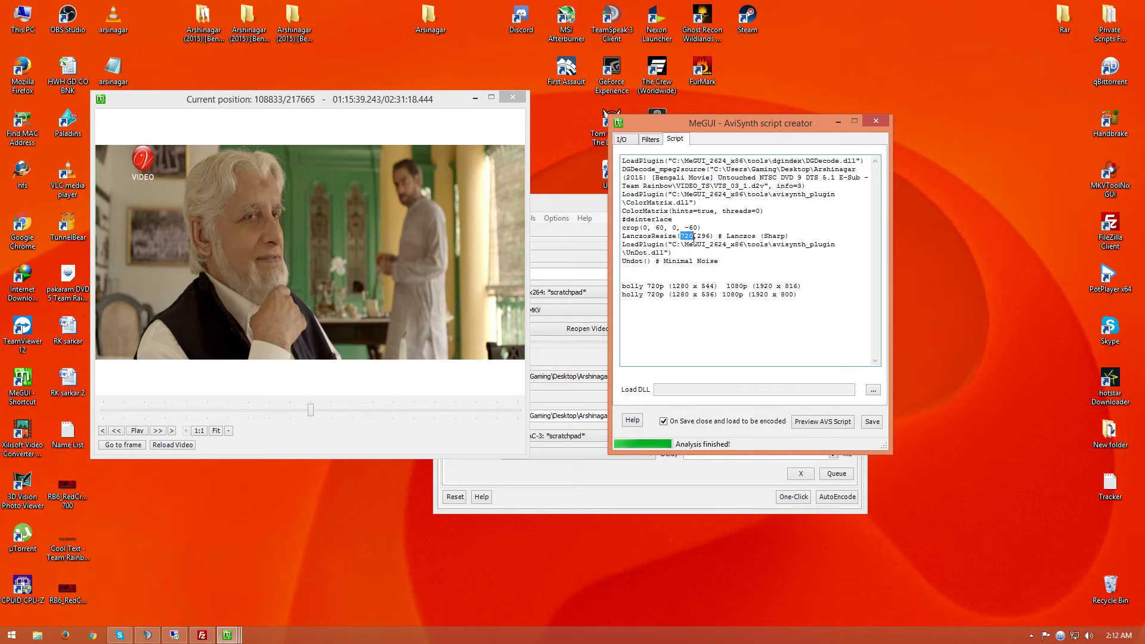
click(701, 237)
double_click(702, 237)
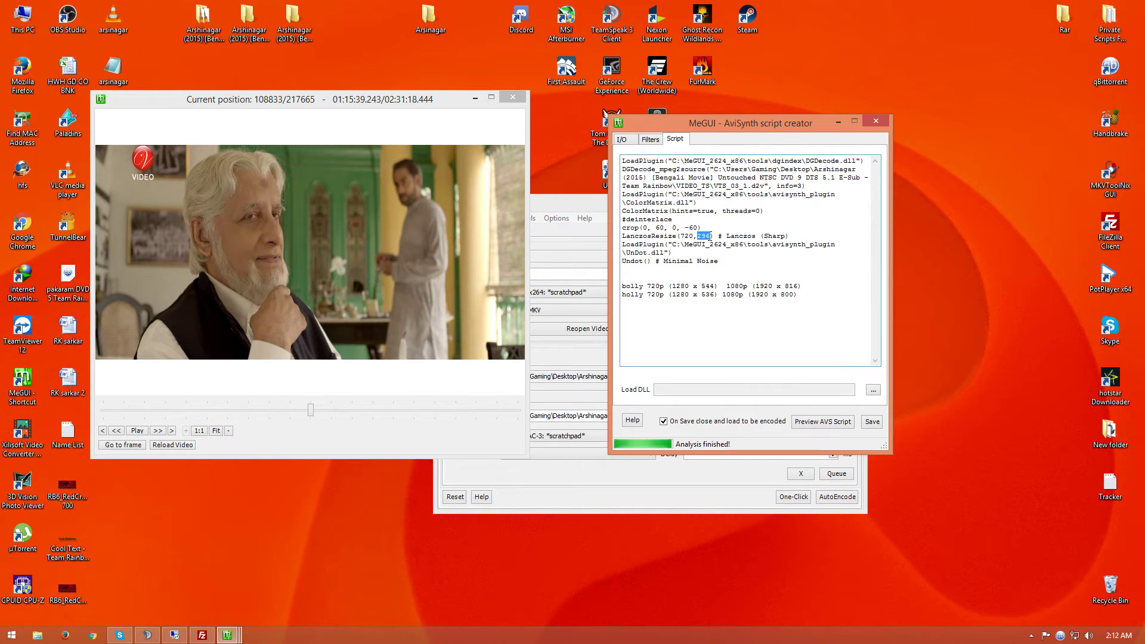
double_click(684, 237)
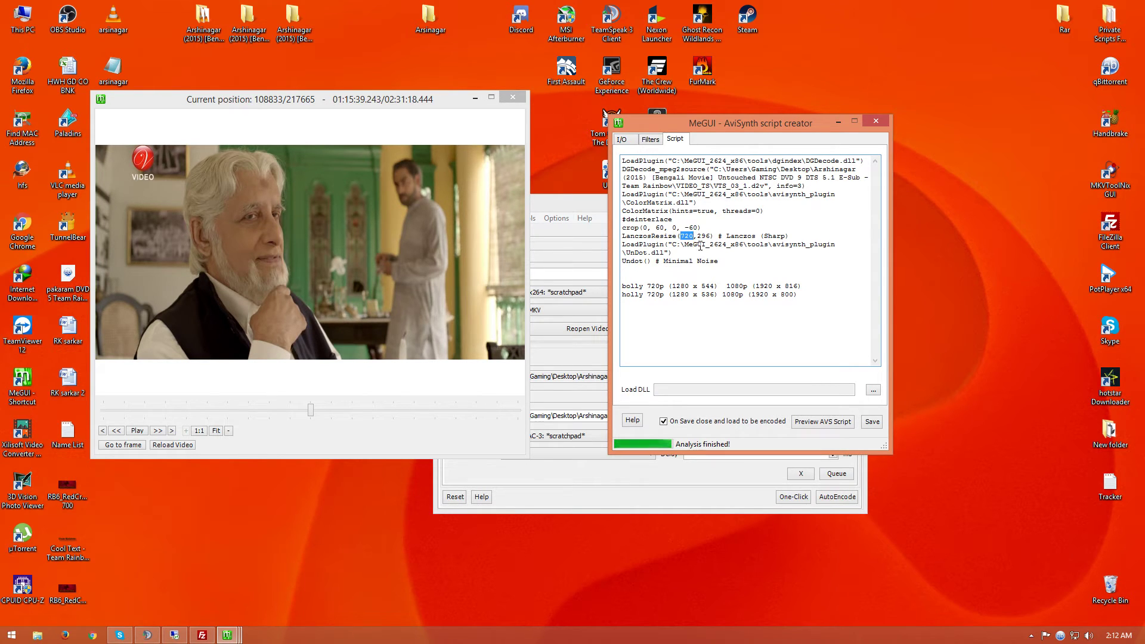
- Replace the dimensions in the script's LanczosResize line with 1280,544
drag(683, 238, 708, 242)
text(dsahuidu)
key(BackSpace)
key(BackSpace)
key(BackSpace)
key(BackSpace)
key(BackSpace)
key(BackSpace)
key(BackSpace)
key(BackSpace)
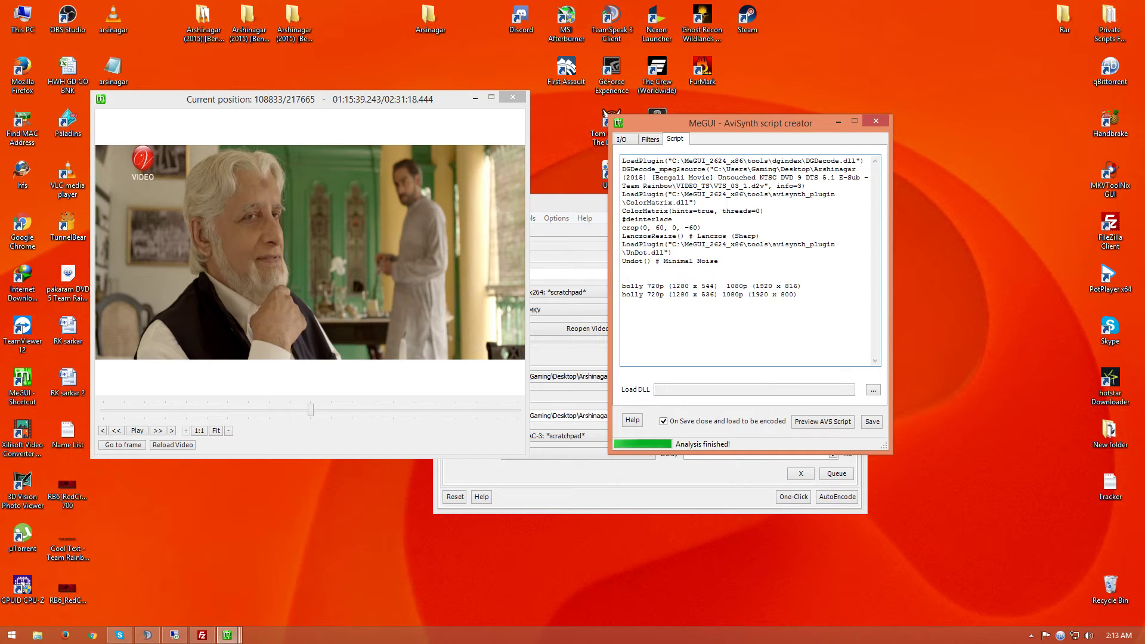
text(1280,544)
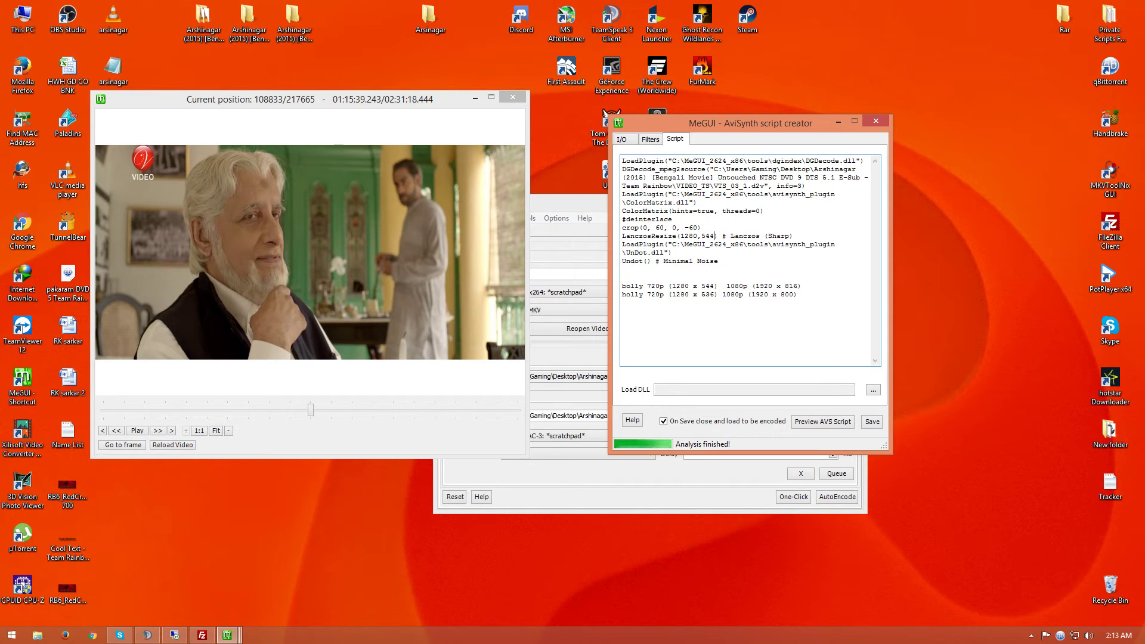
- Try the 1080p dimensions 1920,816 in the LanczosResize line
click(799, 300)
drag(715, 239, 681, 240)
text(1920)
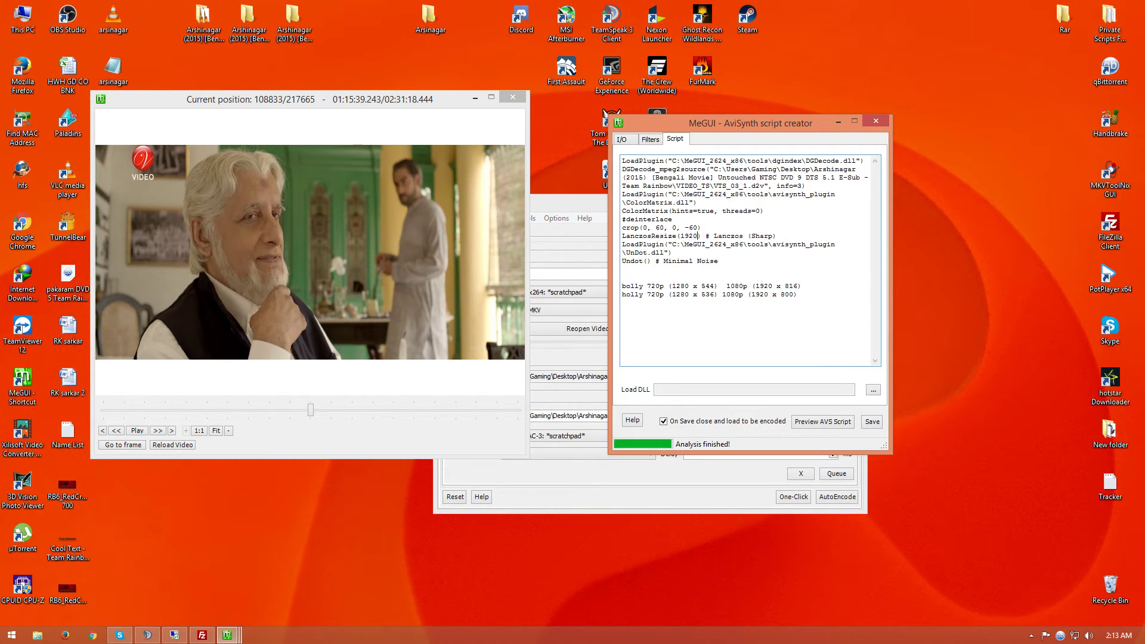
text(,816)
- Set the LanczosResize dimensions to the 720p size 1280,544
drag(713, 238, 680, 239)
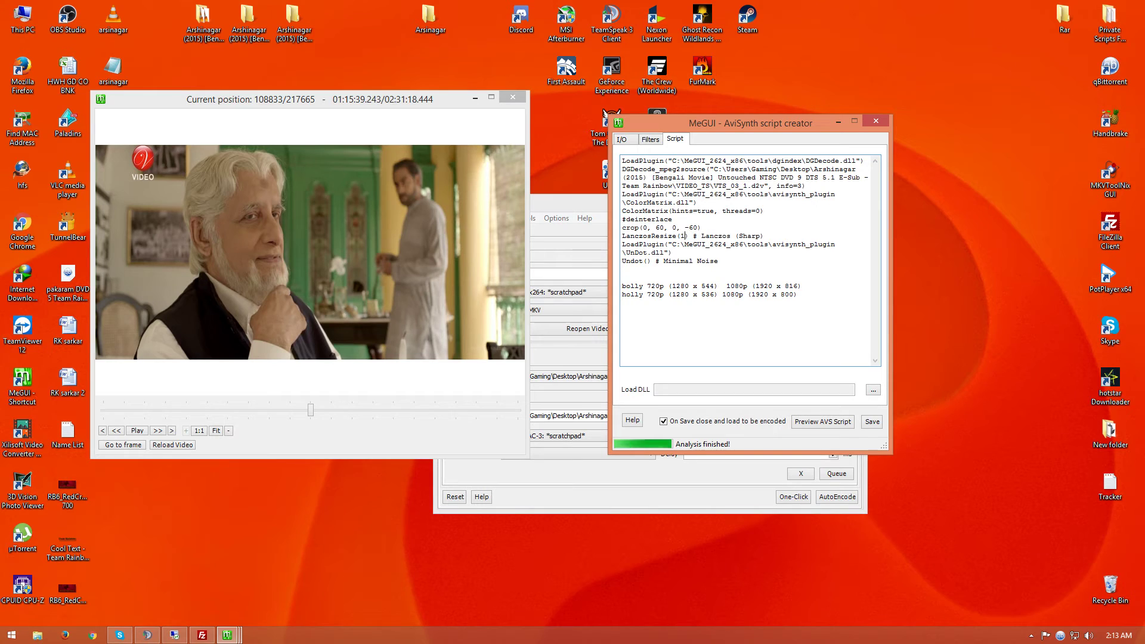
key(BackSpace)
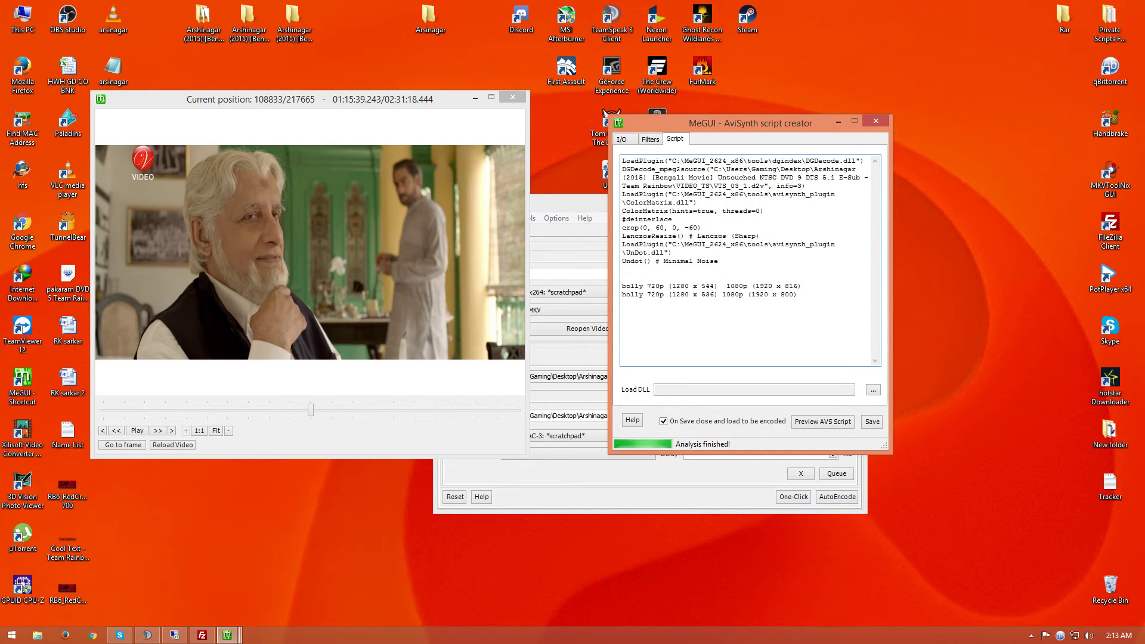
text(1)
text(280,)
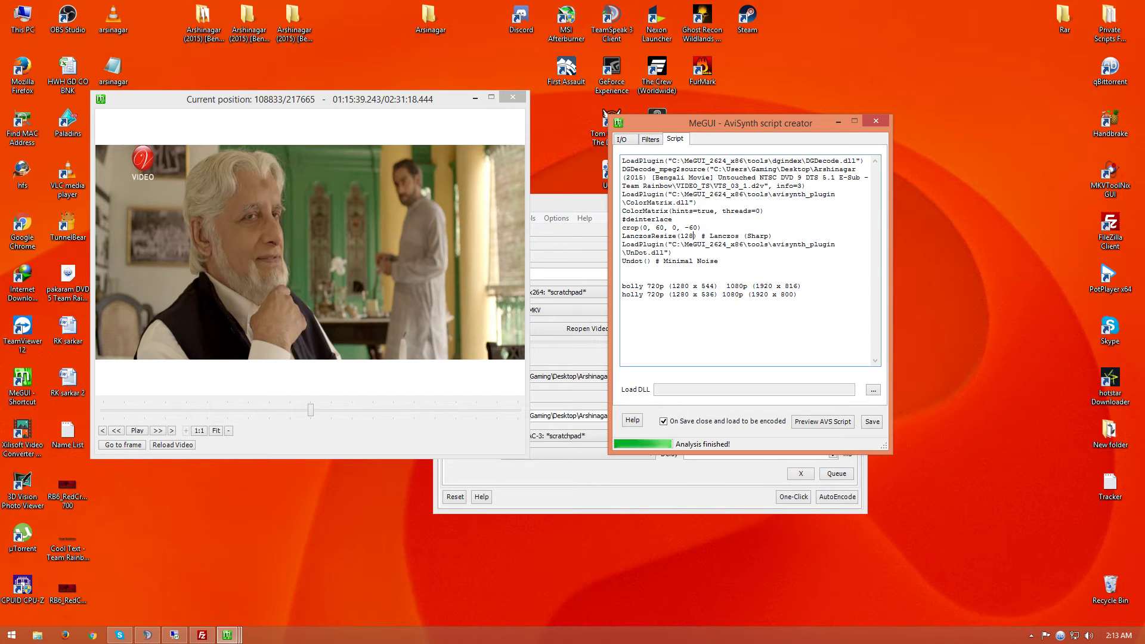
text(544)
- Delete the bolly and holly resolution notes from the end of the script
click(646, 300)
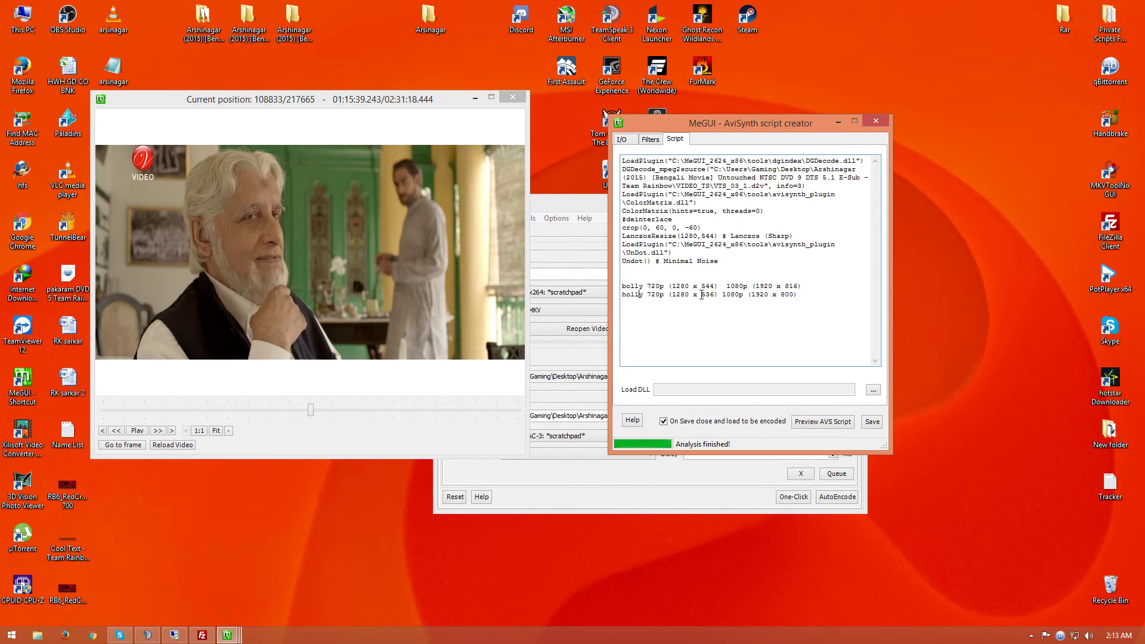
drag(803, 295, 802, 273)
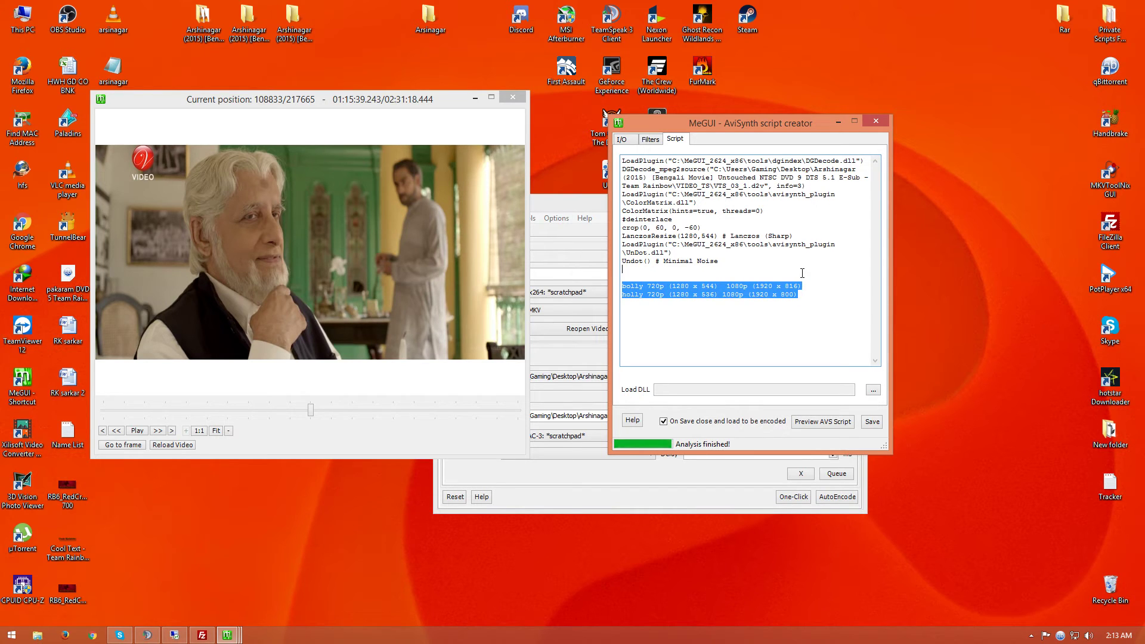
key(Delete)
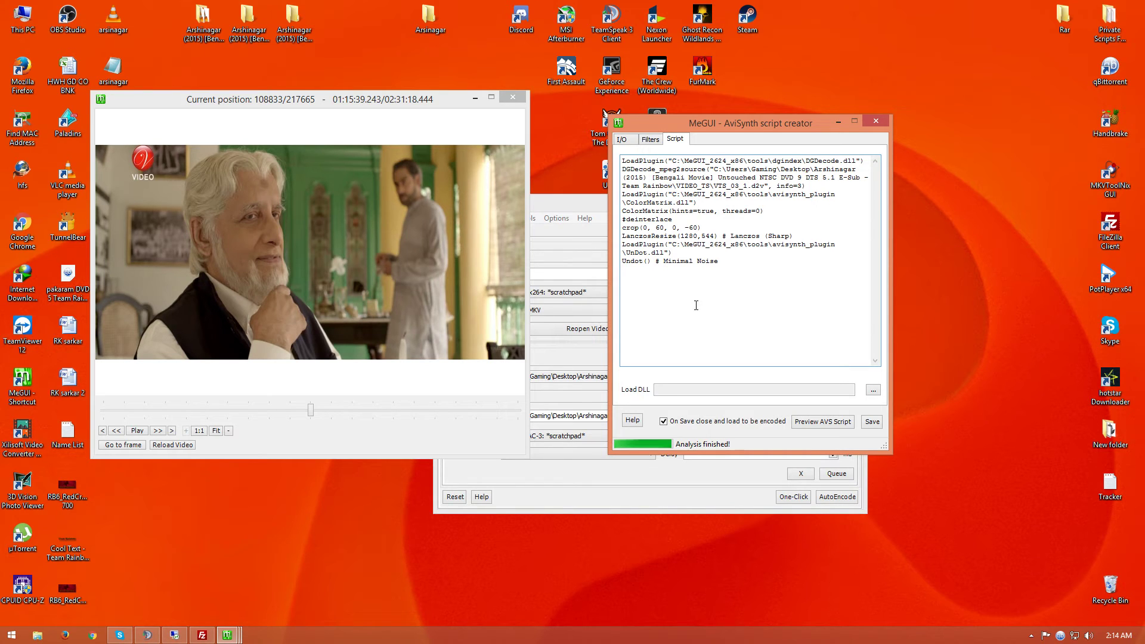
- Preview the AVS script and arrange the preview and script creator windows side by side
click(829, 425)
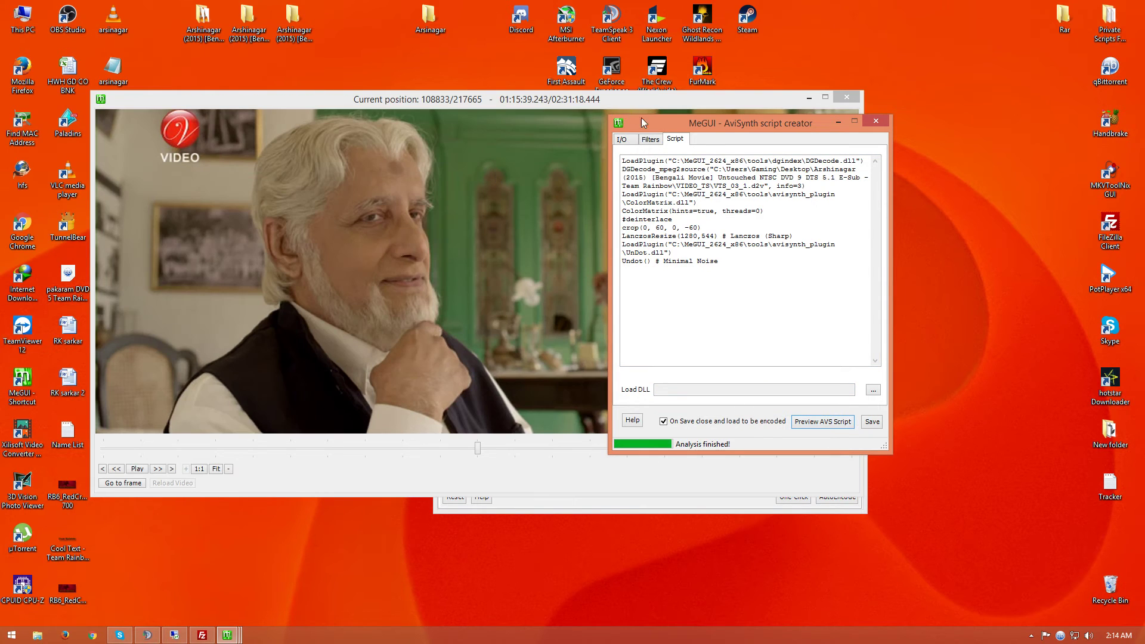
drag(714, 127, 918, 128)
drag(666, 100, 593, 63)
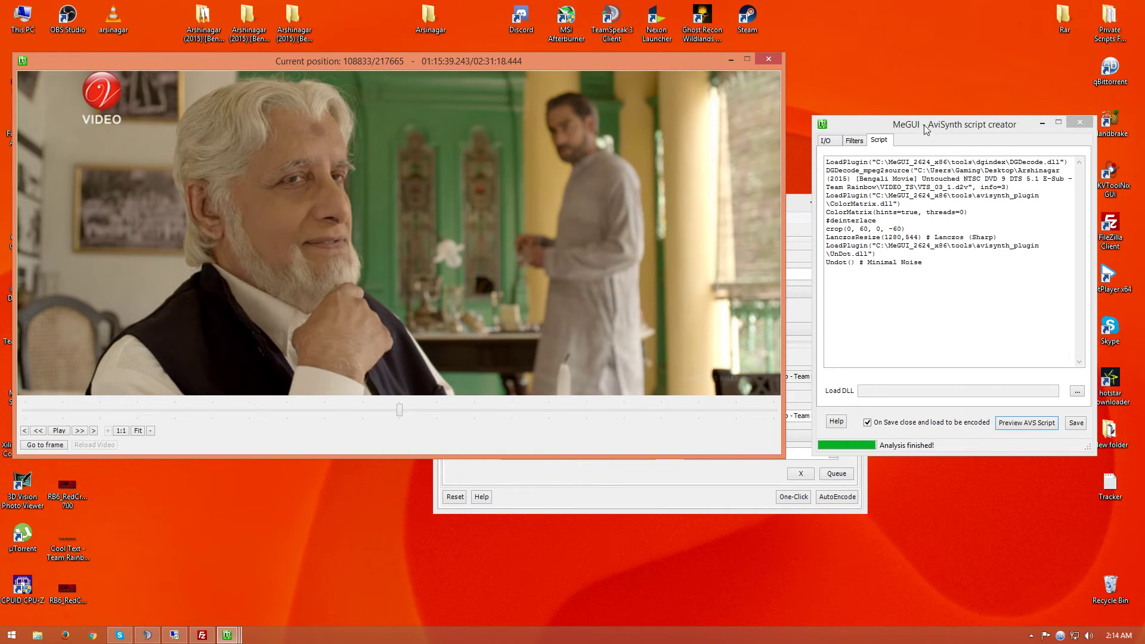
drag(924, 127, 914, 96)
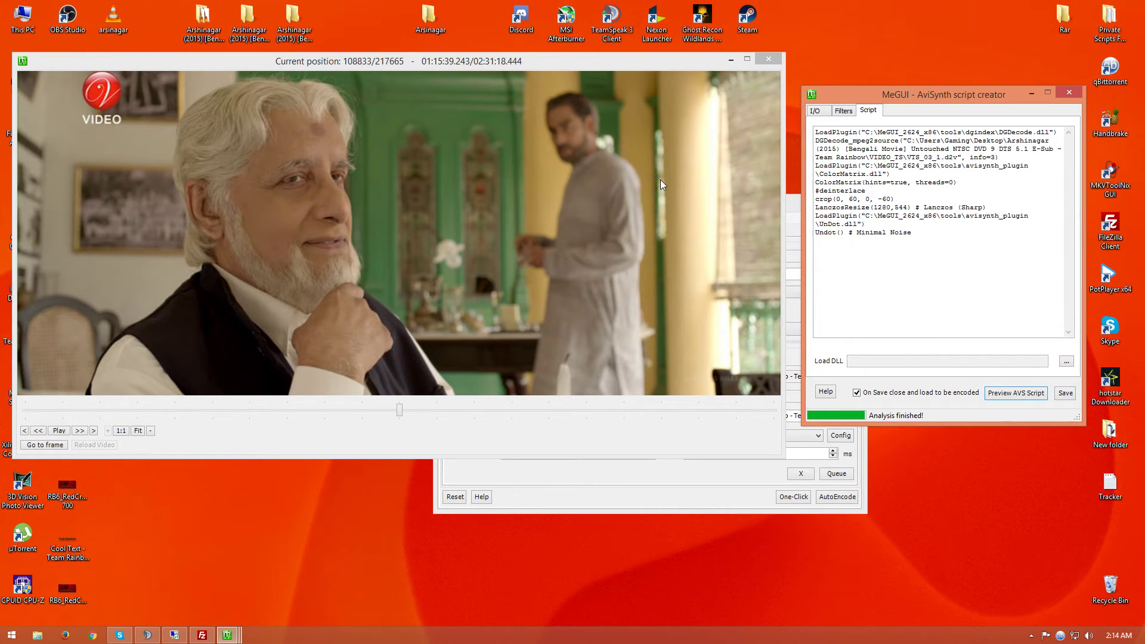
- Check another scene in the preview by jumping further into the film and briefly playing it
drag(400, 409, 425, 410)
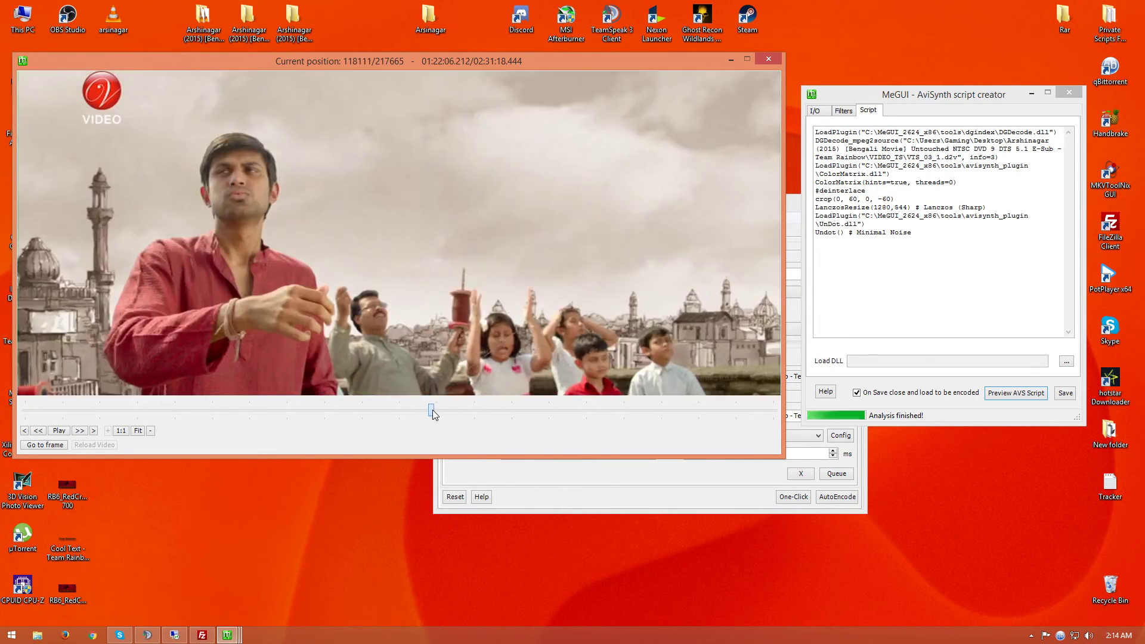
click(64, 432)
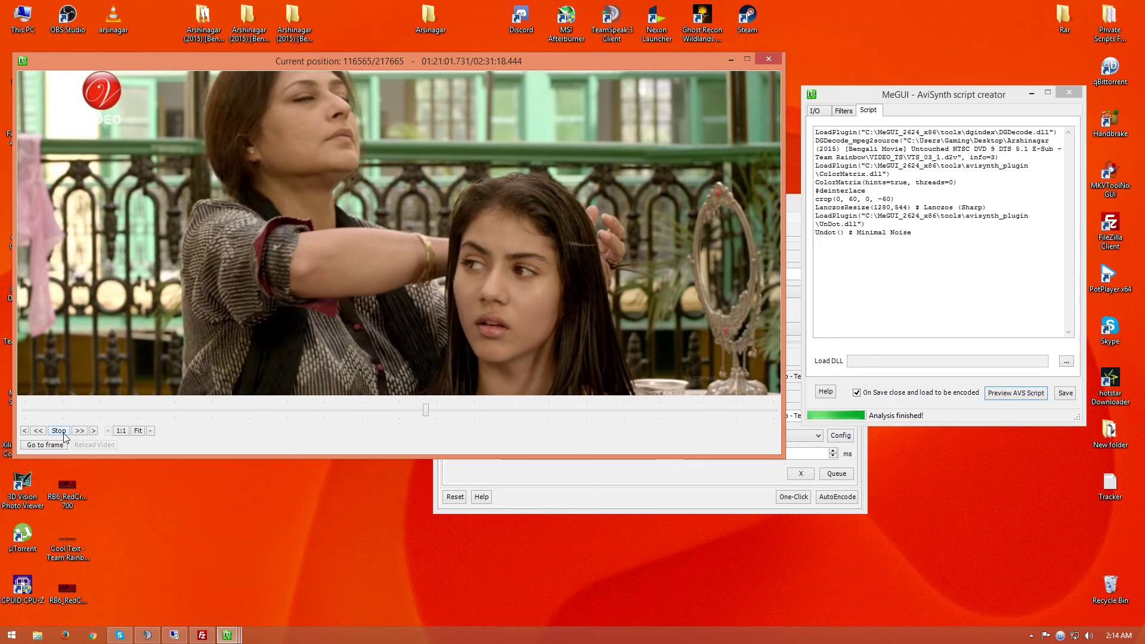
click(59, 430)
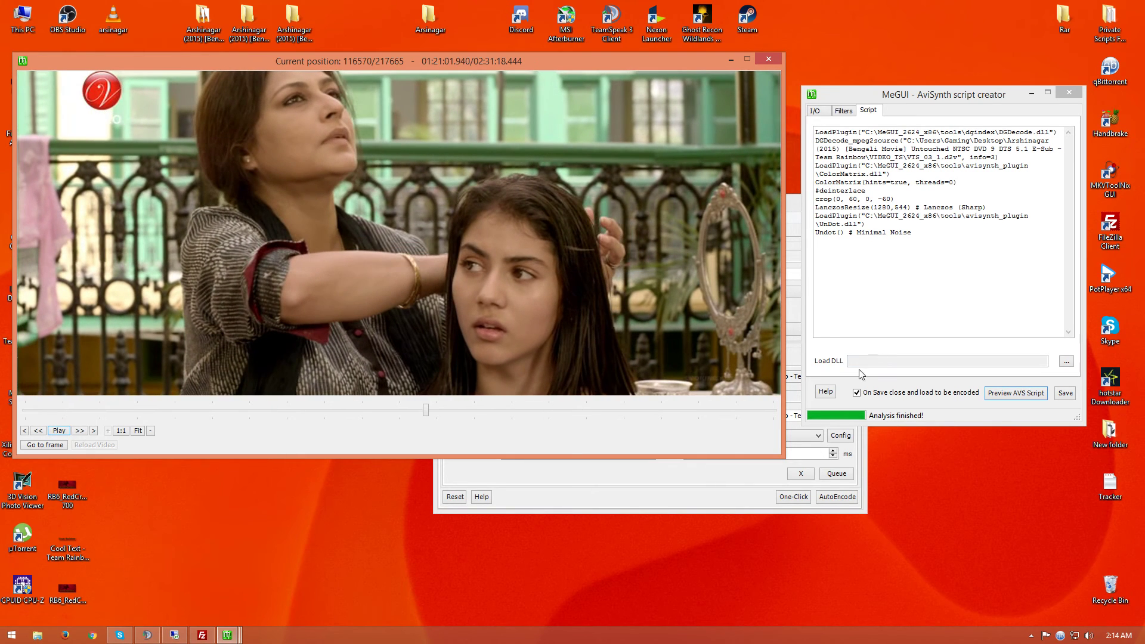
- Save the AviSynth script, load it as the video encoding input, and close the video preview that opens
click(1065, 393)
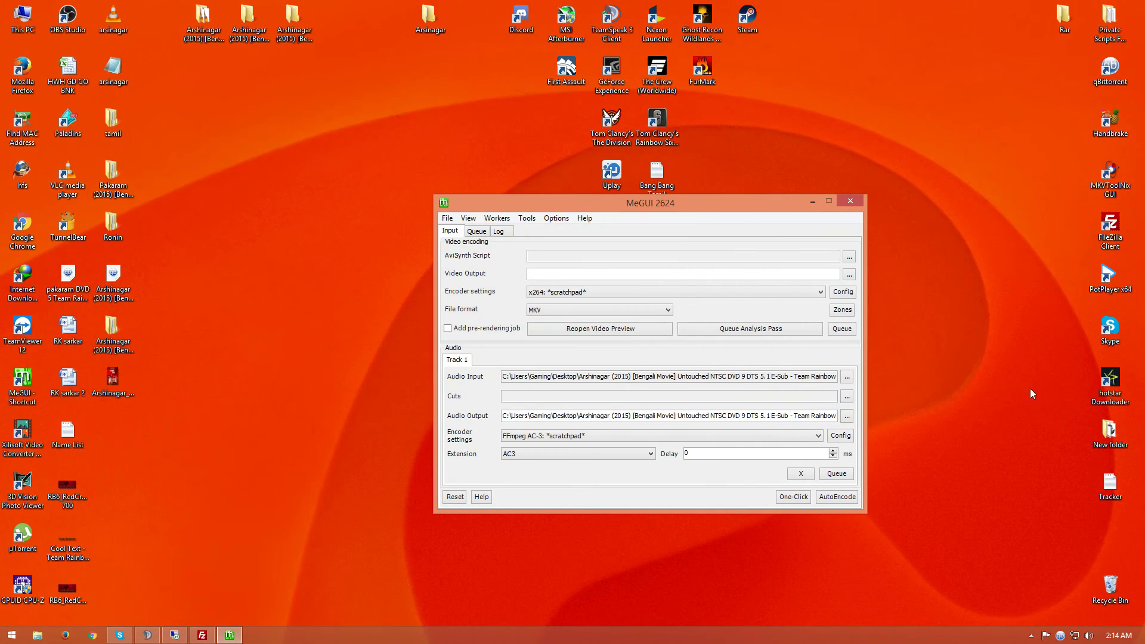
drag(739, 209, 649, 188)
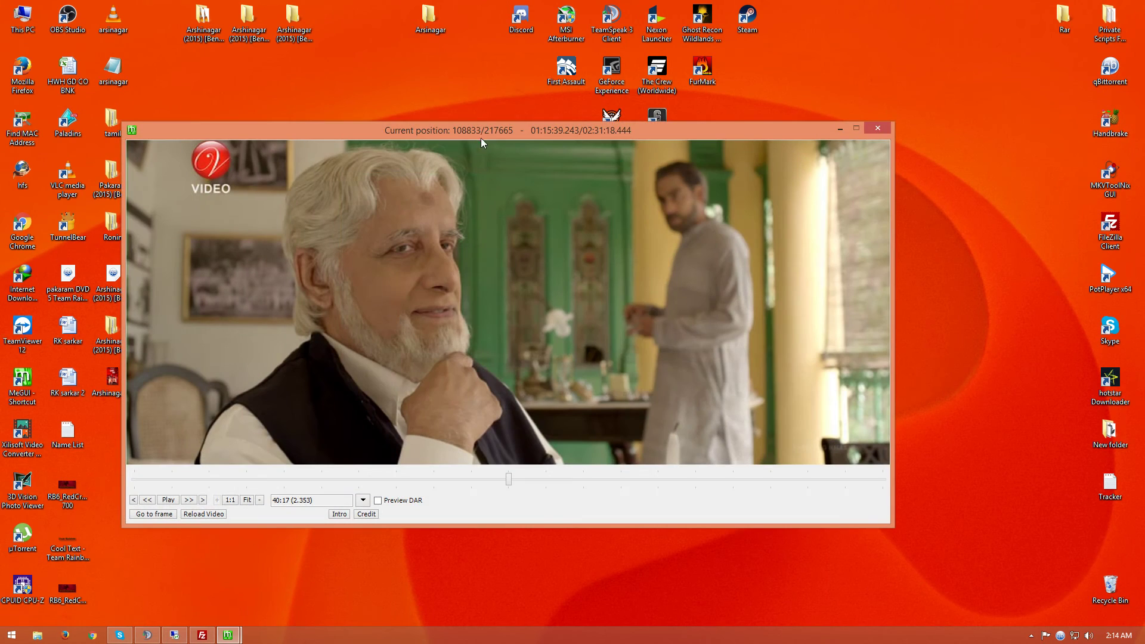
click(878, 128)
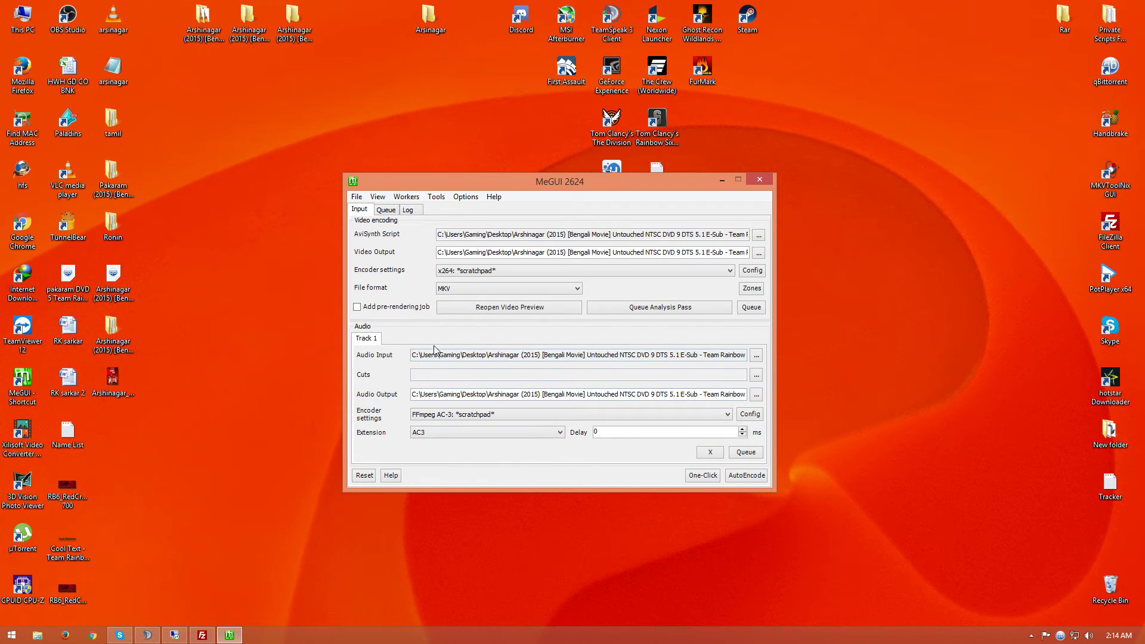
- Examine the audio extension and encoder choices, keeping AC3 and the FFmpeg AC-3 scratchpad profile
click(478, 433)
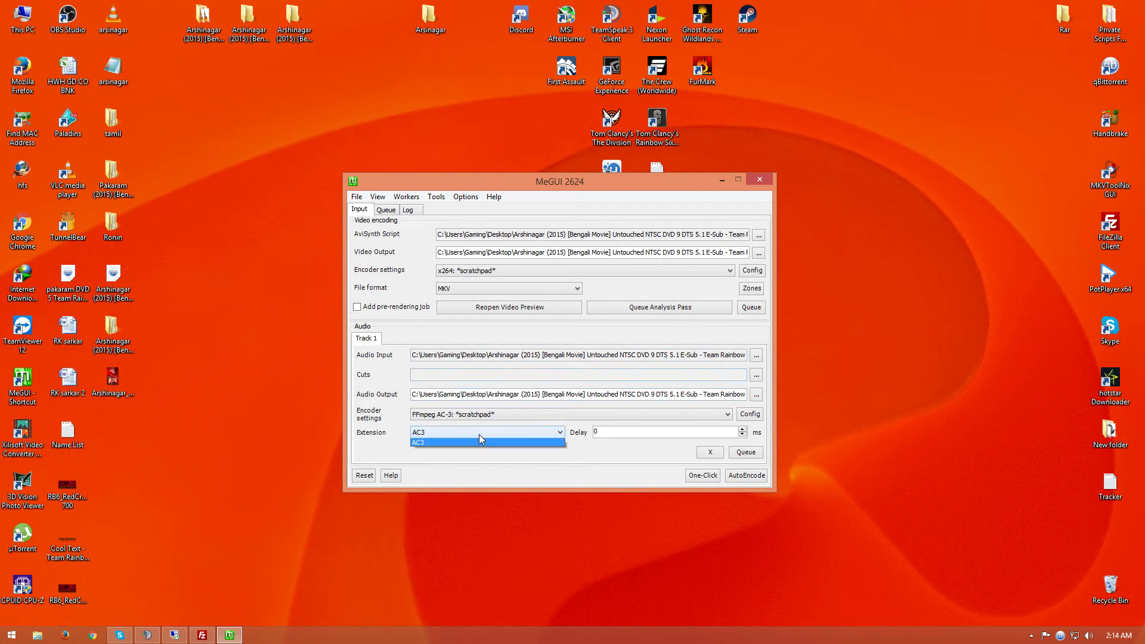
click(434, 444)
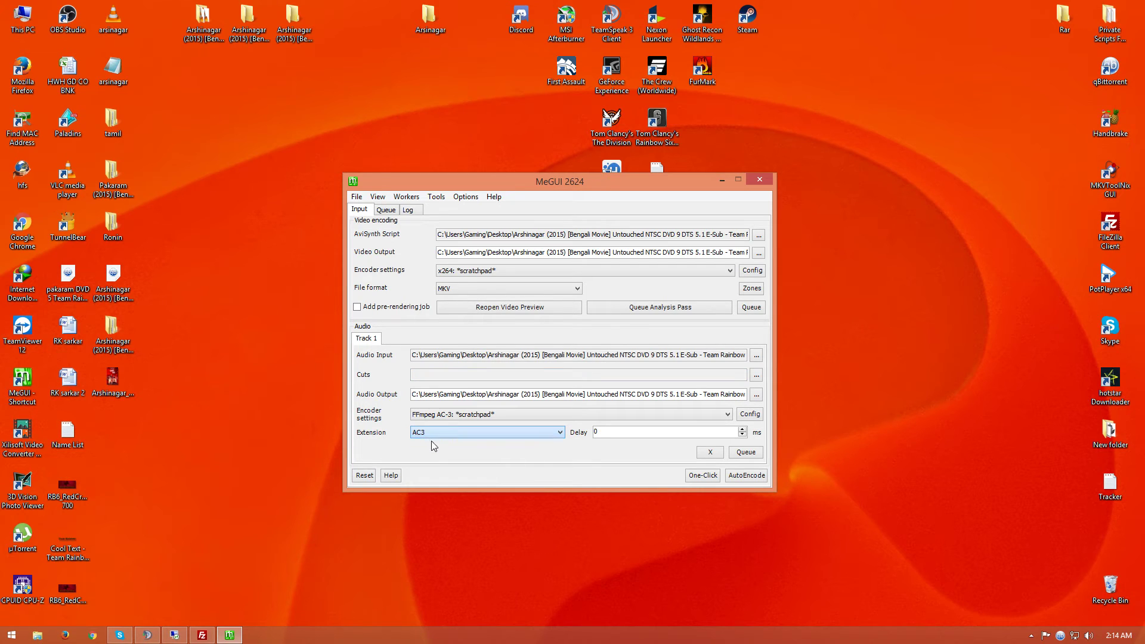
click(475, 417)
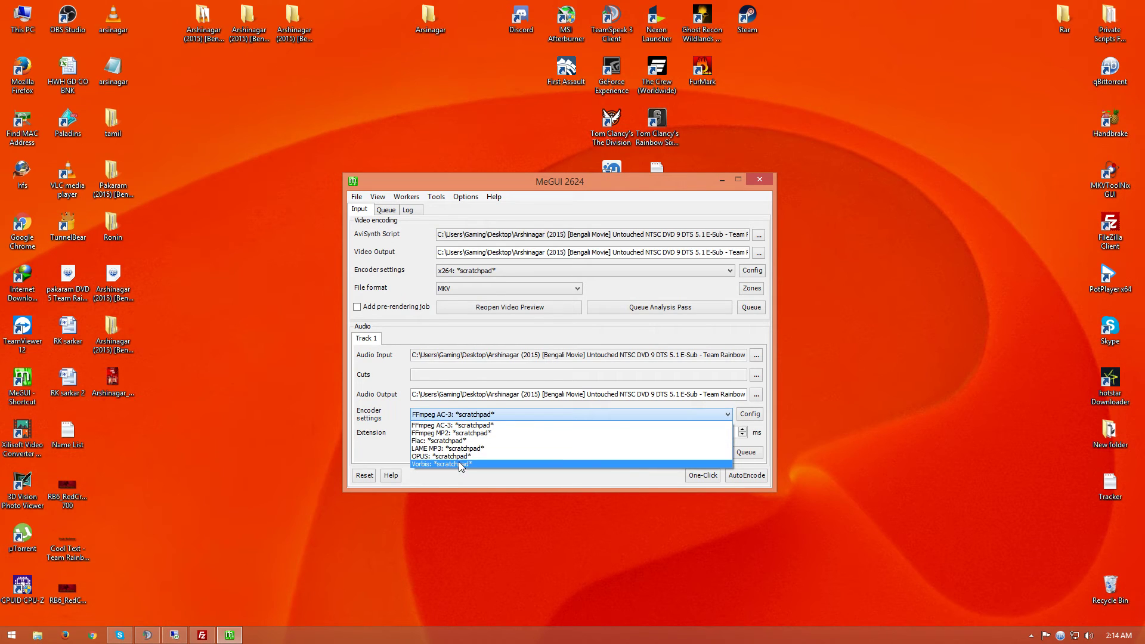
click(469, 424)
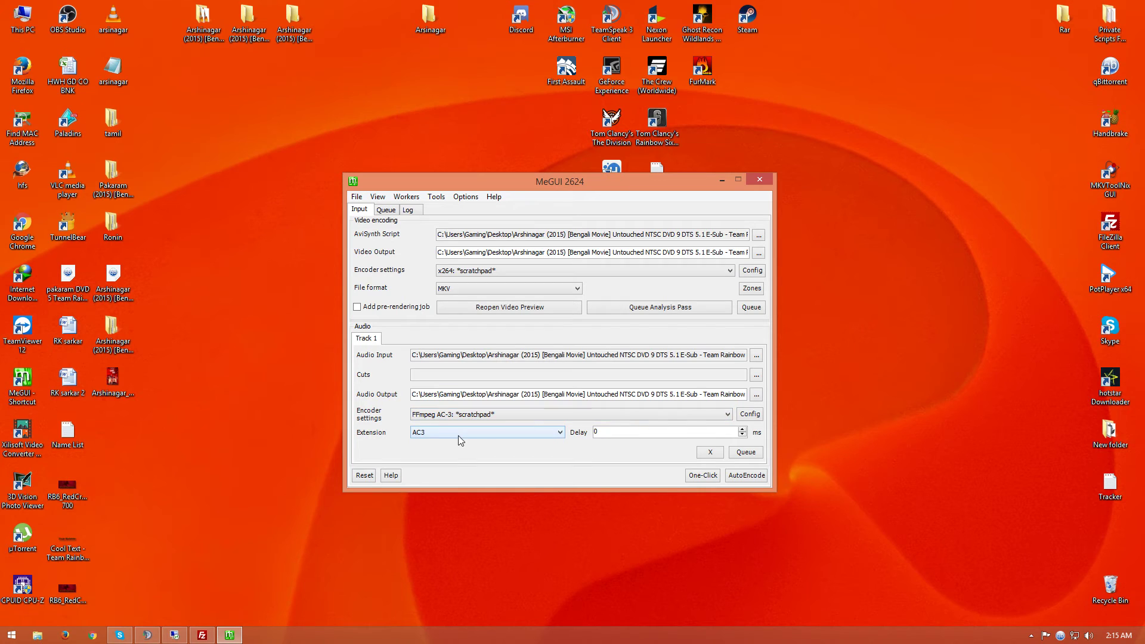
- Review the available bitrates in the FFmpeg AC-3 configuration and close it without changing anything
click(751, 415)
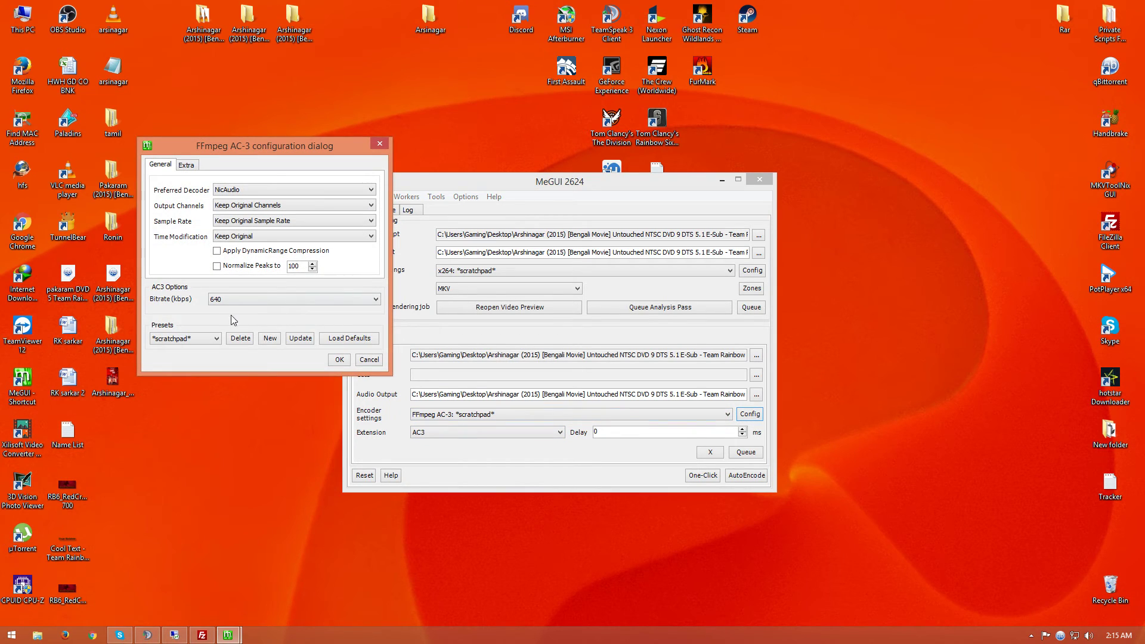
click(246, 298)
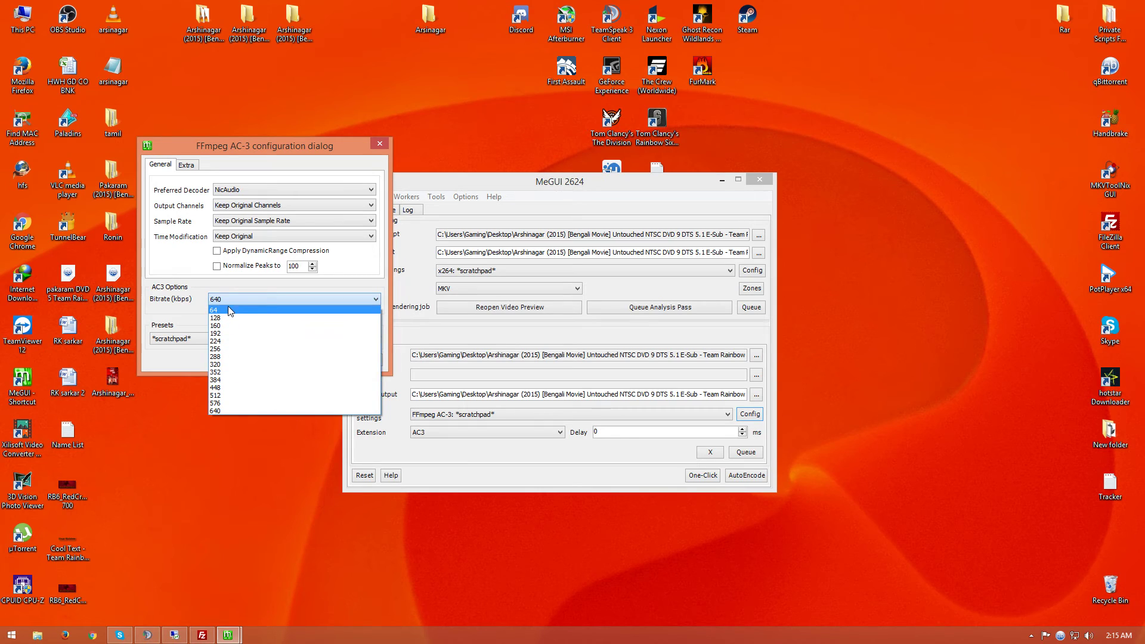
click(241, 296)
click(237, 302)
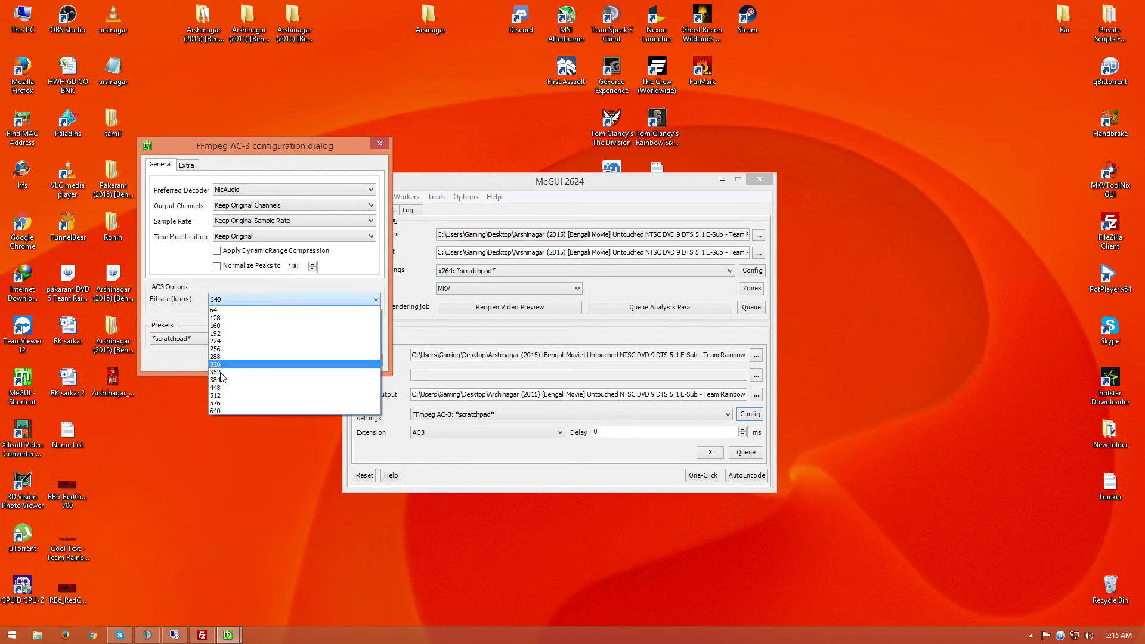
click(231, 301)
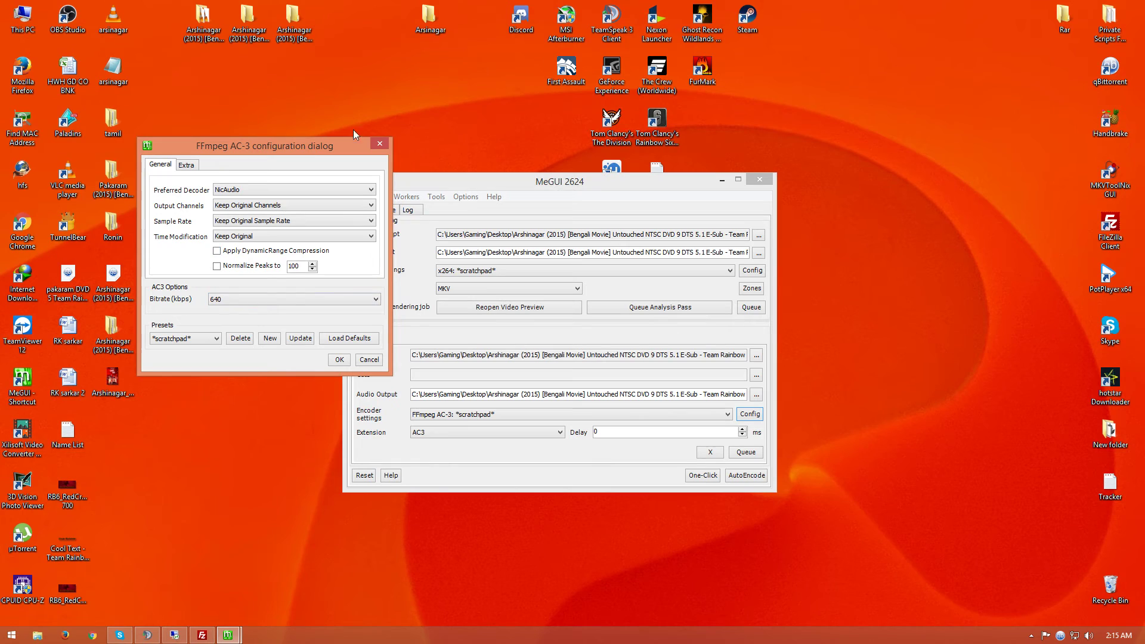
click(379, 144)
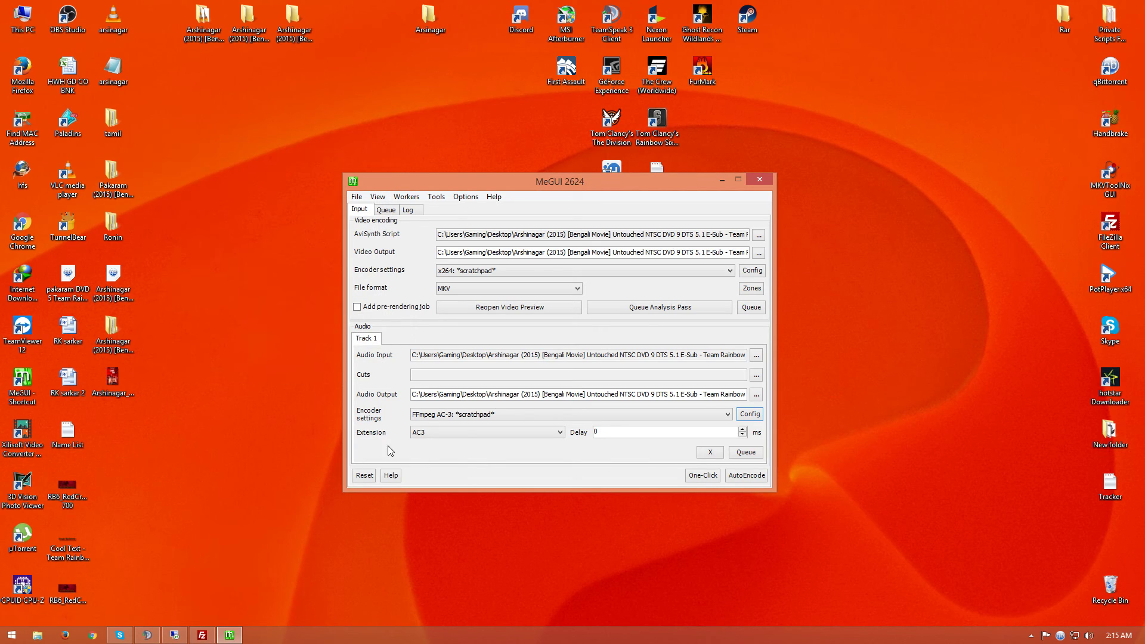
- Clear the audio input and output files from Track 1
click(711, 453)
click(710, 454)
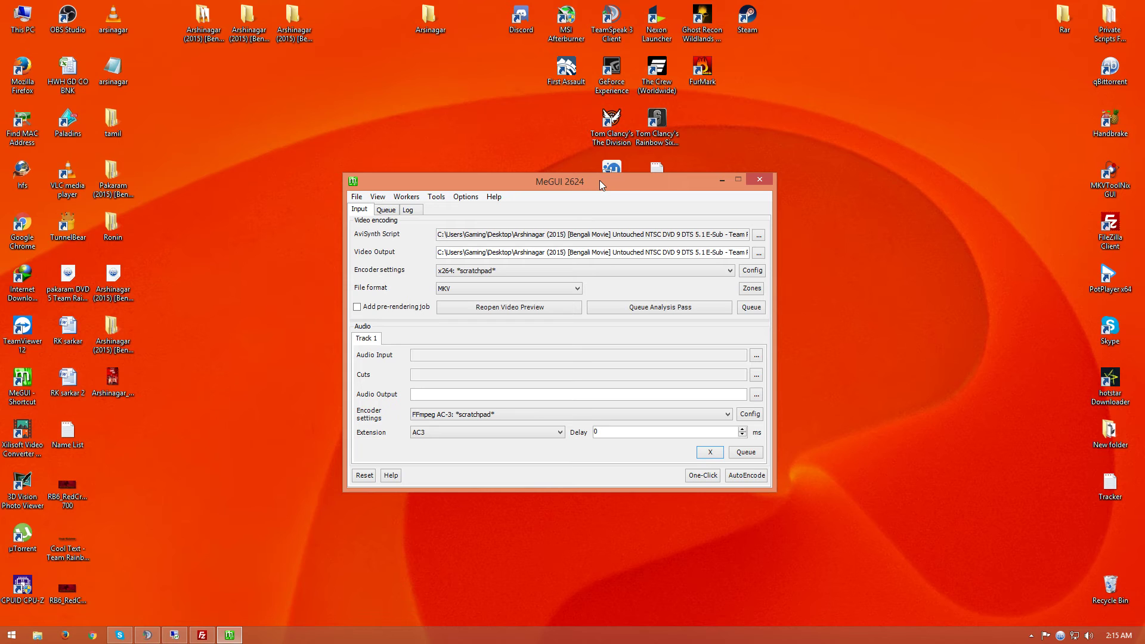
- Open the Bitrate Calculator and set the audio type to MP4-AAC with a bitrate of 755
click(435, 199)
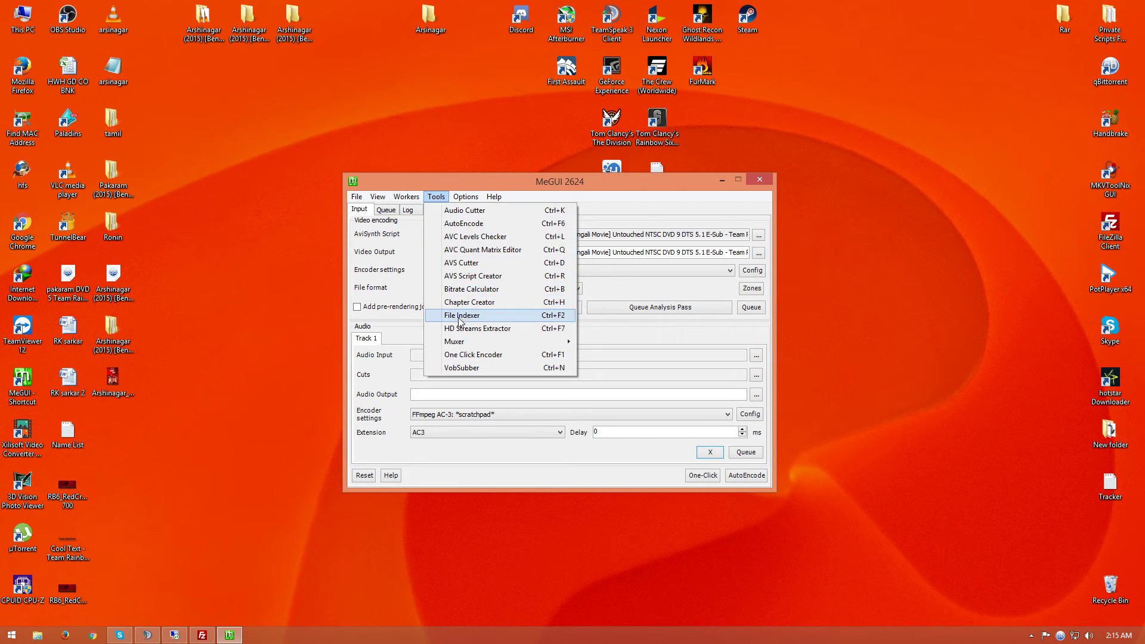
click(493, 291)
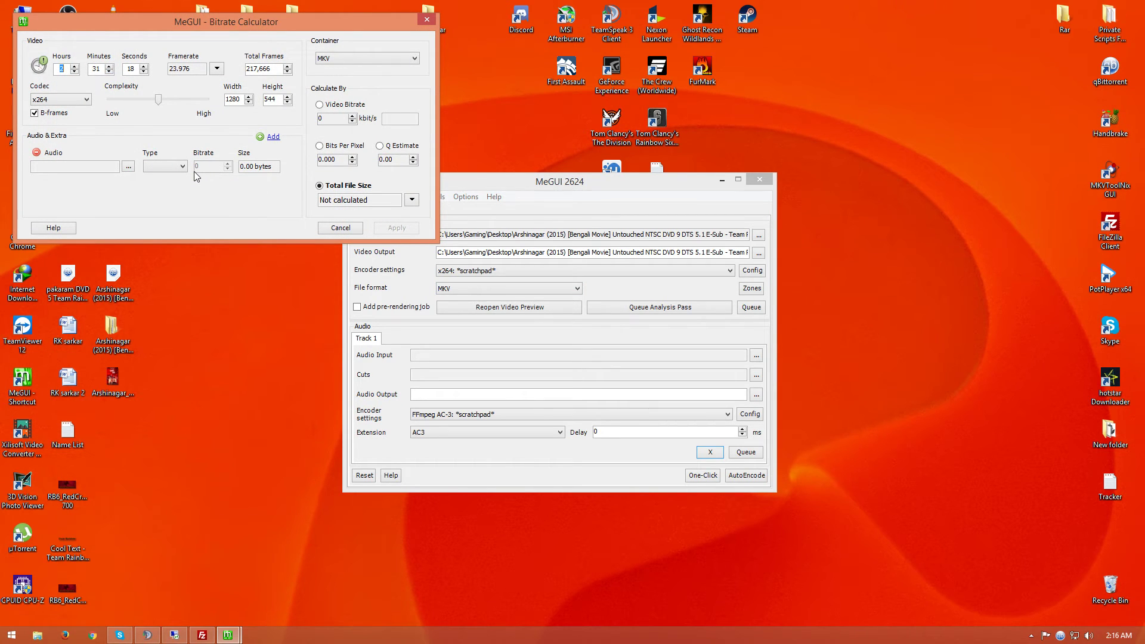
click(169, 166)
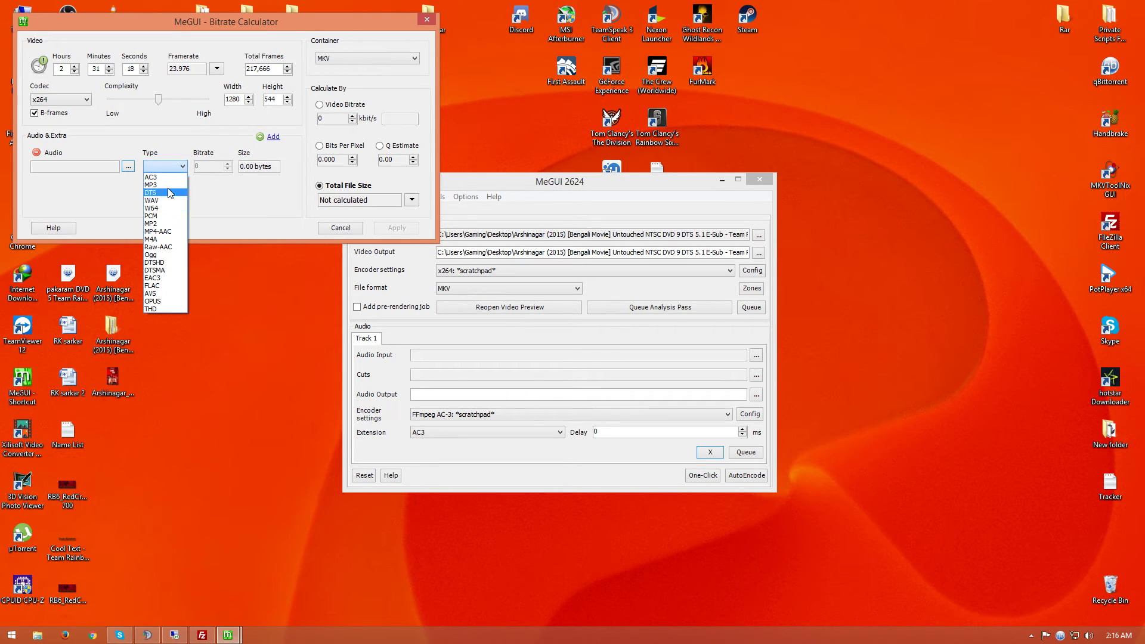
click(165, 231)
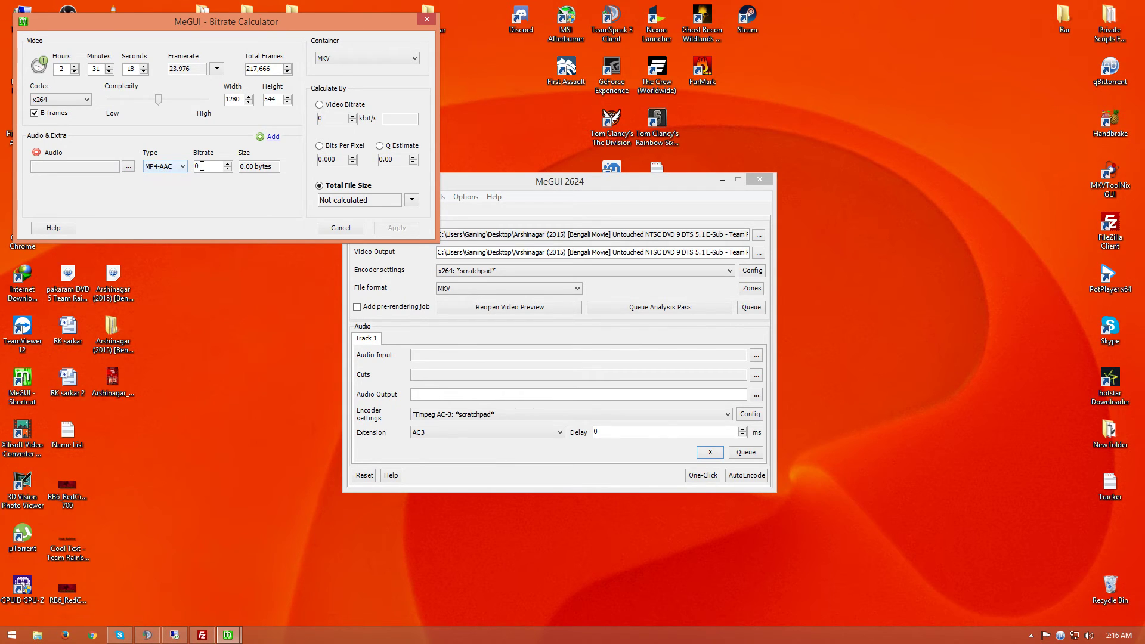
drag(245, 24, 570, 184)
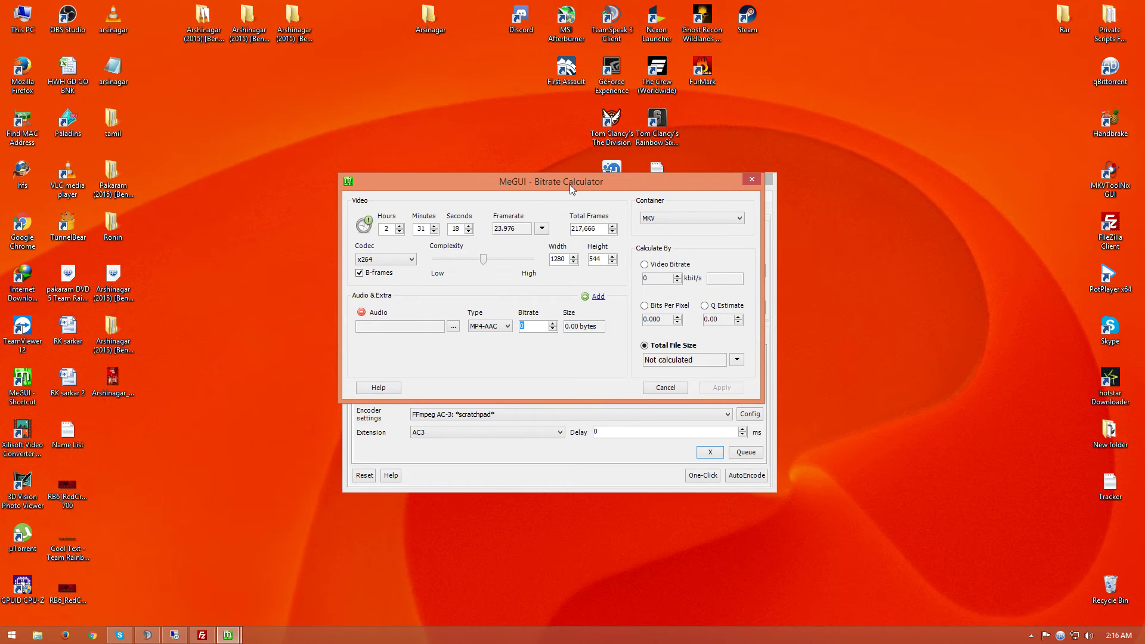
text(755)
click(654, 277)
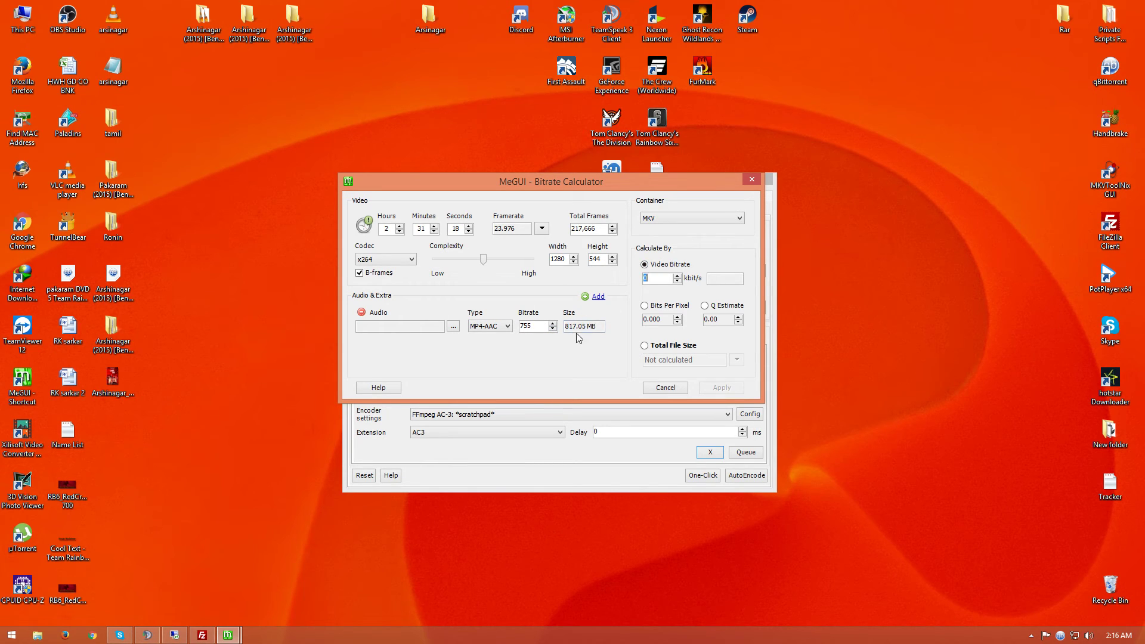
drag(565, 328, 592, 326)
click(578, 327)
double_click(386, 228)
- Calculate by total file size in the Bitrate Calculator, using a custom size of 4 GB
click(646, 345)
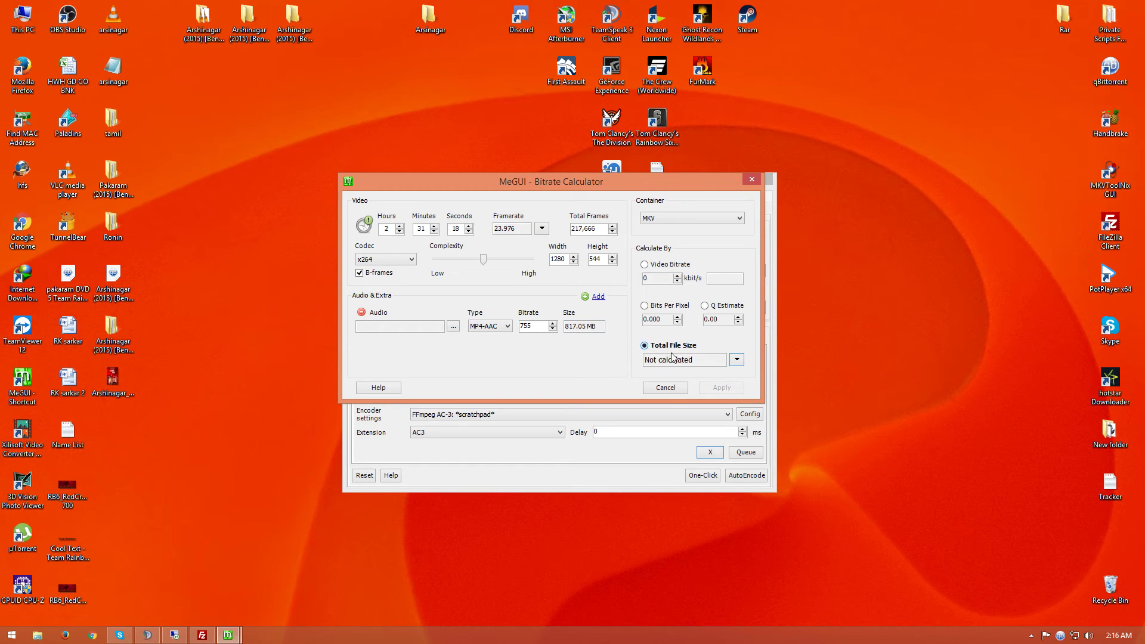
click(736, 360)
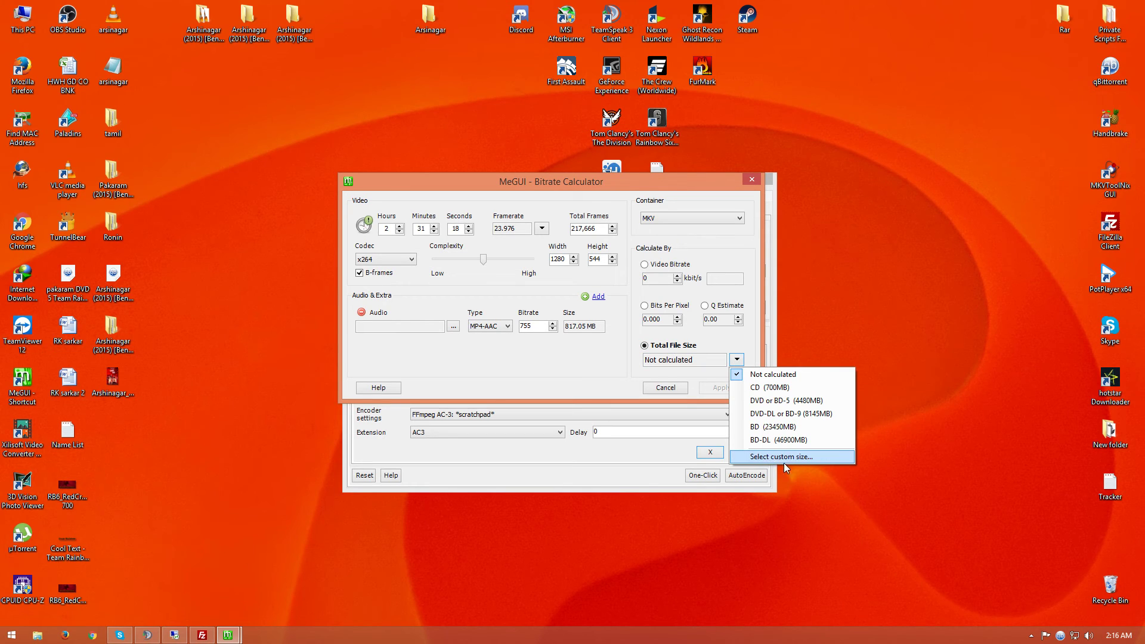
click(803, 457)
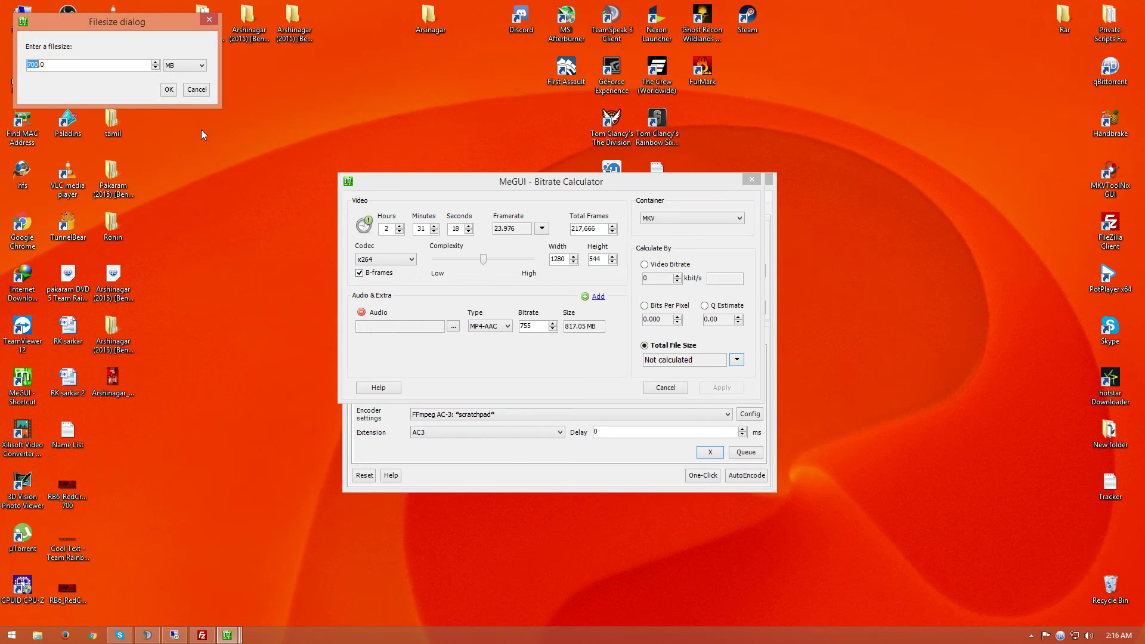
click(180, 69)
click(172, 26)
drag(161, 22, 569, 118)
click(594, 161)
click(584, 190)
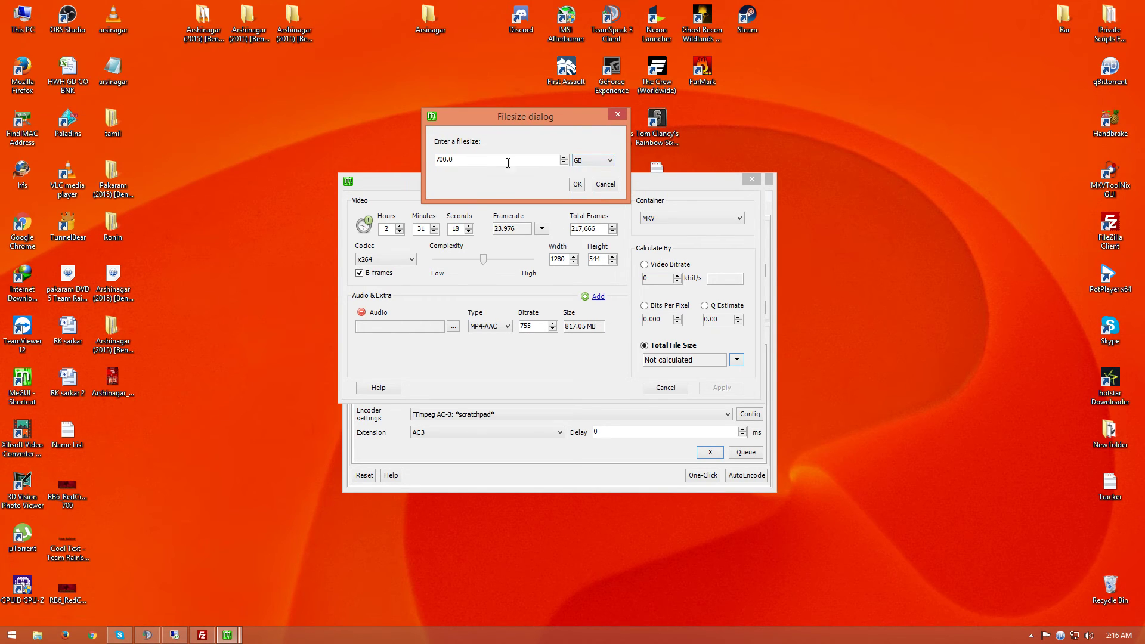
click(601, 162)
click(590, 193)
drag(466, 158, 354, 152)
text(4)
click(572, 186)
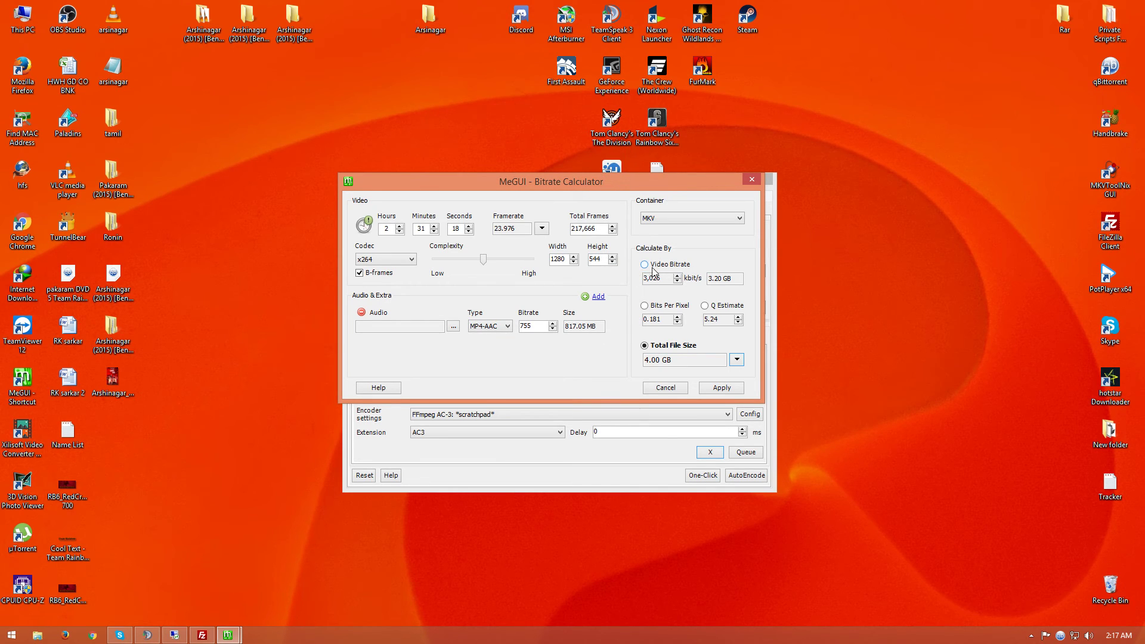
- Apply the calculated bitrate and copy it into the current video settings
double_click(647, 360)
click(723, 392)
click(724, 393)
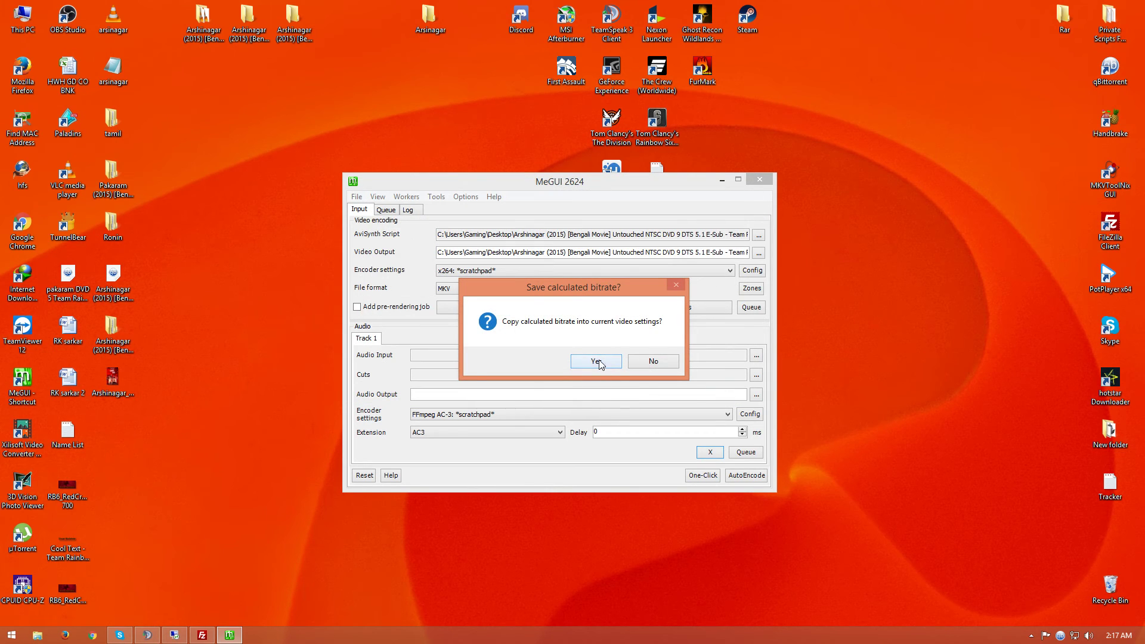
click(595, 360)
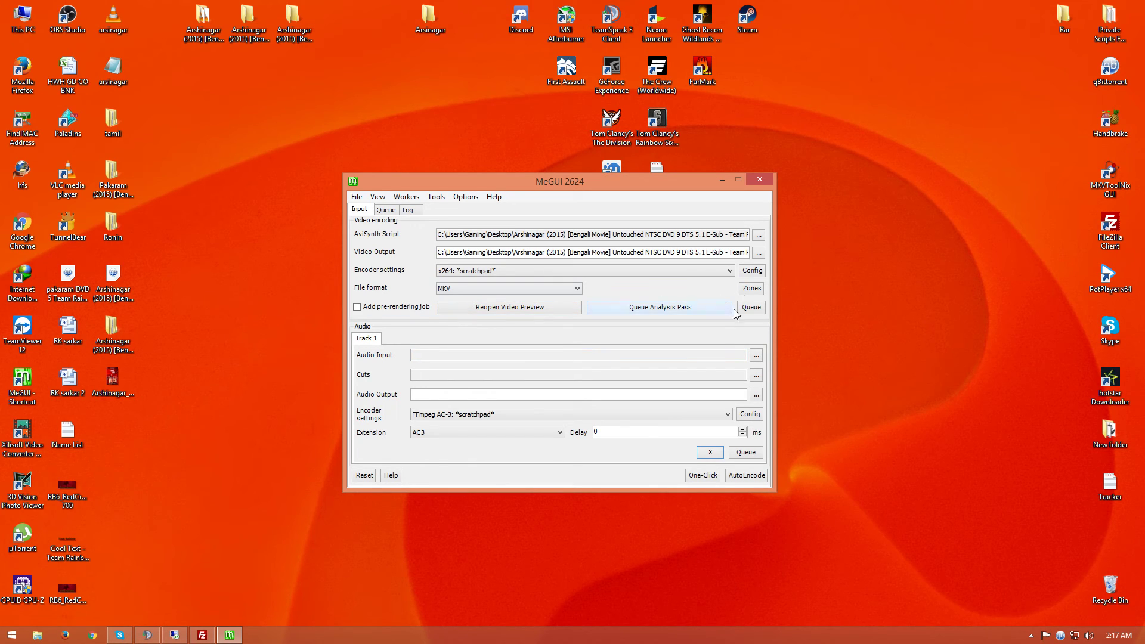
- Check the bitrate, encoding mode and command line in the x264 configuration, then accept the settings
click(752, 271)
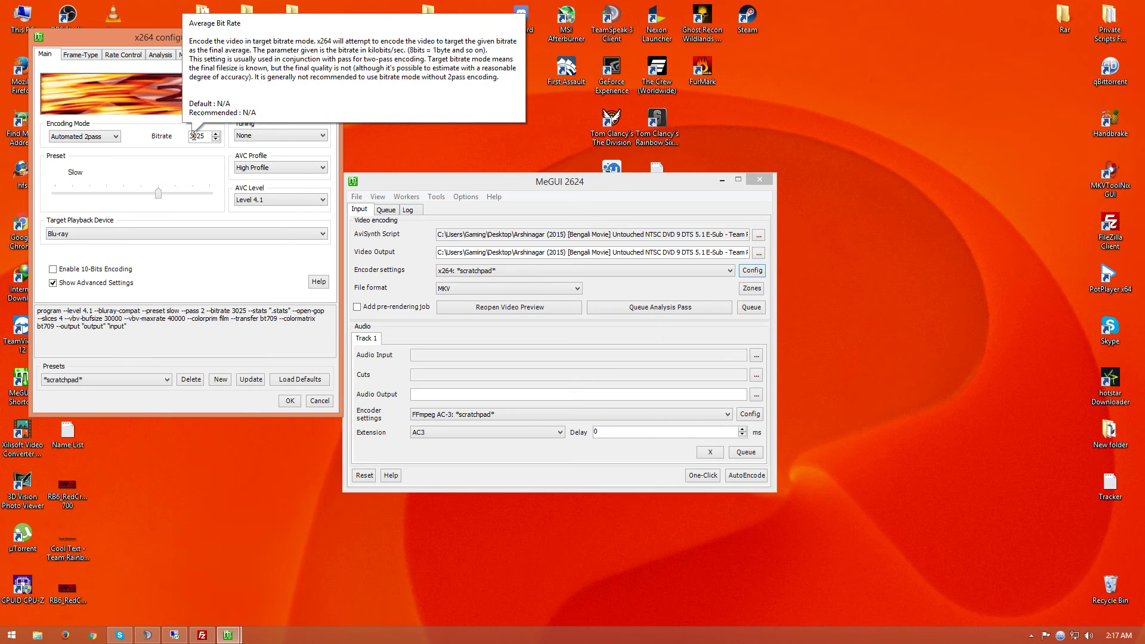
drag(203, 136, 202, 137)
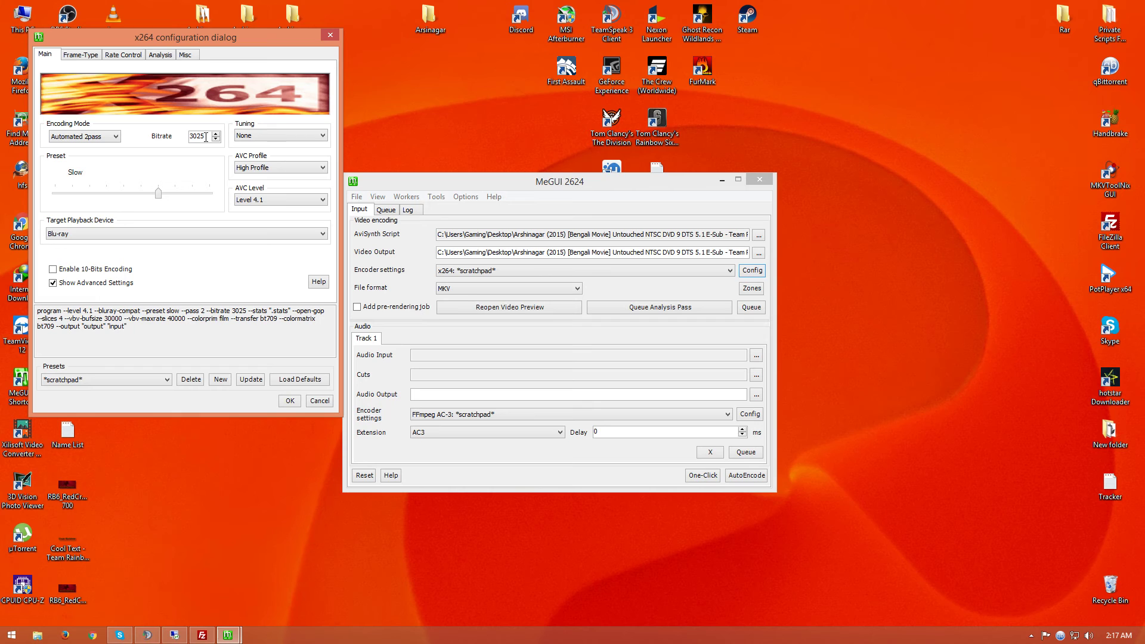
drag(214, 39, 441, 101)
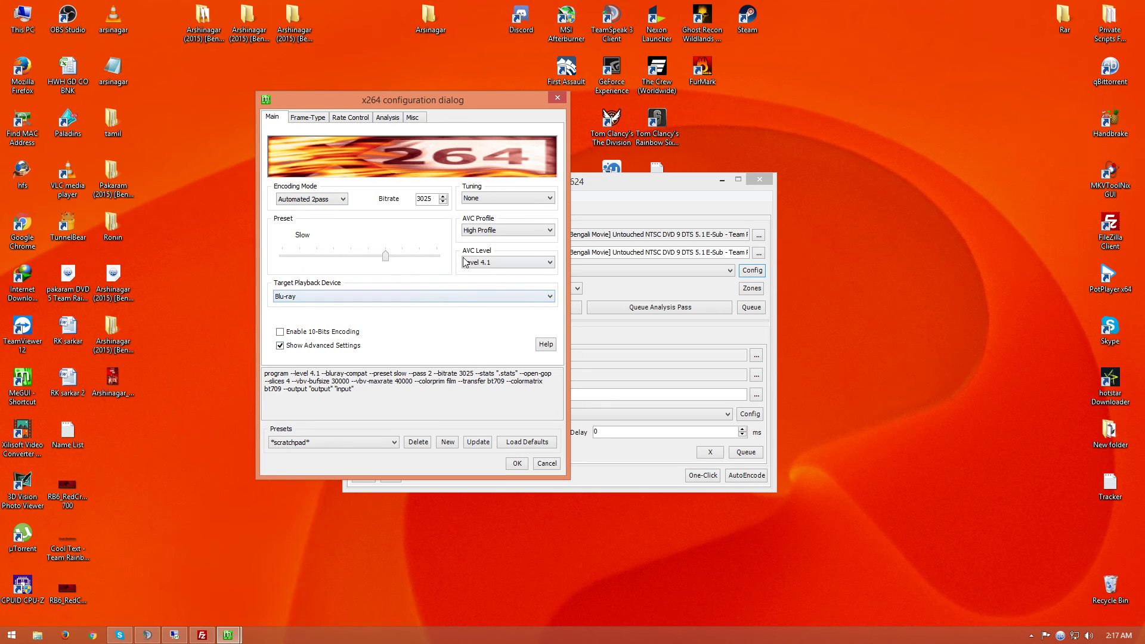
drag(266, 373, 374, 396)
click(447, 397)
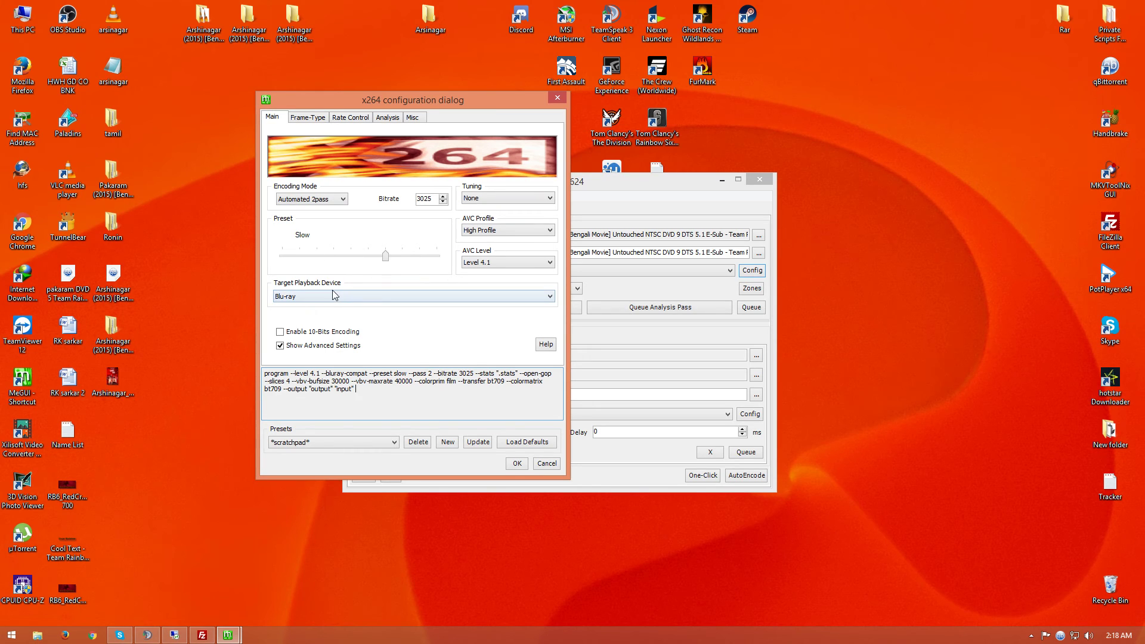
click(517, 464)
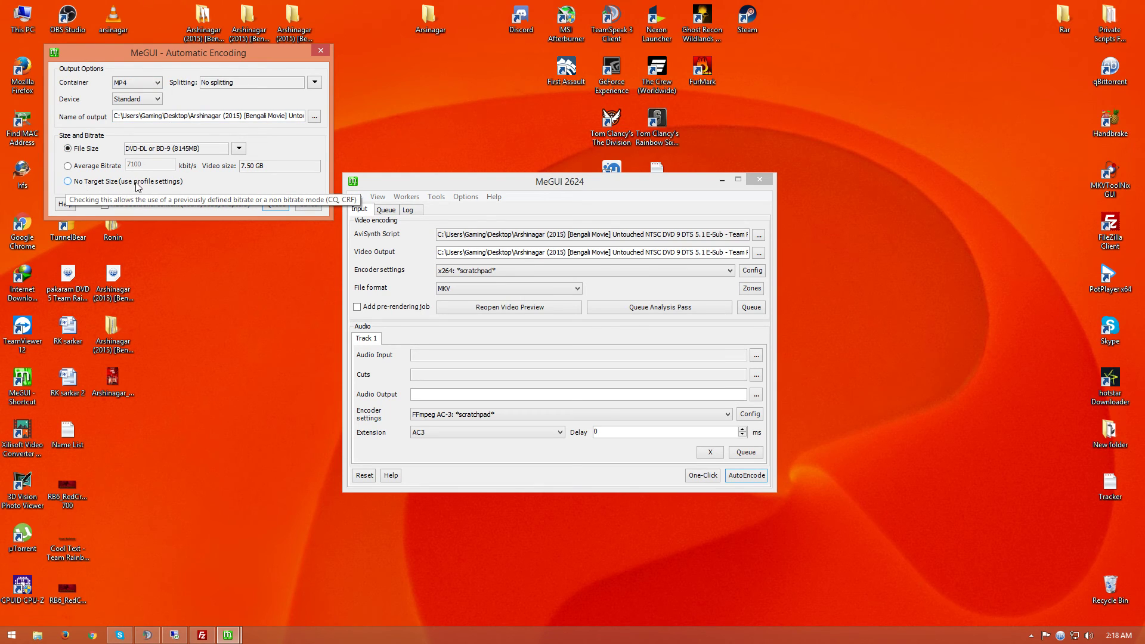
- Configure automatic encoding with no target size (profile settings) and the MKV container
drag(195, 52, 535, 126)
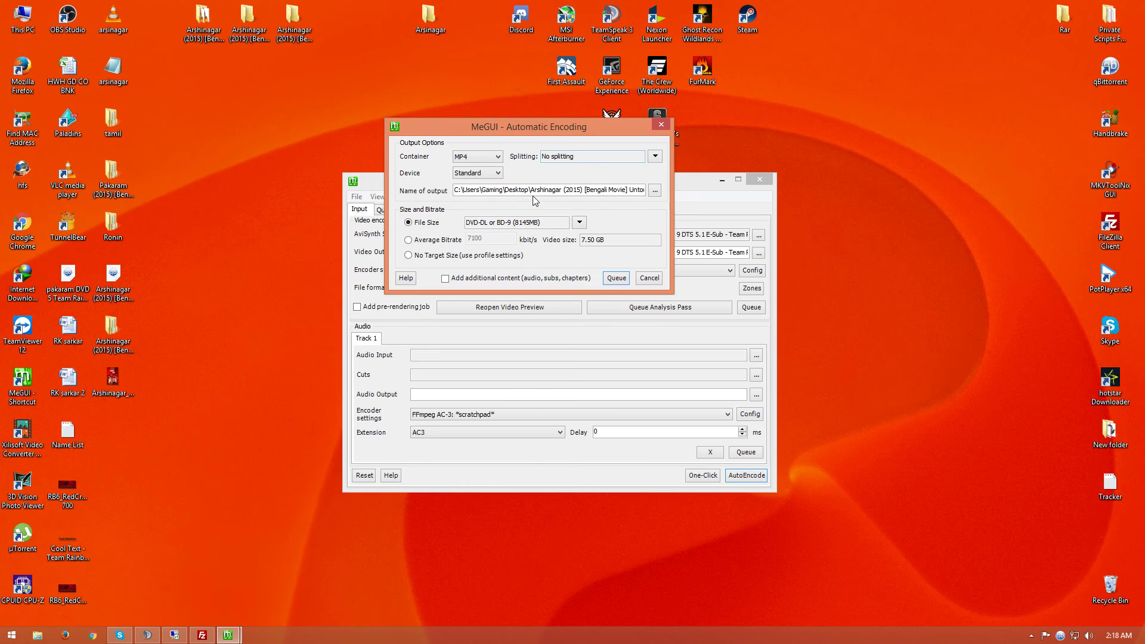
click(409, 255)
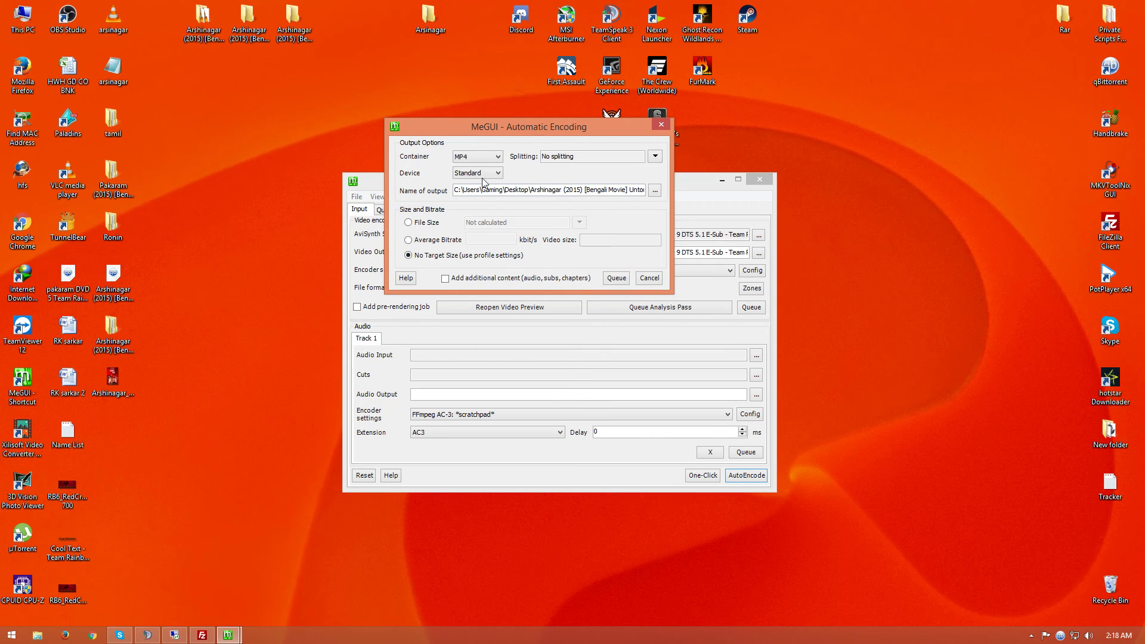
click(489, 158)
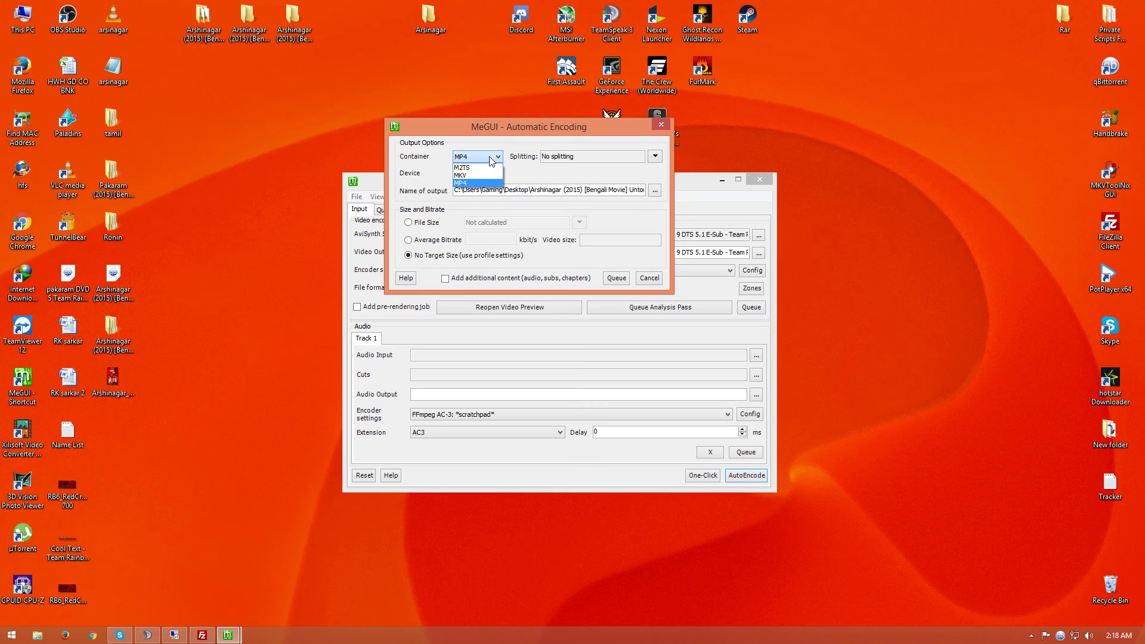
click(468, 173)
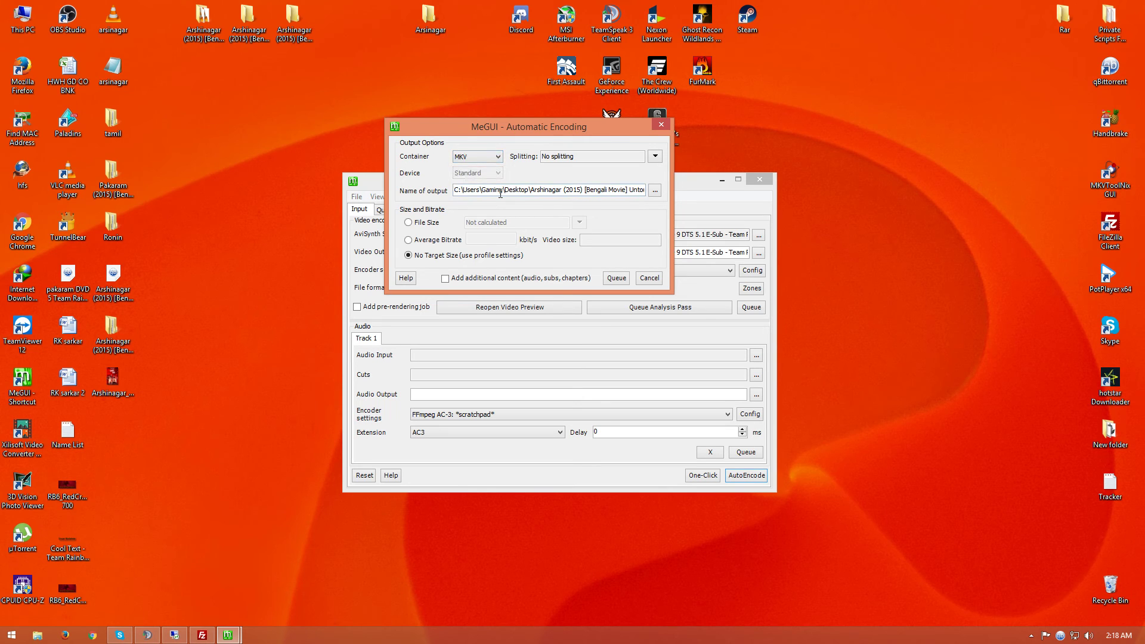
- Name the MKV output "720p Upcomming DTS audio" in the VIDEO_TS folder and queue the automatic encoding
click(654, 191)
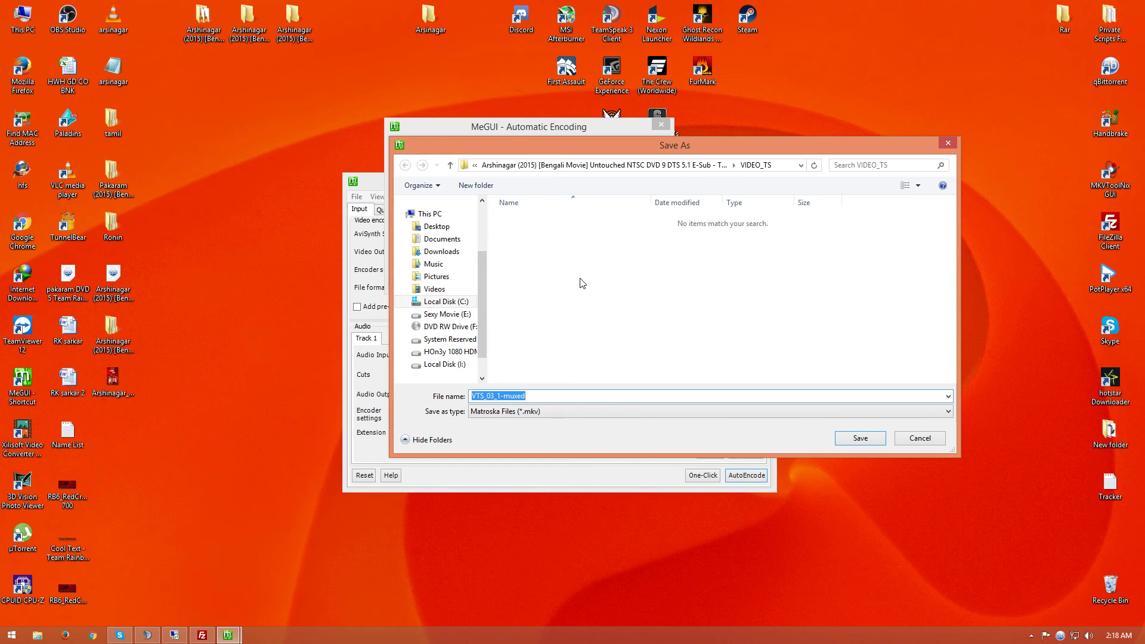
text(720p Upco)
text(mming DTS audio)
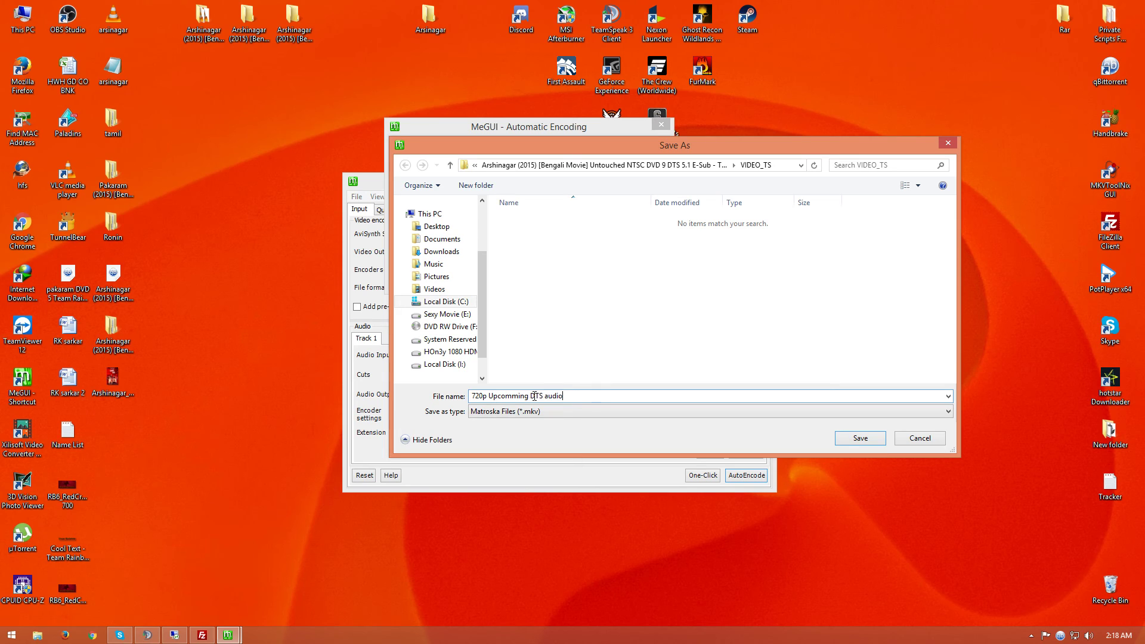
drag(531, 397, 538, 396)
click(600, 350)
click(578, 395)
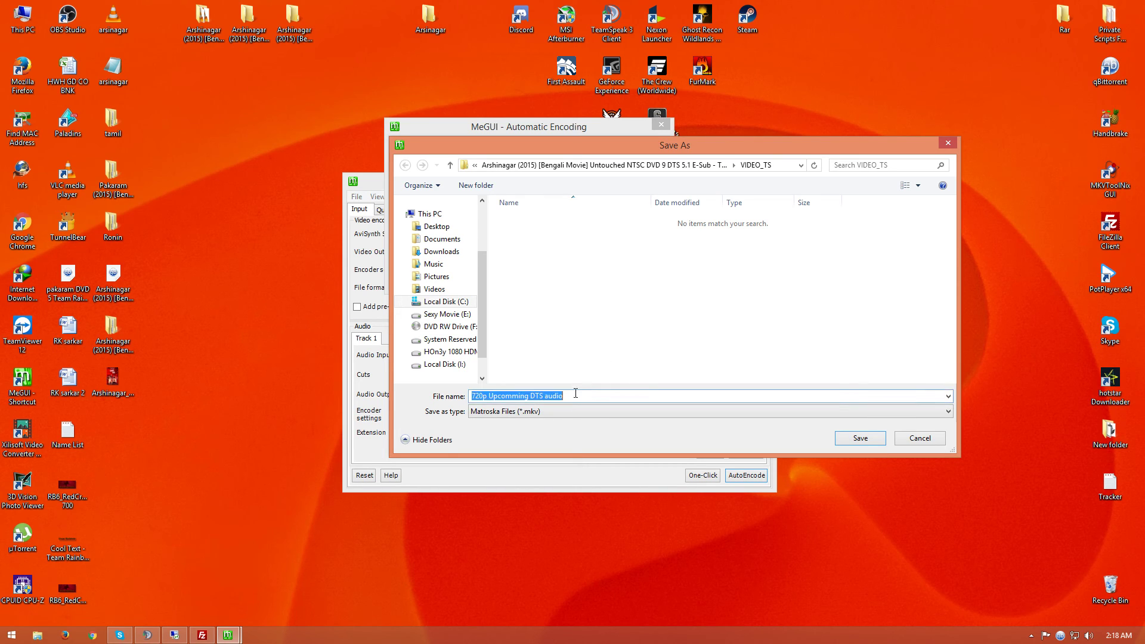
click(569, 396)
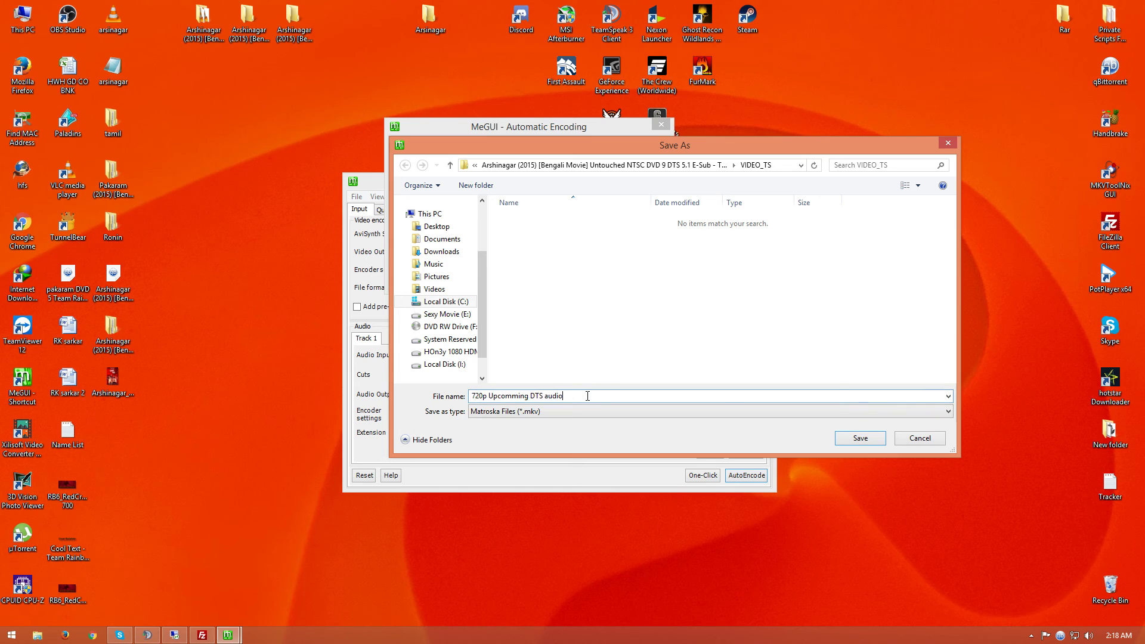
click(861, 438)
click(616, 279)
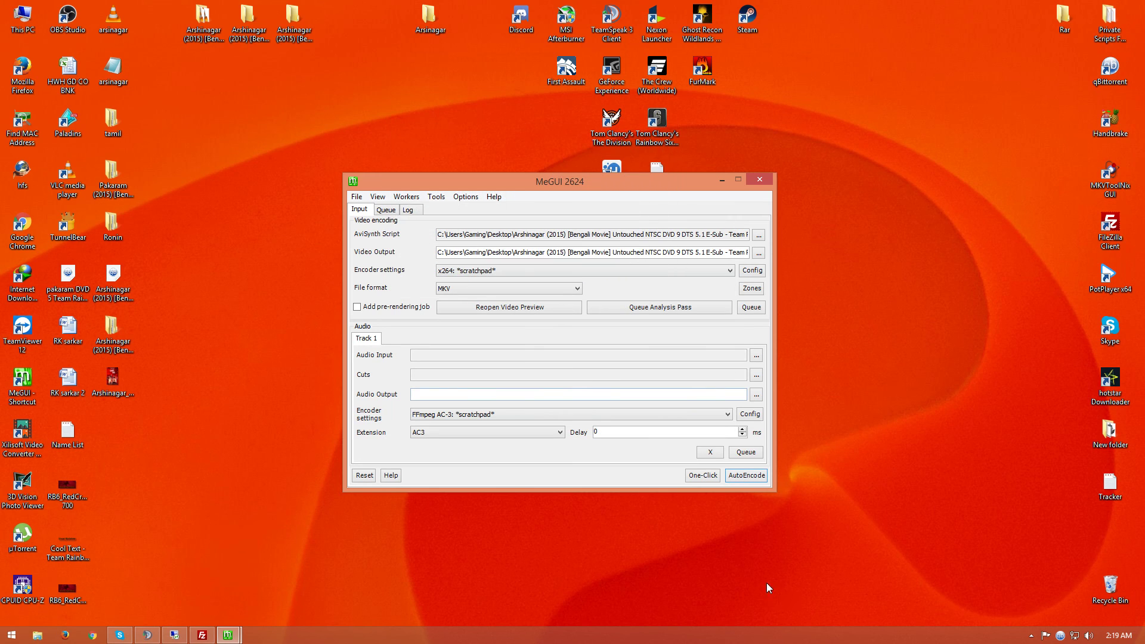
- Open Task Manager's performance view and arrange the MeGUI and encoding status windows beside it
right_click(841, 635)
click(922, 597)
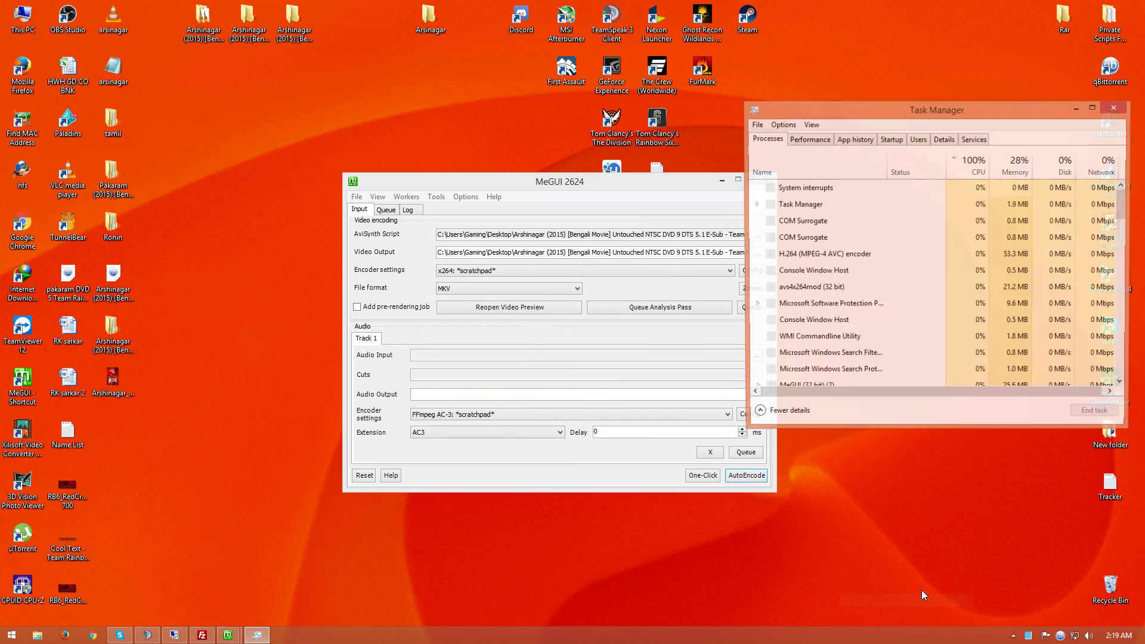
drag(688, 180, 546, 148)
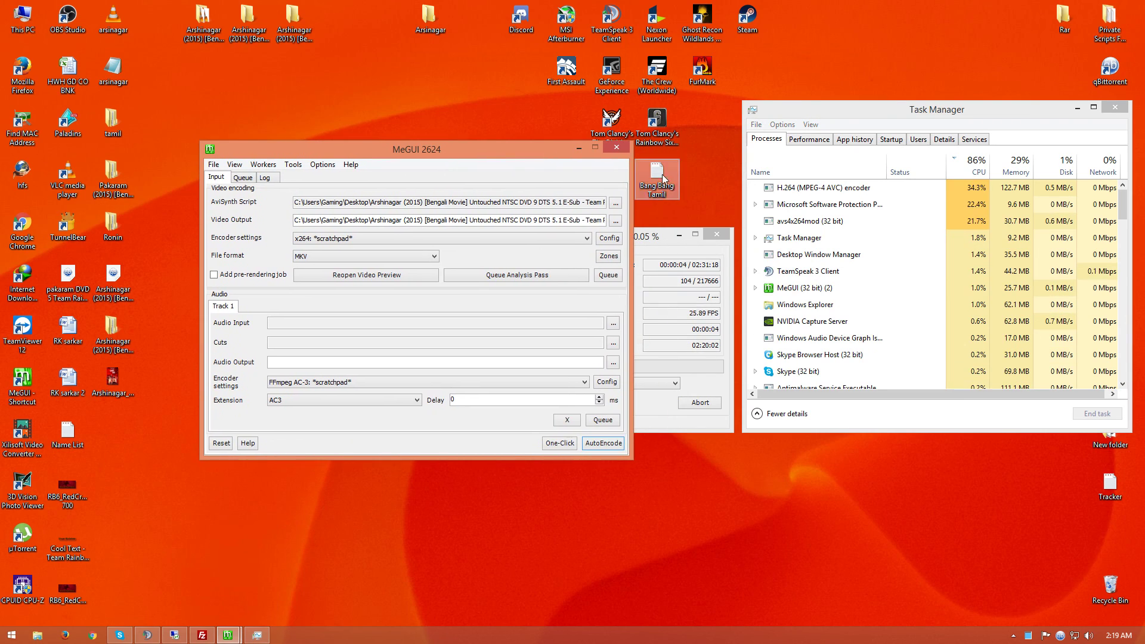
drag(664, 235, 536, 216)
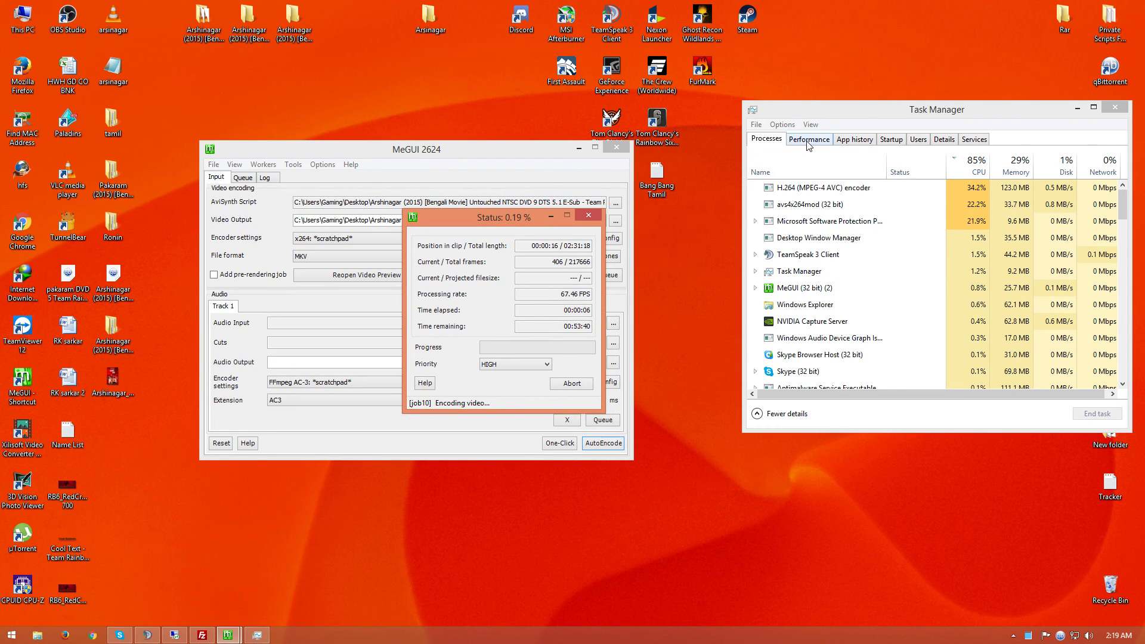
click(808, 142)
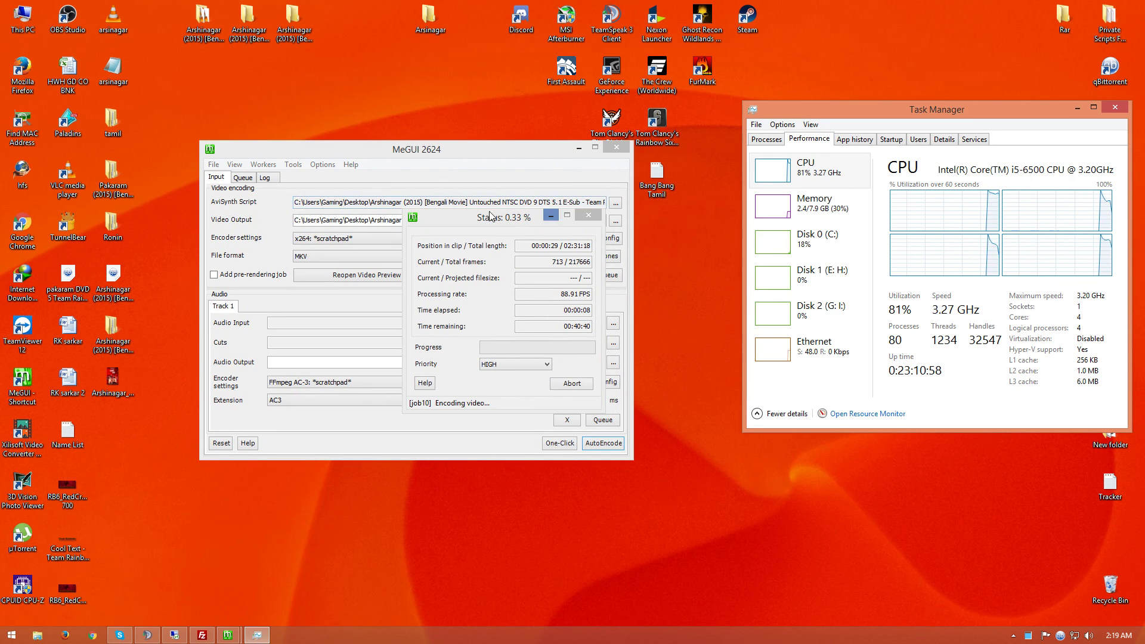
- Examine the encoding job's processing rate and remaining time alongside the CPU utilization graphs
drag(508, 221, 277, 152)
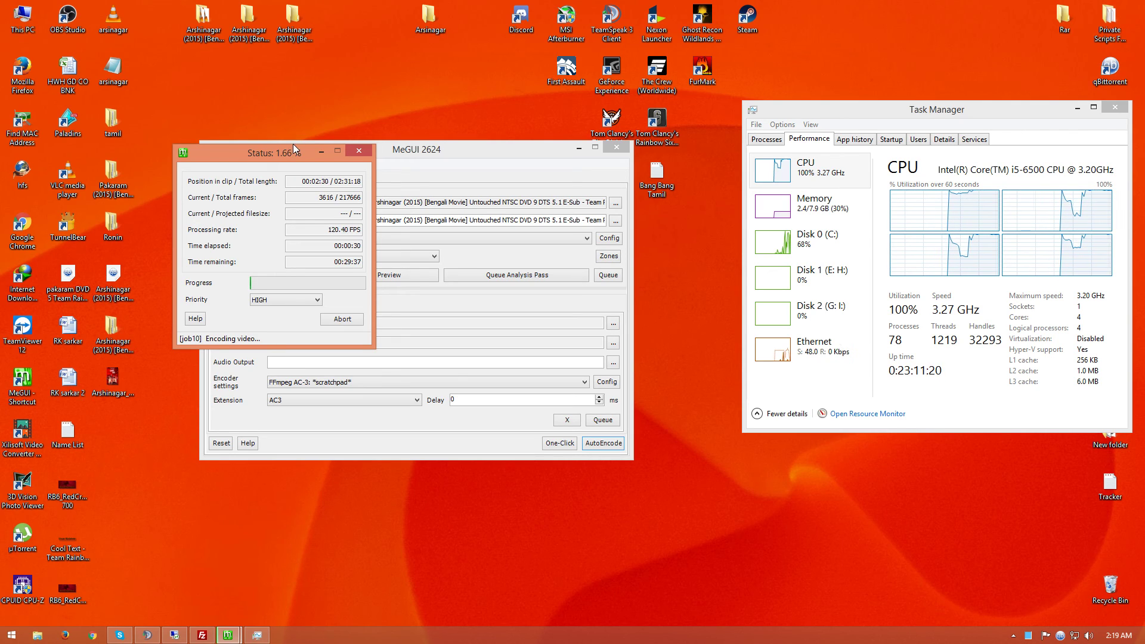
drag(288, 152, 895, 430)
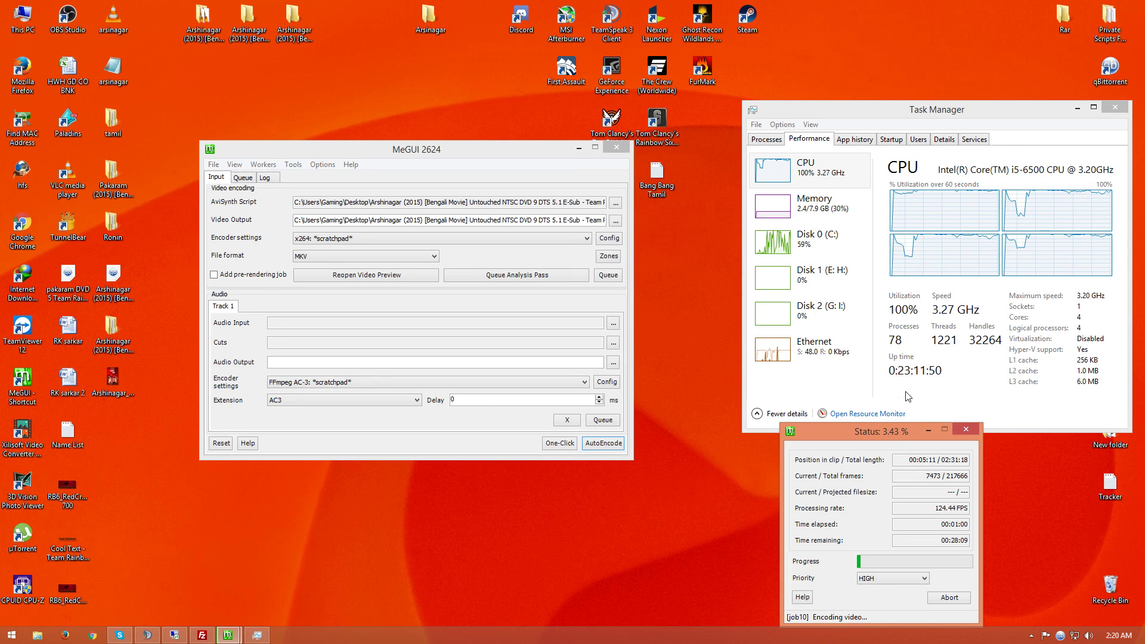
drag(903, 431, 553, 314)
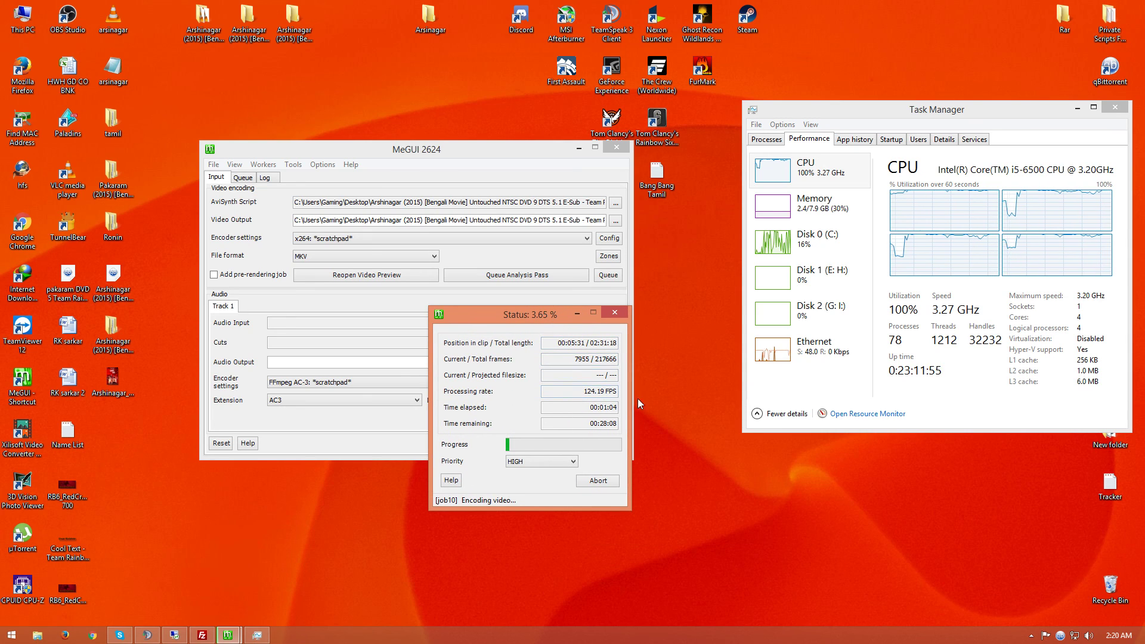
drag(583, 390, 613, 391)
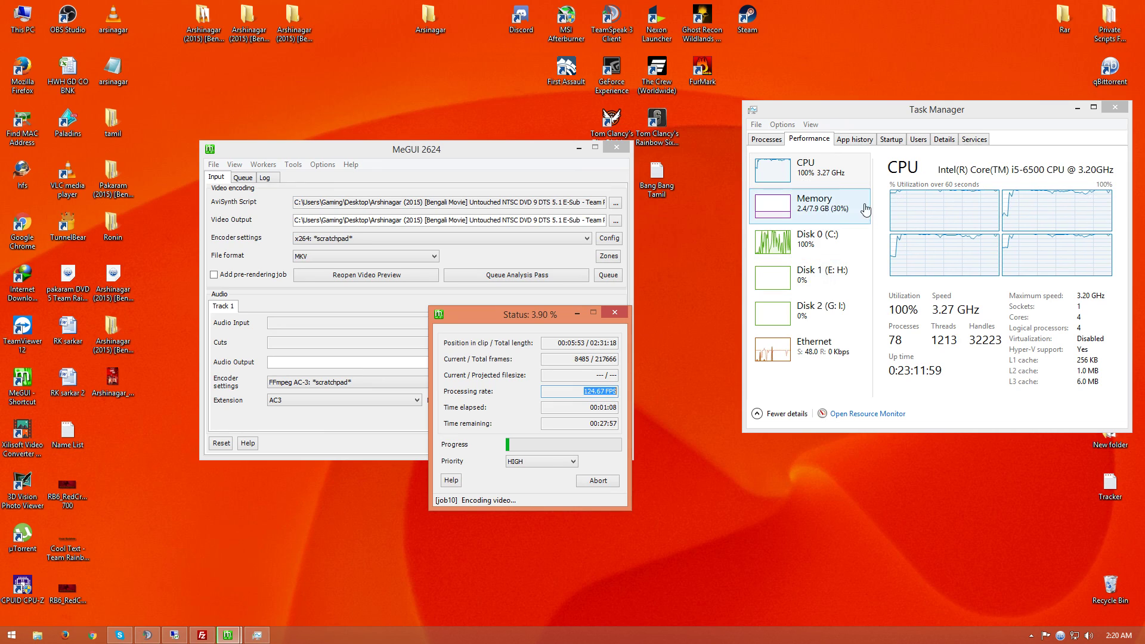
click(844, 188)
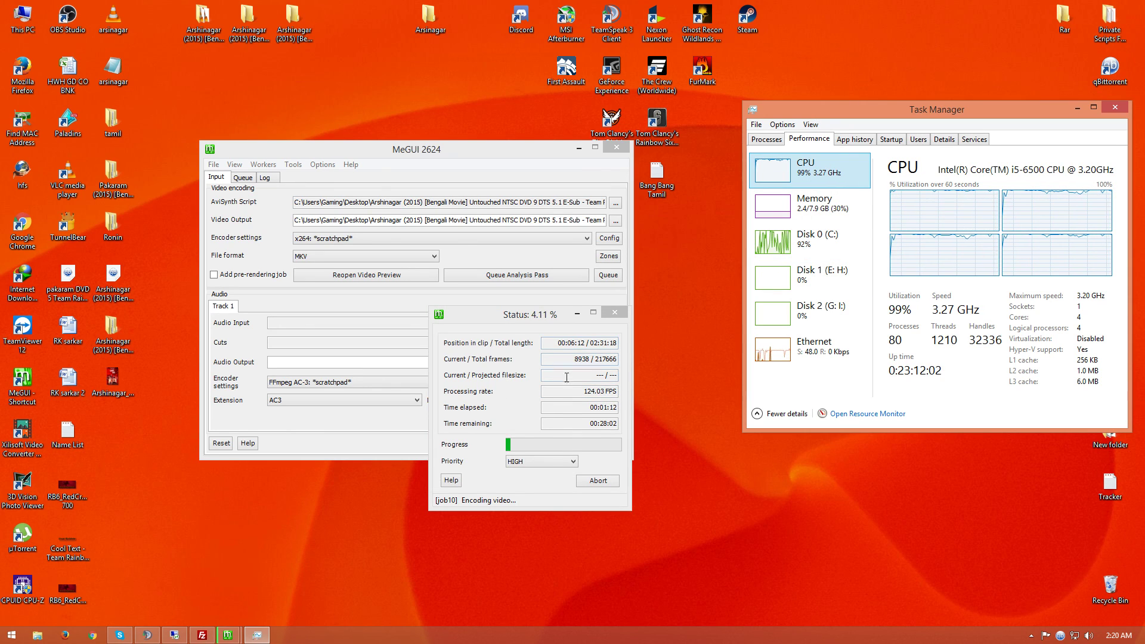
drag(517, 319, 406, 318)
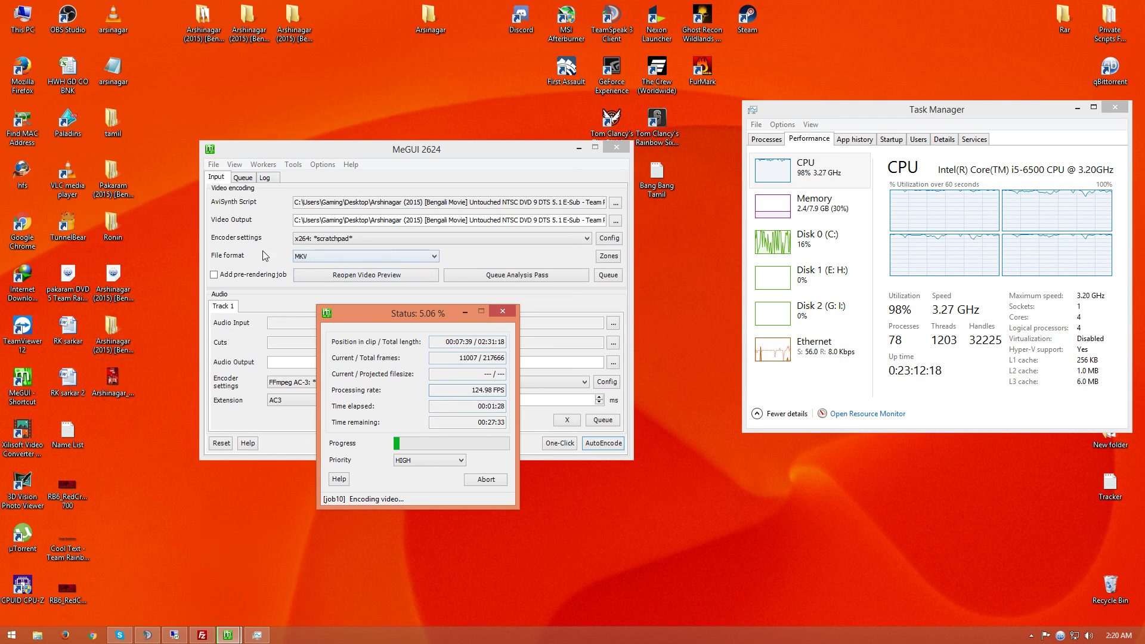
drag(415, 315, 433, 235)
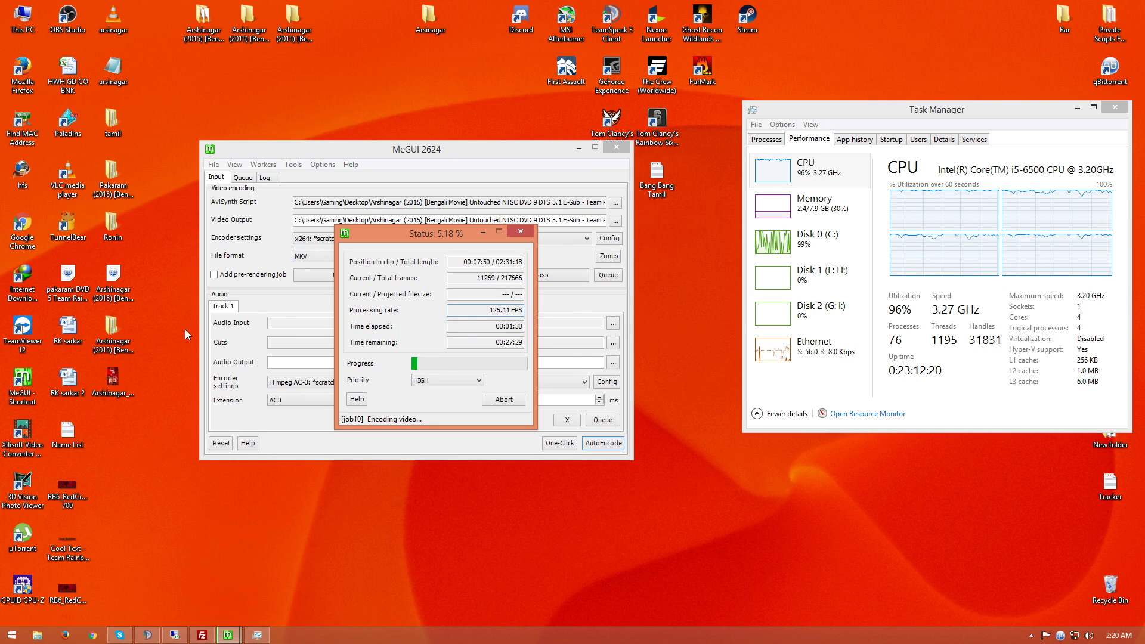
- Examine the files in the Arshinagar DVD's VIDEO_TS folder on the desktop, then close the folder
click(122, 331)
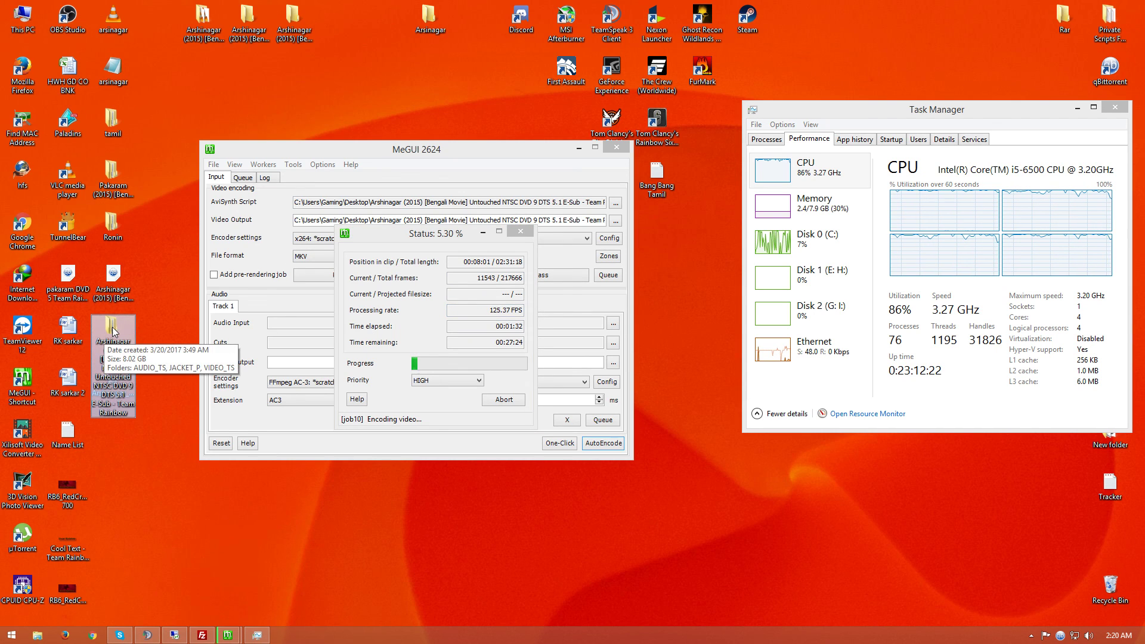
double_click(121, 329)
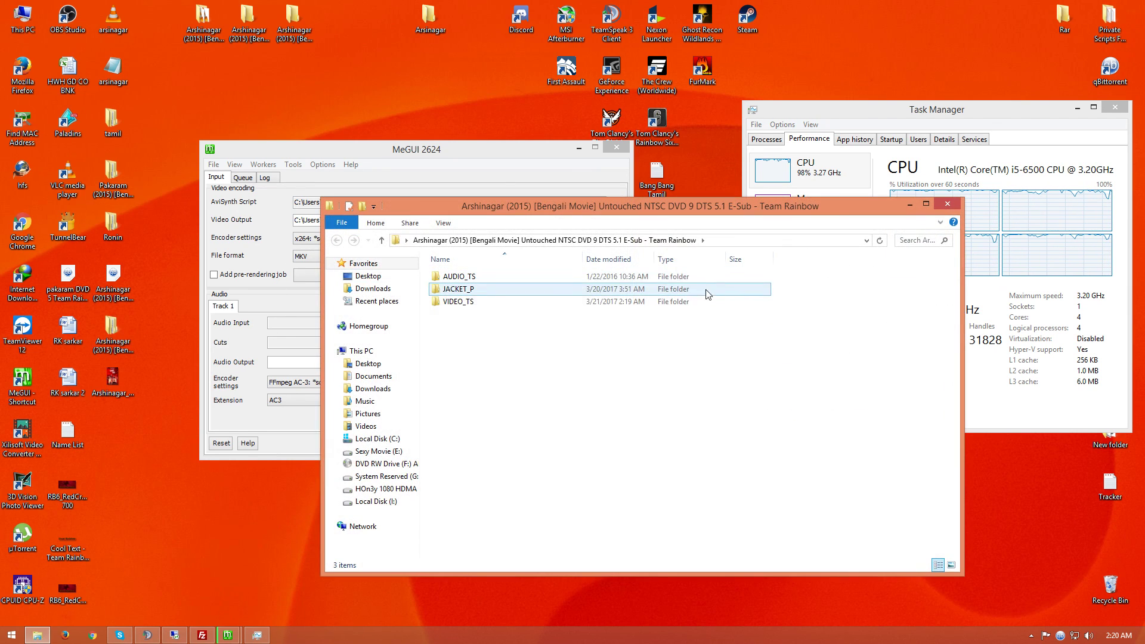
double_click(465, 302)
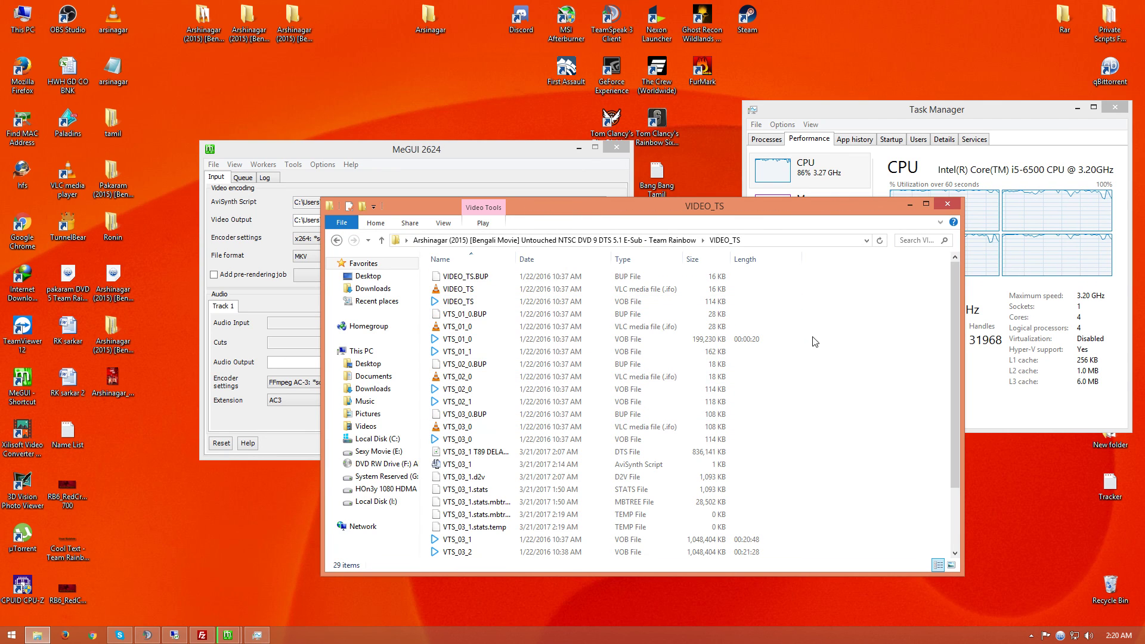
click(559, 381)
scroll(559, 384, down, 2)
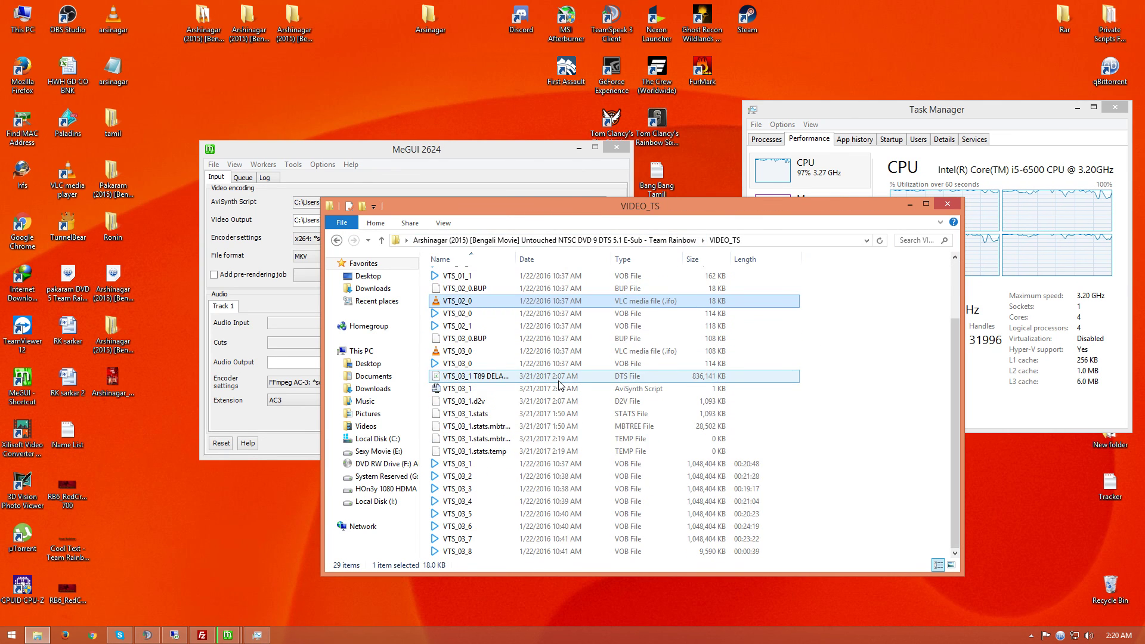
click(946, 203)
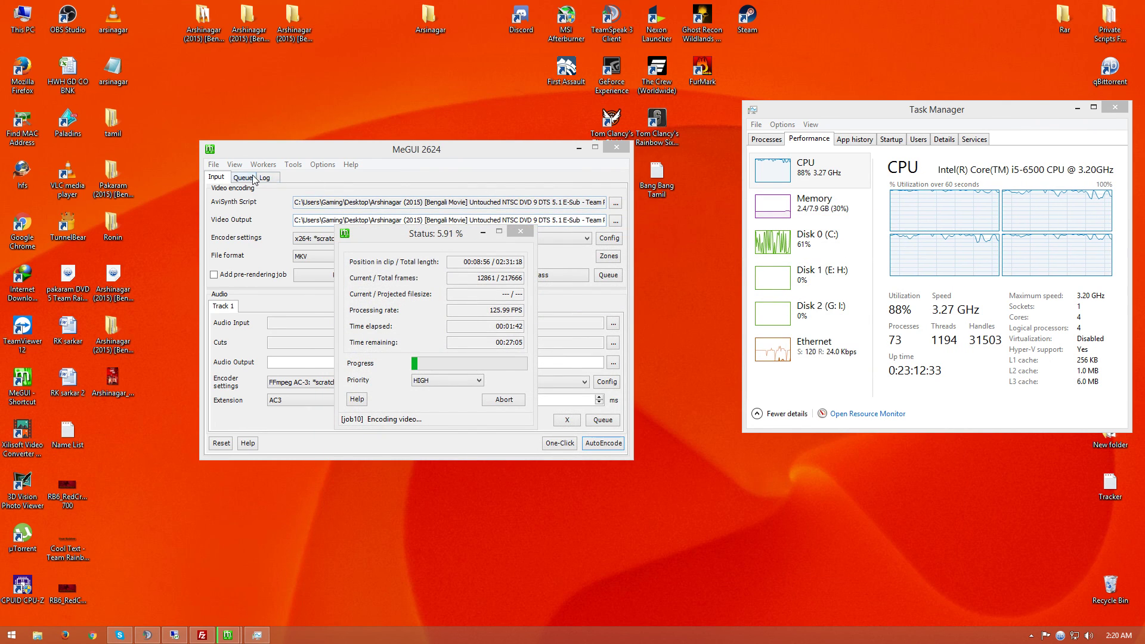
- View the MeGUI job queue and check the status and output names of the new encoding jobs
click(246, 177)
drag(338, 191, 433, 192)
click(352, 319)
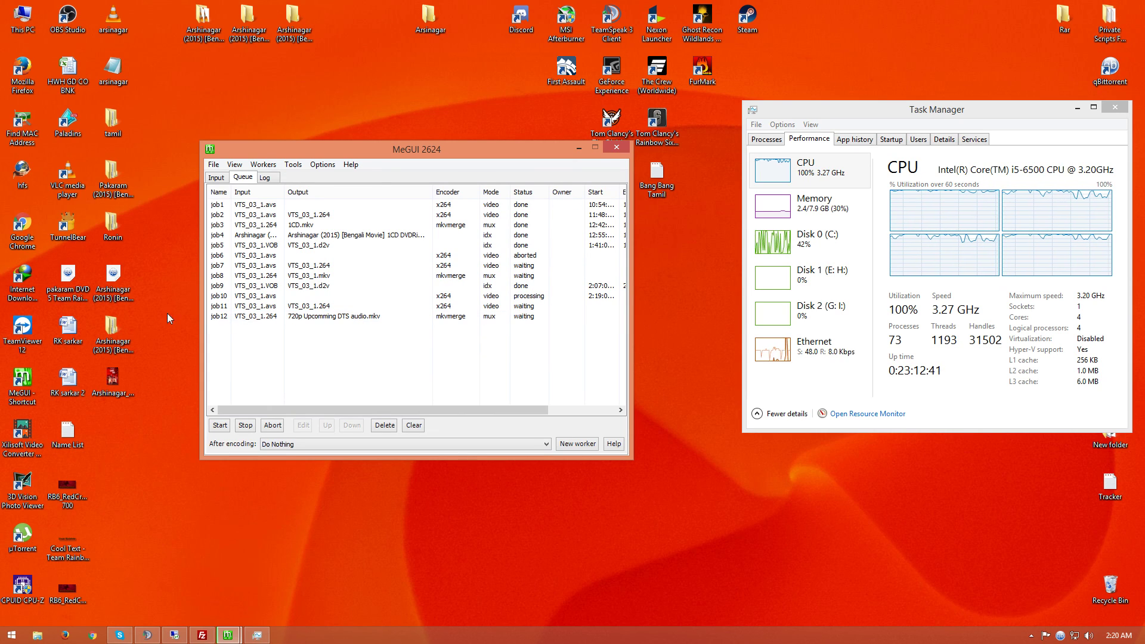
- Reopen the Arshinagar DVD's VIDEO_TS folder and look through its files for the encoding output
click(123, 348)
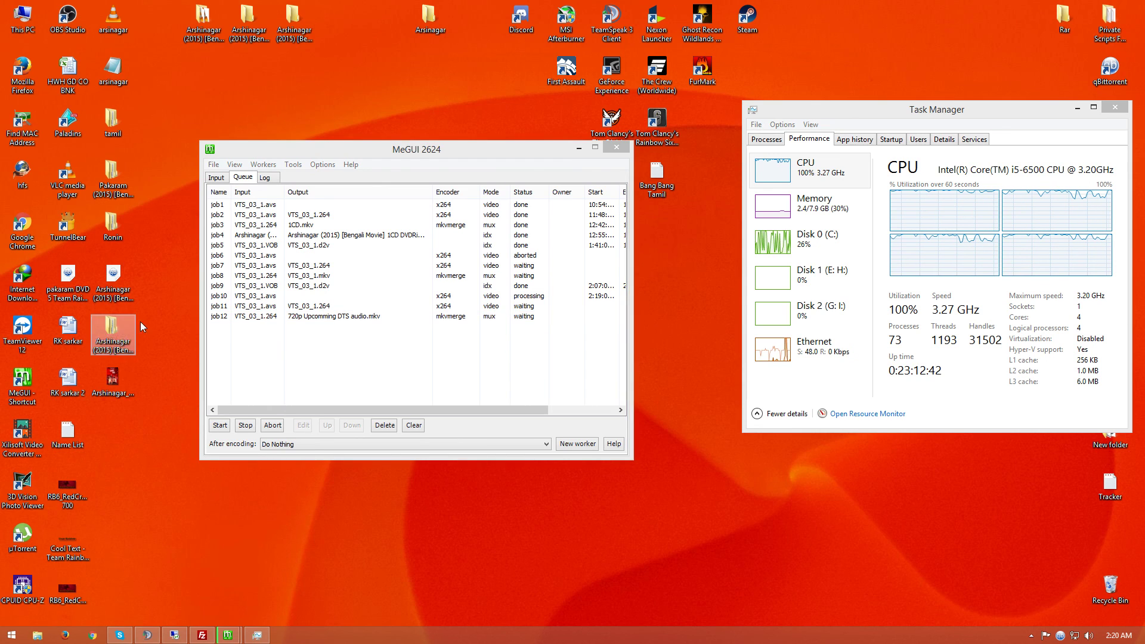
key(Return)
double_click(462, 301)
scroll(870, 459, down, 2)
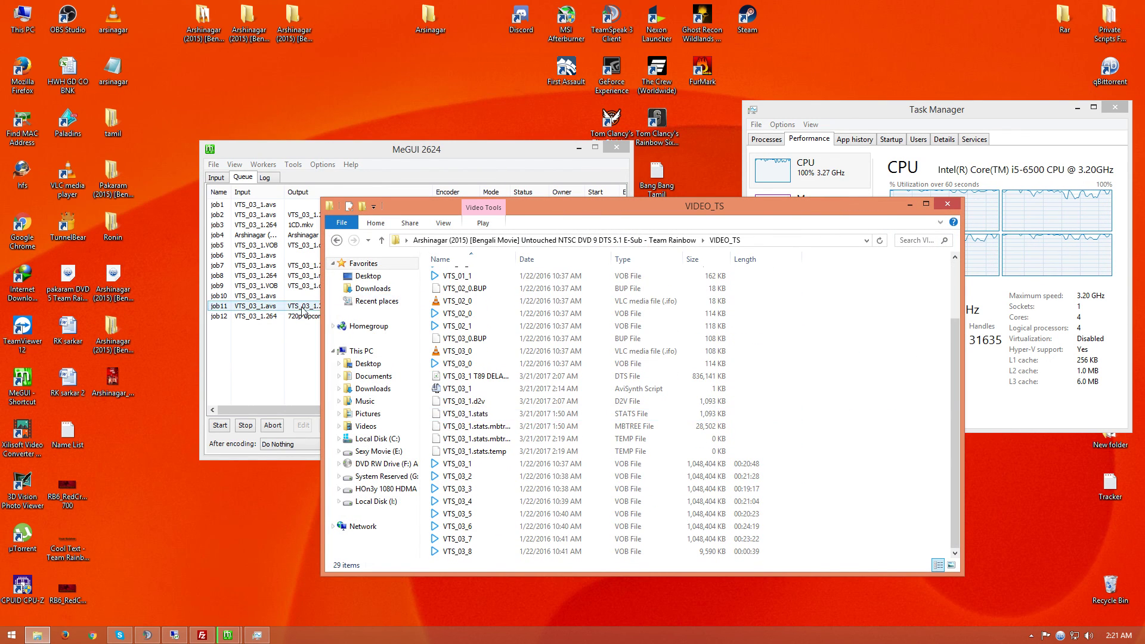
- Return to the MeGUI queue and bring the encoding status window in front of it
click(263, 338)
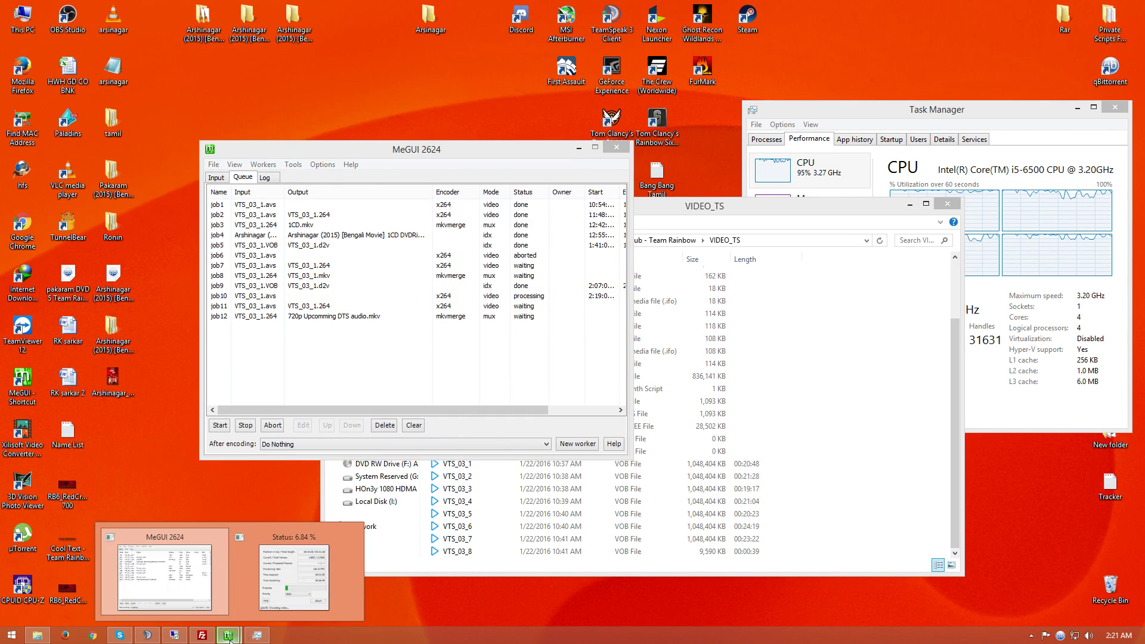
click(229, 636)
click(317, 578)
drag(426, 234, 479, 206)
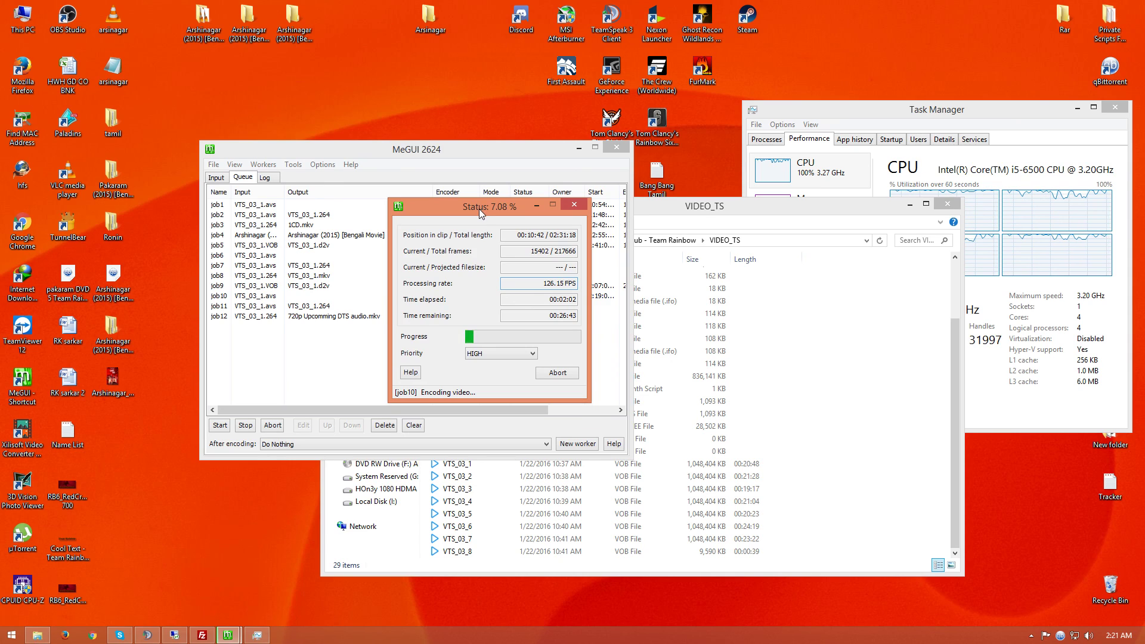